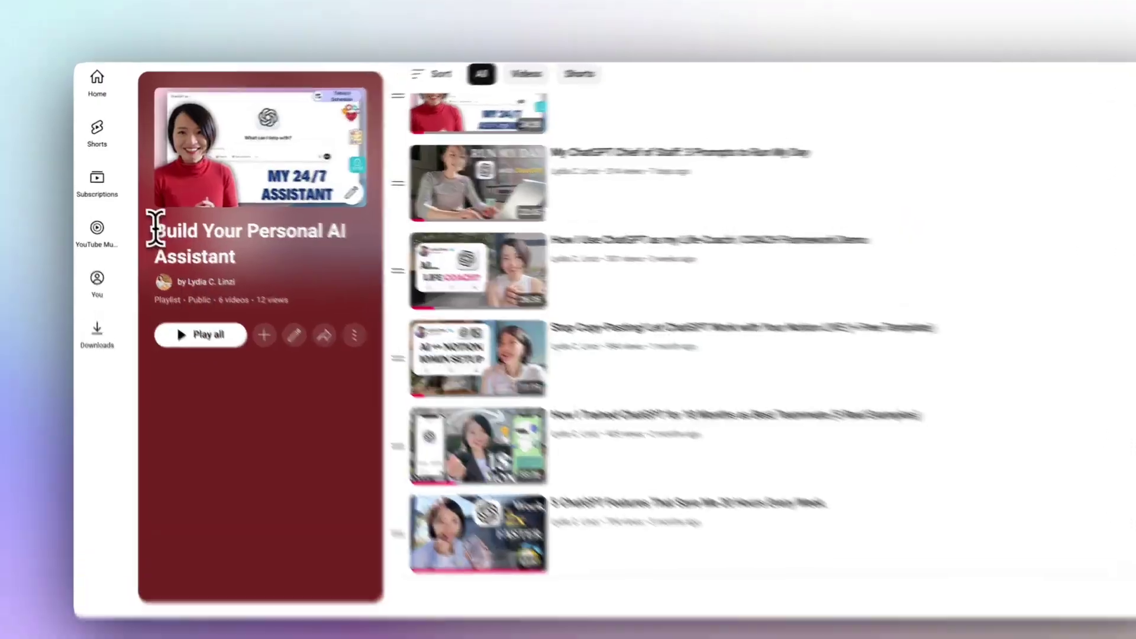
{"action": "left_click_drag", "start_coordinate": [152, 225], "coordinate": [290, 306]}
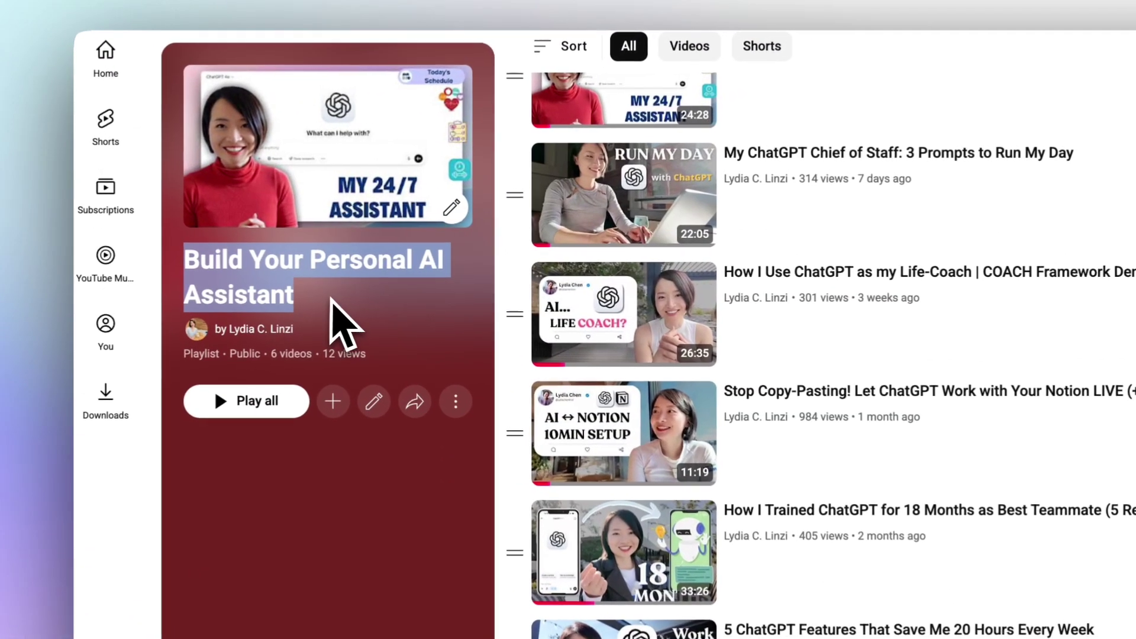
{"action": "scroll", "coordinate": [783, 260], "scroll_direction": "up", "scroll_amount": 2}
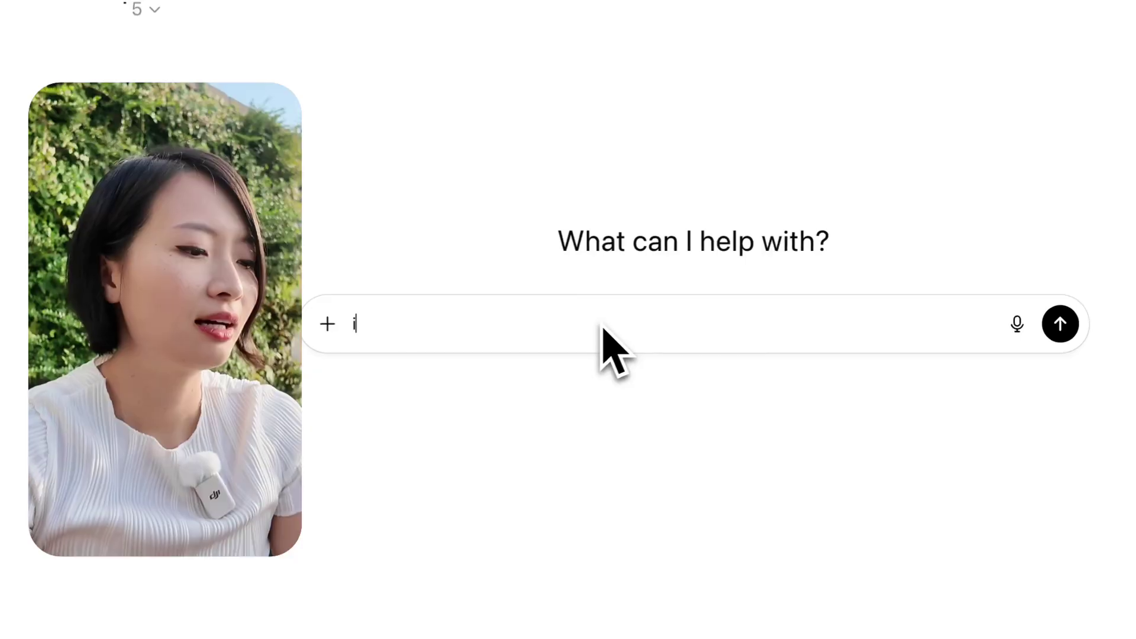
Step: Start a prompt about a just-finished call with an investor friend not met for a long time, mentioning the talk about the recent Canada trip
{"action": "type", "text": "Hi, I just finished a"}
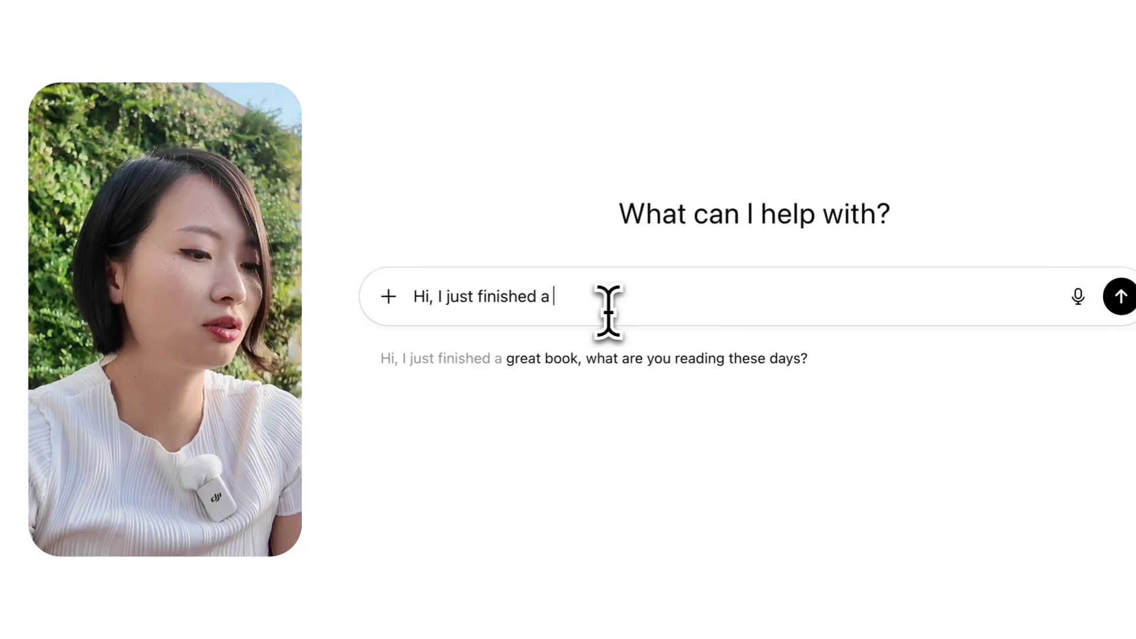
{"action": "type", "text": " call with an"}
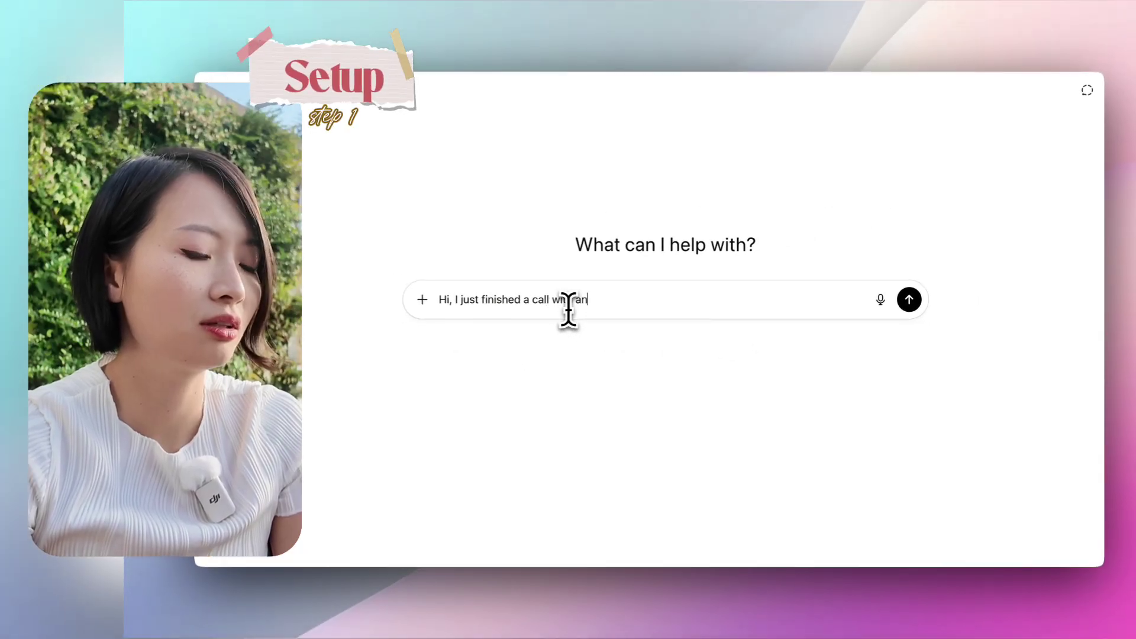
{"action": "type", "text": " investor friend who I haven't met for a long"}
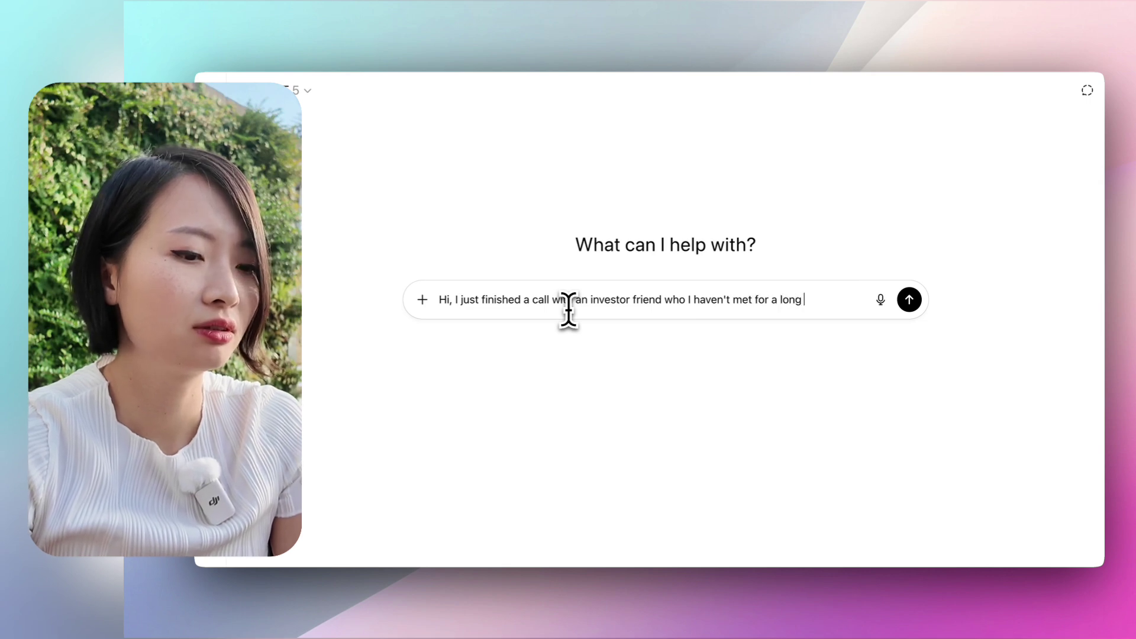
{"action": "type", "text": "ked about my recent trip to Canada, the nice th"}
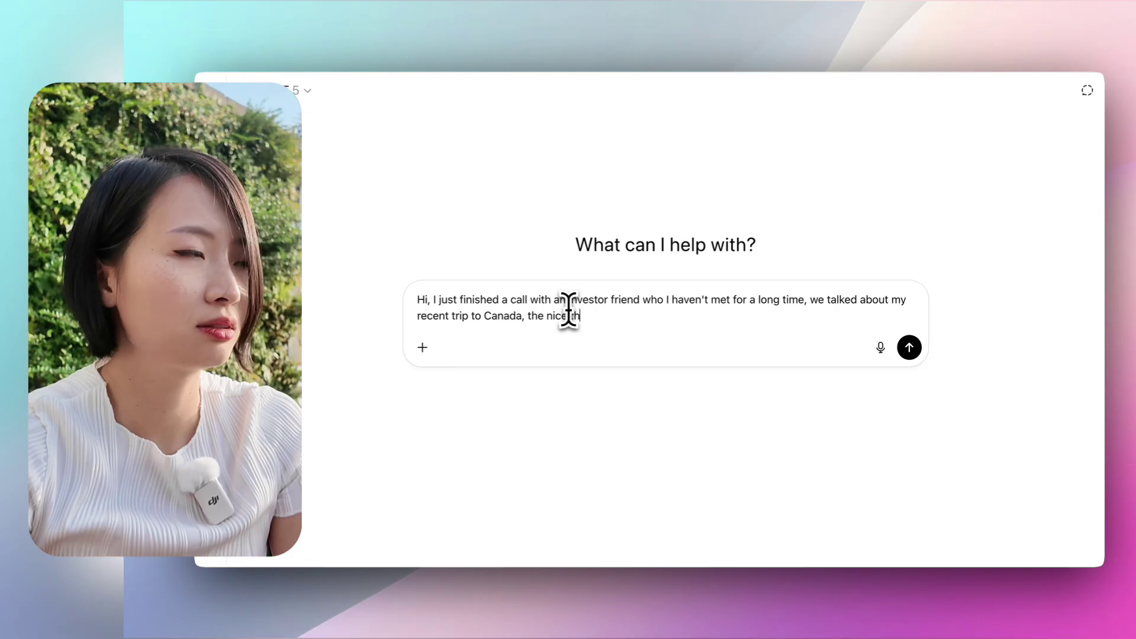
Step: Continue the prompt with the summer, his recent move to California, the promised call in 6 weeks, and sending him the latest deck
{"action": "type", "text": "mmer and his recent move to California. We promised to follow up"}
{"action": "key", "text": "BackSpace"}
{"action": "key", "text": "BackSpace"}
{"action": "key", "text": "BackSpace"}
{"action": "key", "text": "BackSpace"}
{"action": "key", "text": "BackSpace"}
{"action": "key", "text": "BackSpace"}
{"action": "key", "text": "BackSpace"}
{"action": "key", "text": "BackSpace"}
{"action": "key", "text": "BackSpace"}
{"action": "key", "text": "BackSpace"}
{"action": "key", "text": "BackSpace"}
{"action": "key", "text": "BackSpace"}
{"action": "key", "text": "BackSpace"}
{"action": "key", "text": "BackSpace"}
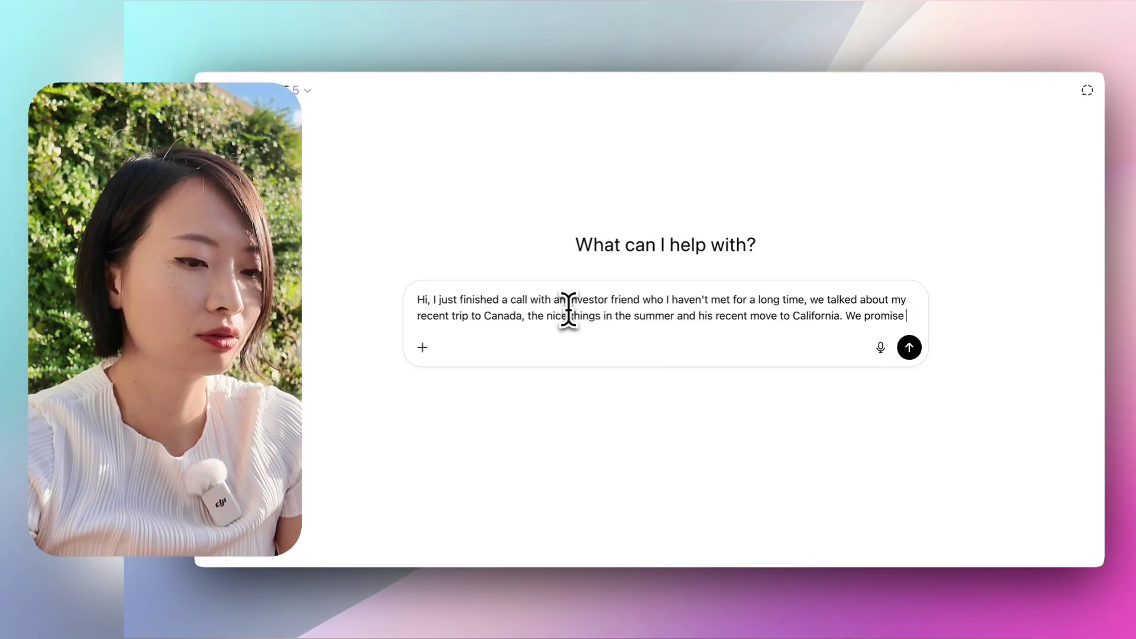
{"action": "type", "text": "to have another call in 6 weeks, and I will send him the latest deck."}
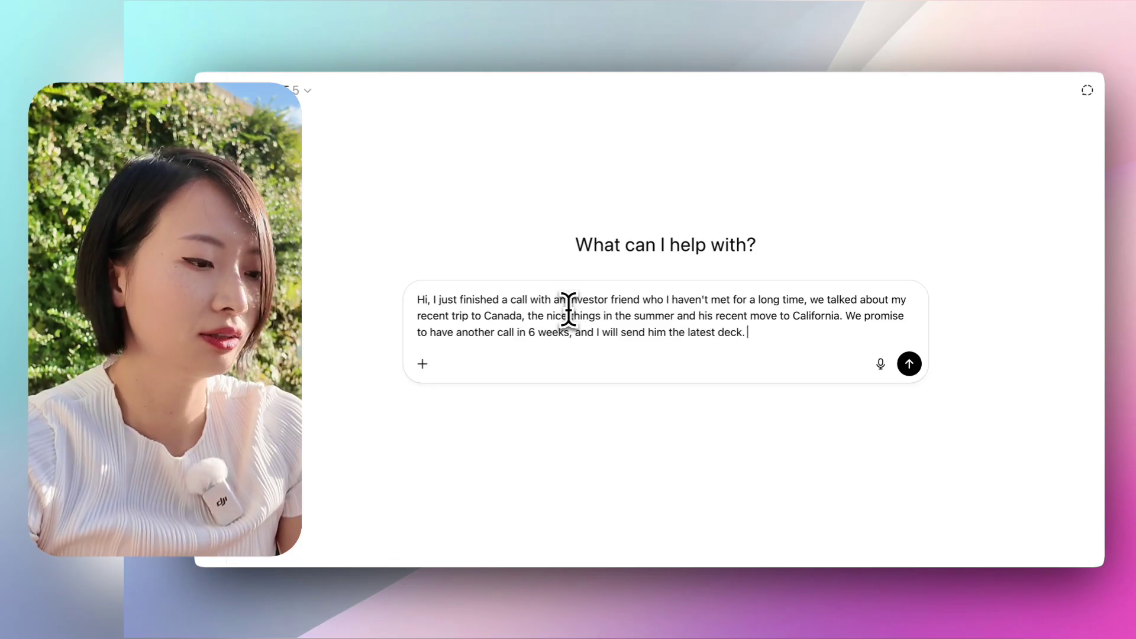
Step: Add a paragraph requesting a drafted email reply and short WhatsApp message about it, based on what it knows about me and my tone, and submit
{"action": "key", "text": "shift+Return"}
{"action": "type", "text": "Based on what you know about me, a"}
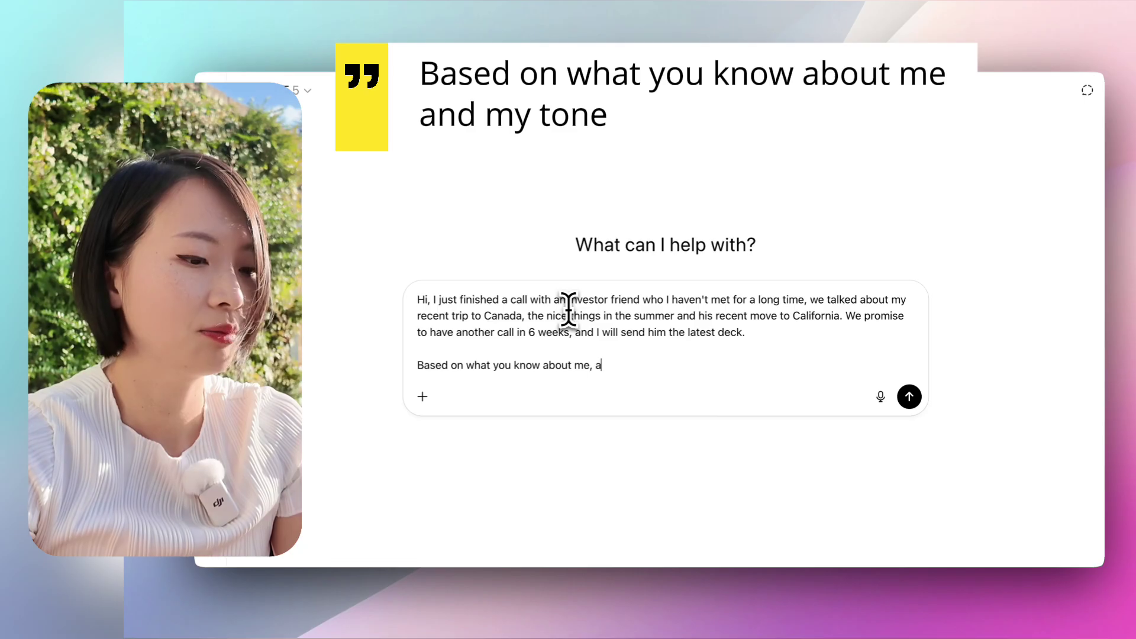
{"action": "type", "text": "nd my tone, can you give me a drafted reply to hi"}
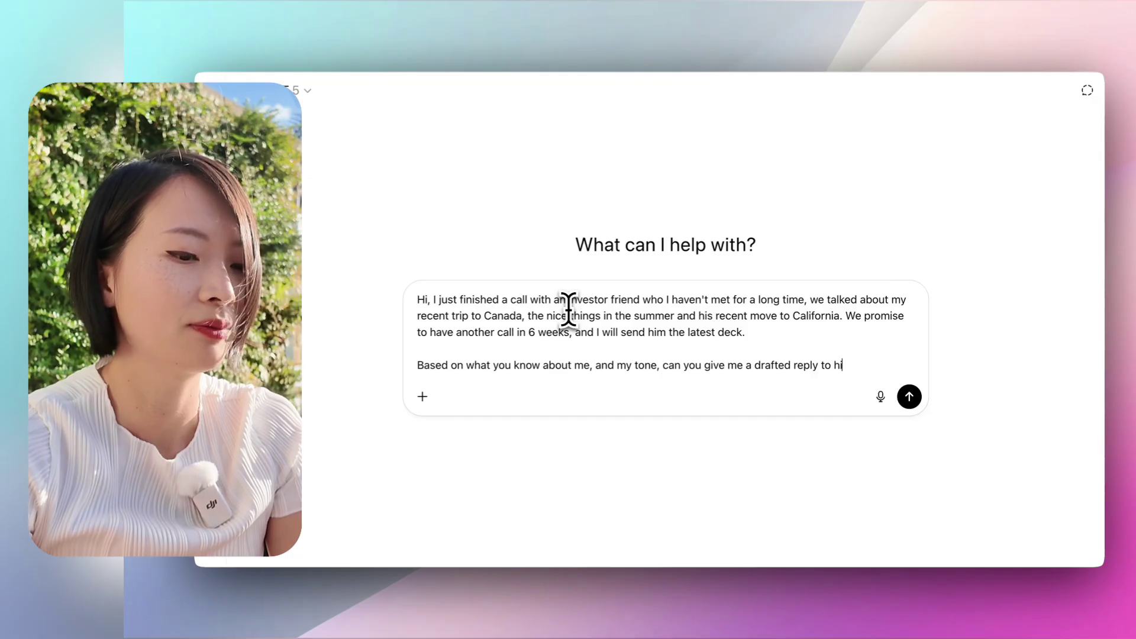
{"action": "type", "text": "and"}
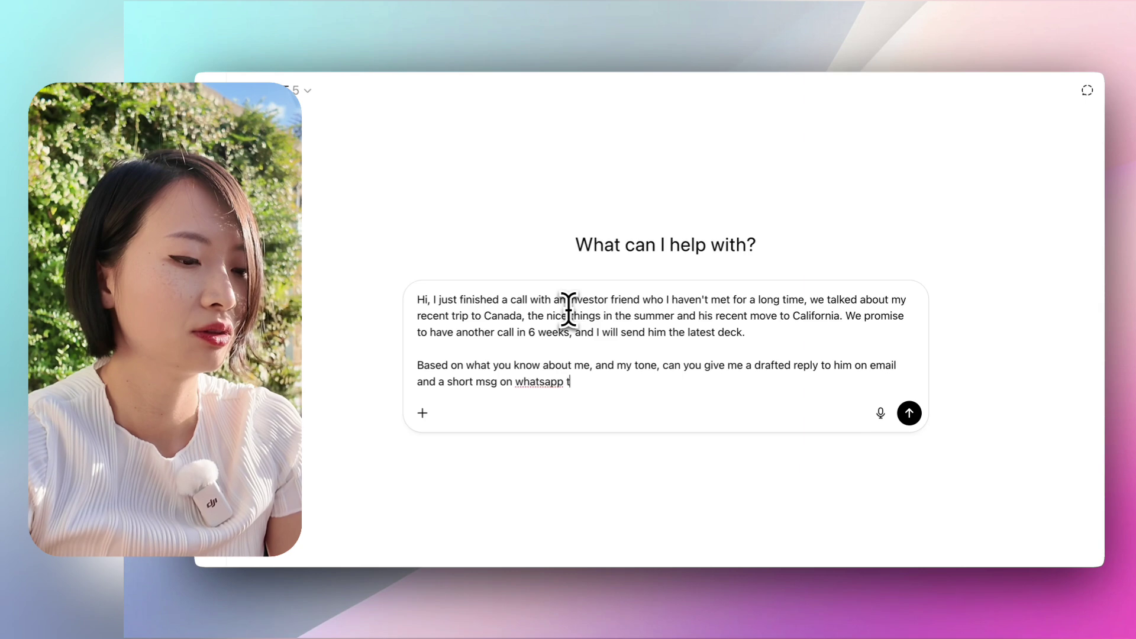
{"action": "type", "text": "a short msg on whatsapp too about the email that I've sent"}
{"action": "key", "text": "Return"}
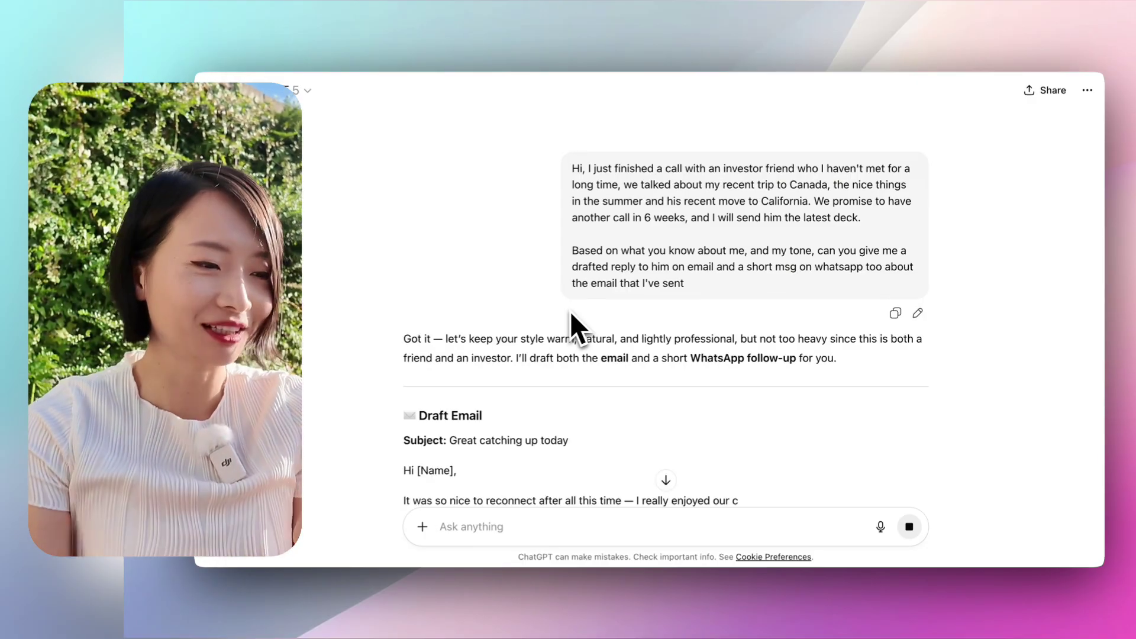
Step: Read through the draft email, checking the lines about the attached deck and the Canada and California chat
{"action": "scroll", "coordinate": [588, 323], "scroll_direction": "down", "scroll_amount": 4}
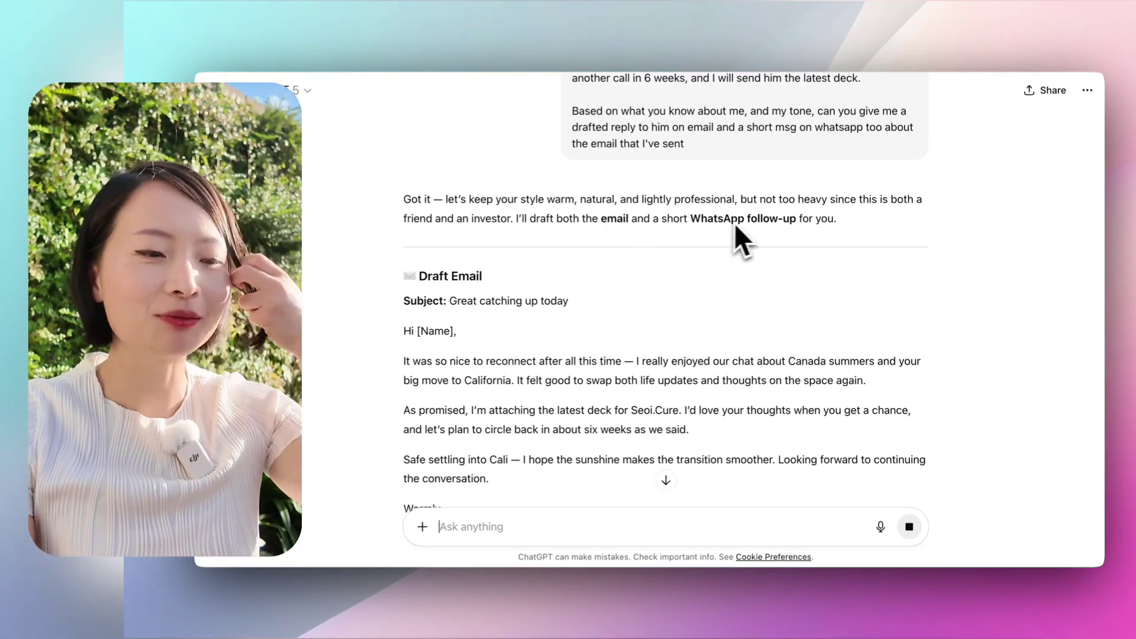
{"action": "scroll", "coordinate": [456, 355], "scroll_direction": "down", "scroll_amount": 5}
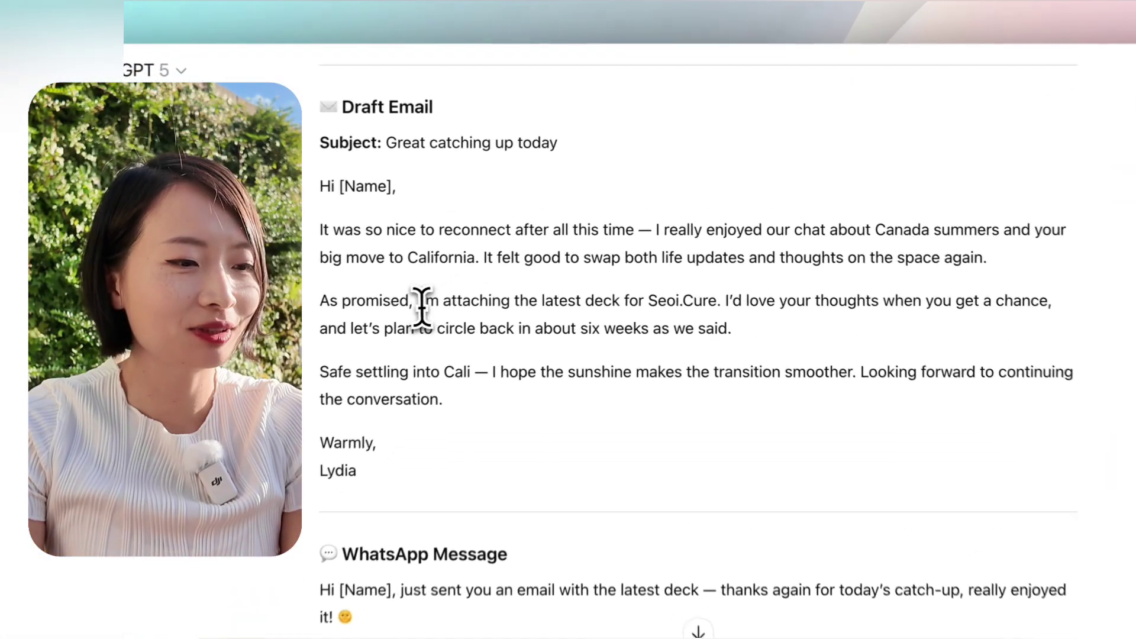
{"action": "left_click_drag", "start_coordinate": [473, 250], "coordinate": [716, 248]}
{"action": "left_click_drag", "start_coordinate": [780, 307], "coordinate": [779, 308]}
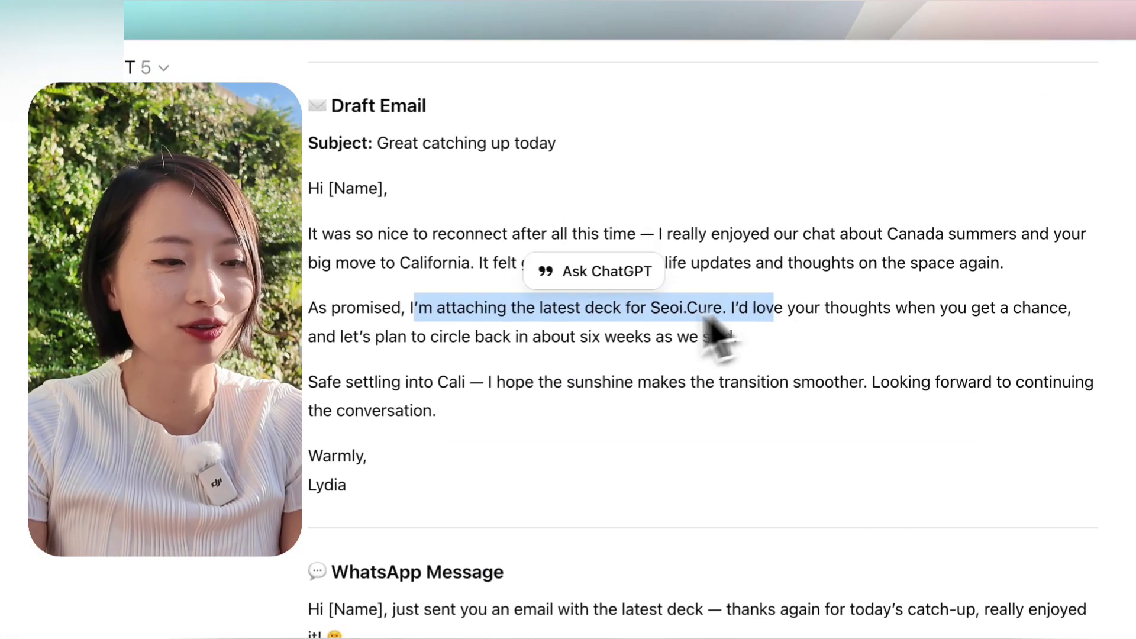
{"action": "left_click", "coordinate": [656, 348]}
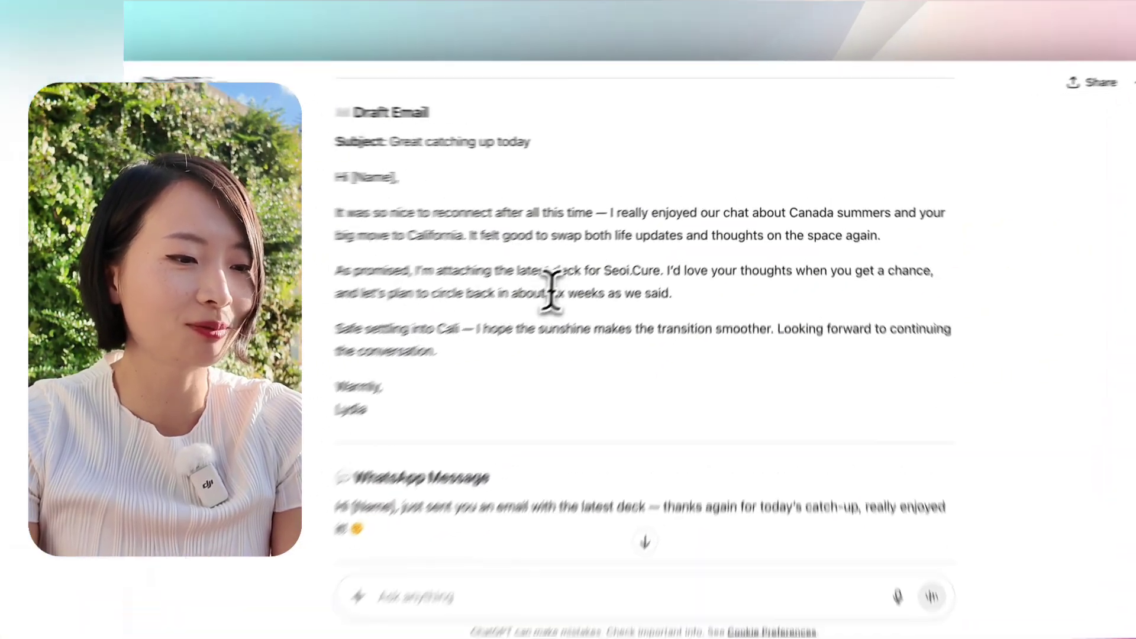
{"action": "left_click_drag", "start_coordinate": [567, 269], "coordinate": [698, 270]}
{"action": "left_click", "coordinate": [703, 273]}
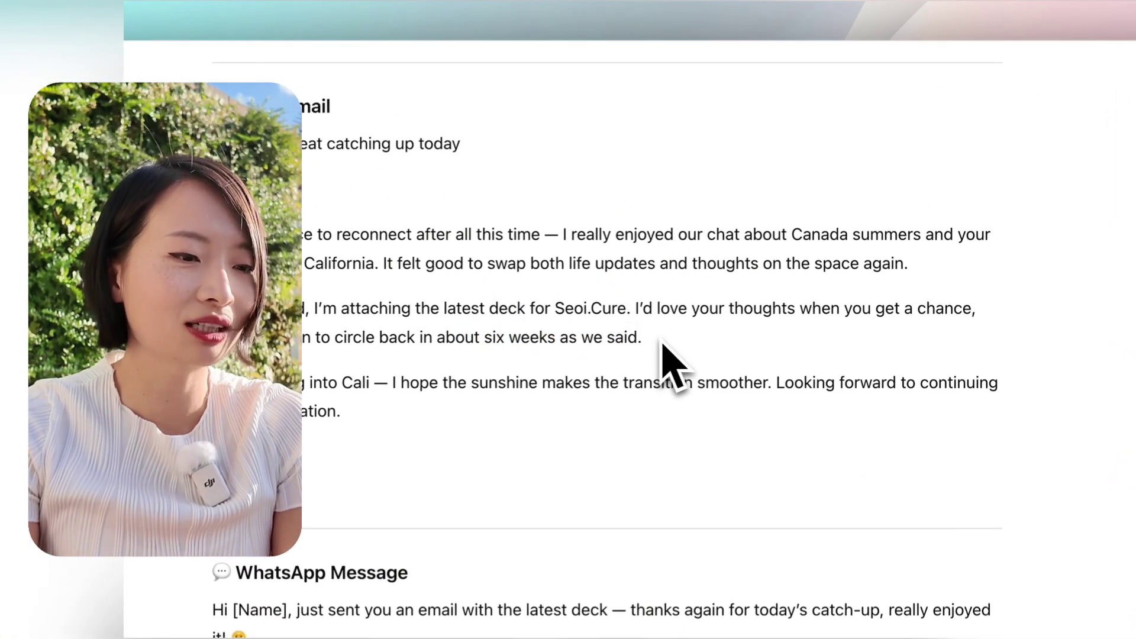
{"action": "left_click_drag", "start_coordinate": [545, 235], "coordinate": [899, 259]}
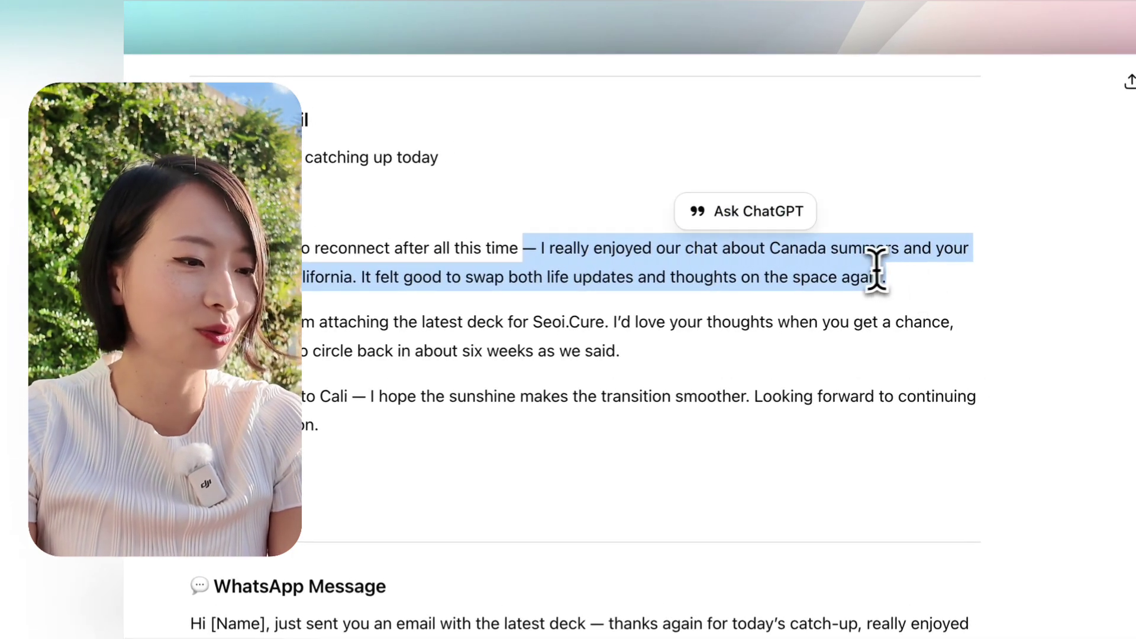
{"action": "left_click", "coordinate": [876, 273]}
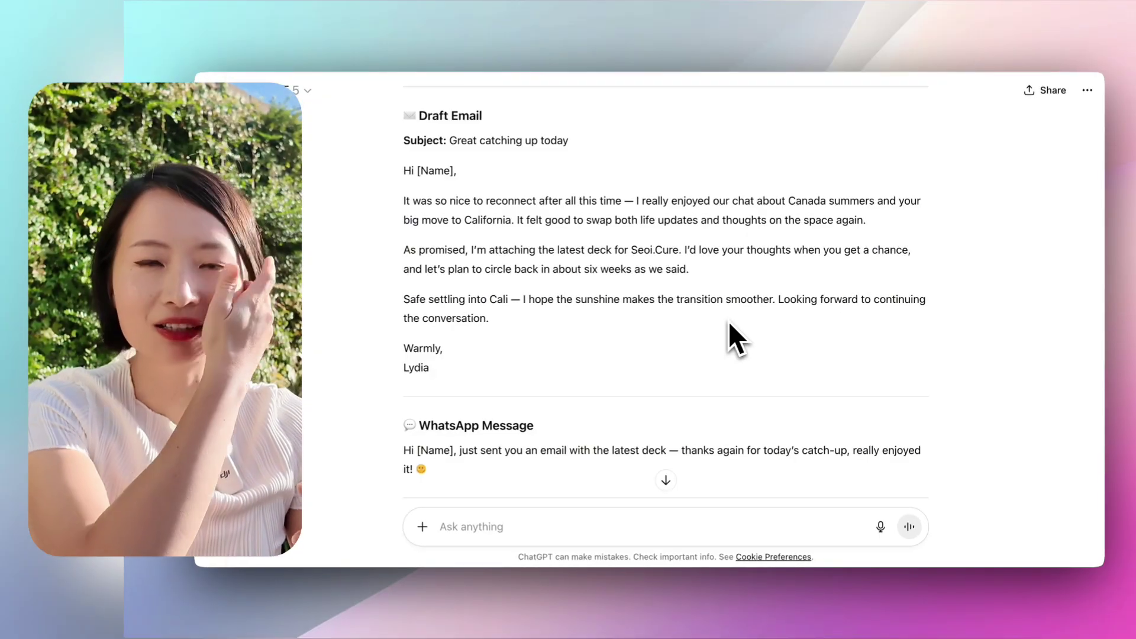
Step: Review the drafted WhatsApp message and the draft email's closing line about settling into Cali
{"action": "scroll", "coordinate": [687, 297], "scroll_direction": "down", "scroll_amount": 4}
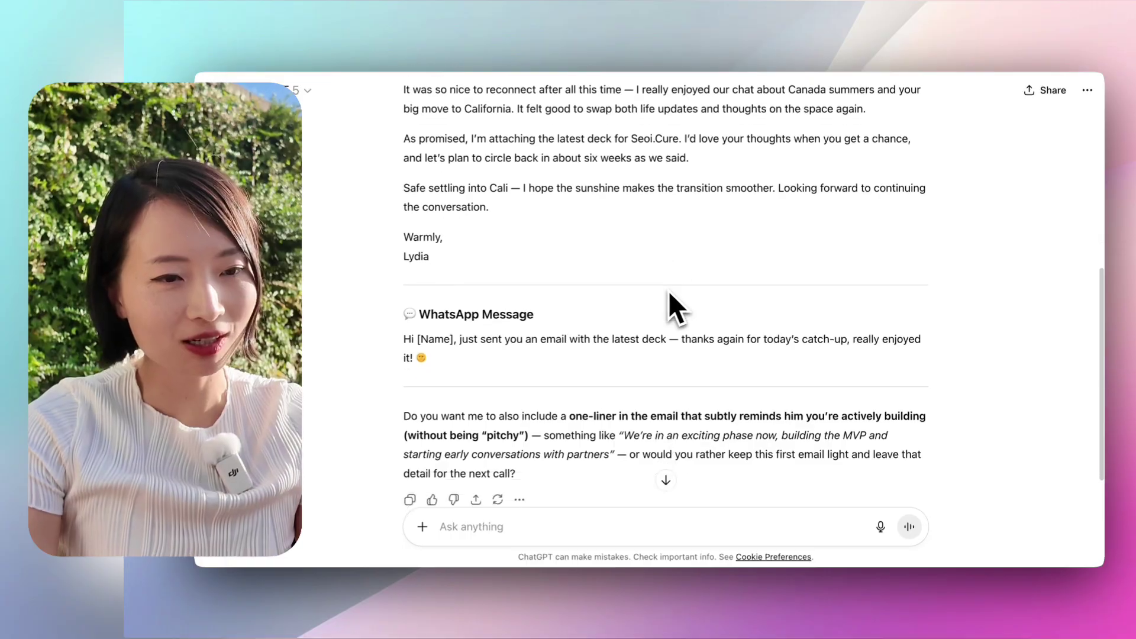
{"action": "scroll", "coordinate": [669, 290], "scroll_direction": "up", "scroll_amount": 1}
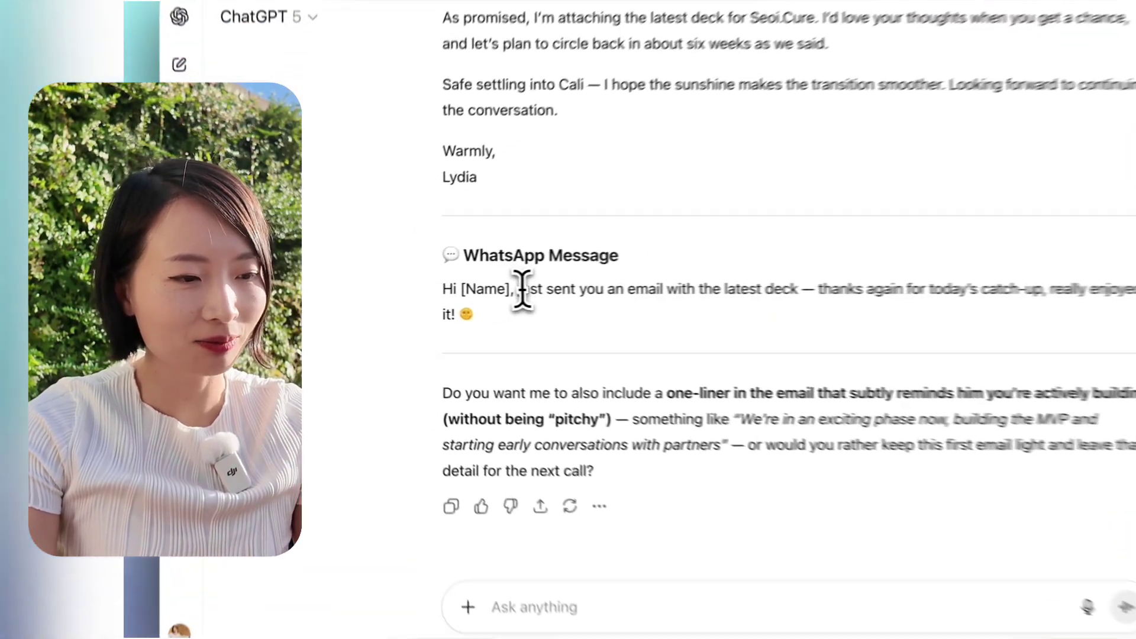
{"action": "left_click_drag", "start_coordinate": [459, 290], "coordinate": [476, 307]}
{"action": "left_click", "coordinate": [577, 350]}
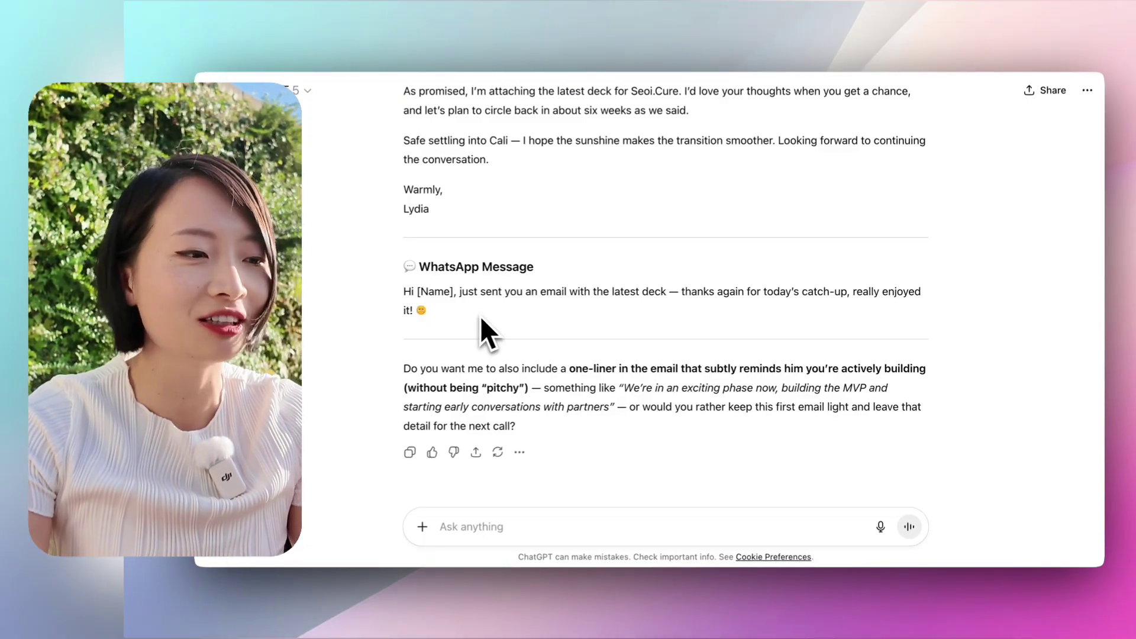
{"action": "scroll", "coordinate": [474, 241], "scroll_direction": "down", "scroll_amount": 1}
{"action": "scroll", "coordinate": [473, 241], "scroll_direction": "up", "scroll_amount": 4}
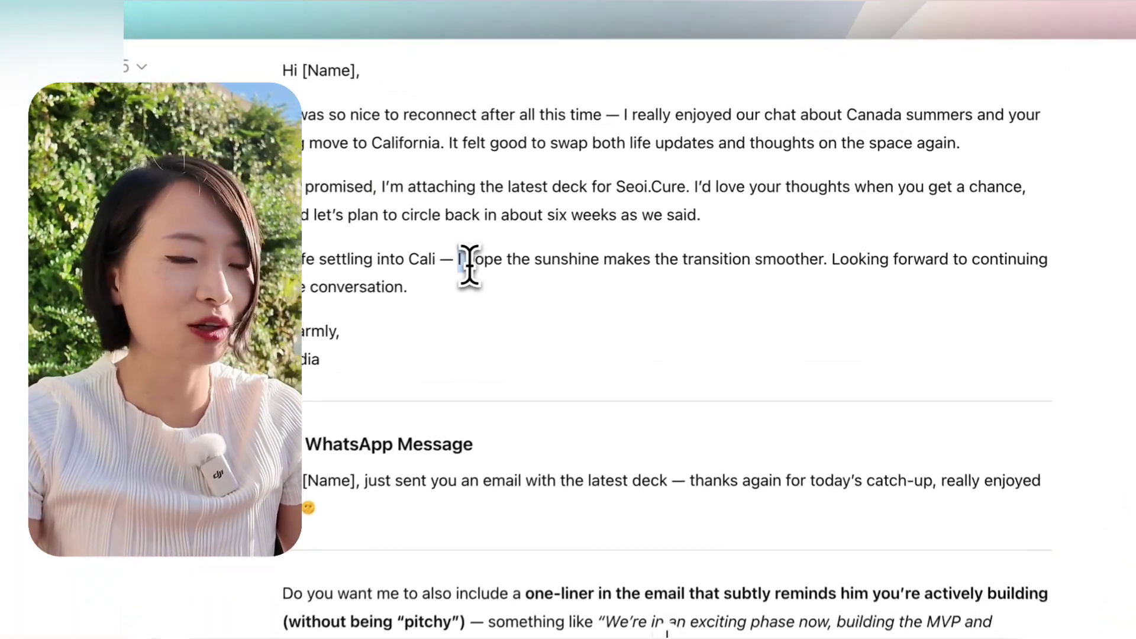
{"action": "left_click_drag", "start_coordinate": [524, 222], "coordinate": [534, 252]}
{"action": "left_click", "coordinate": [464, 301]}
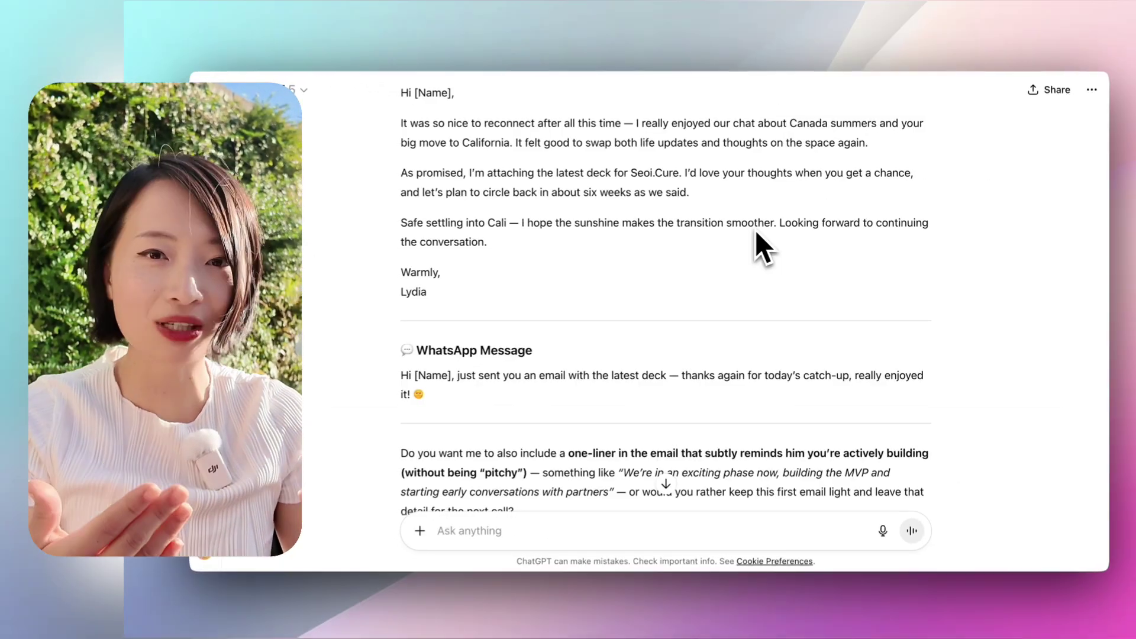
Step: Read the offer of a subtle one-liner about actively building, and accept it by replying "yes sure let's see"
{"action": "left_click_drag", "start_coordinate": [403, 450], "coordinate": [638, 475]}
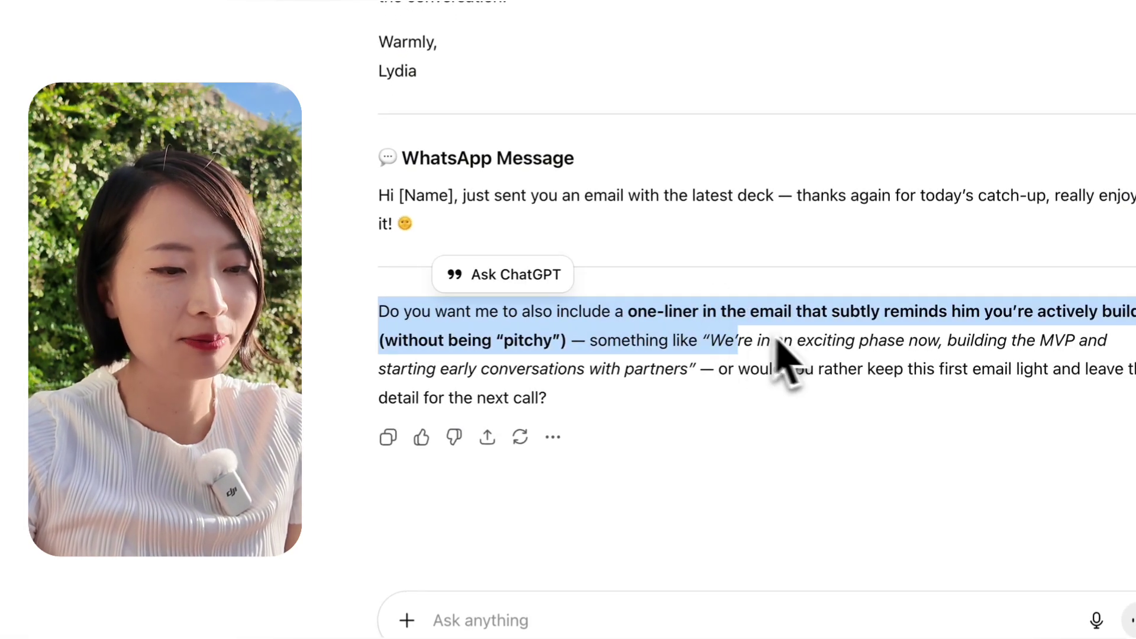
{"action": "left_click", "coordinate": [947, 370]}
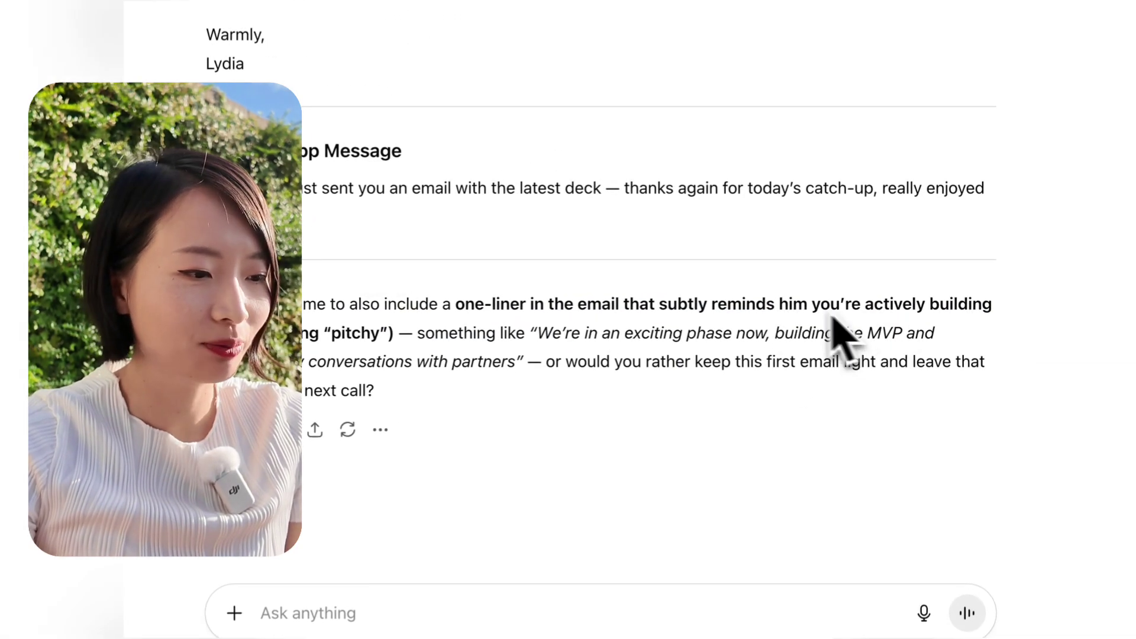
{"action": "left_click_drag", "start_coordinate": [265, 361], "coordinate": [421, 335]}
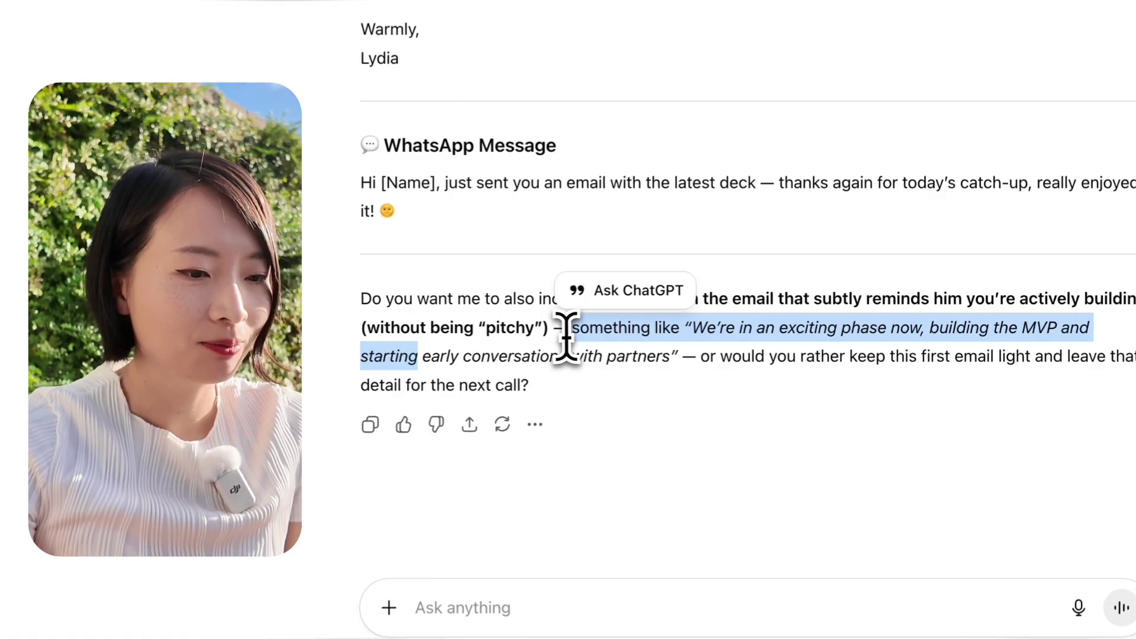
{"action": "left_click", "coordinate": [563, 335]}
{"action": "left_click_drag", "start_coordinate": [632, 327], "coordinate": [686, 357]}
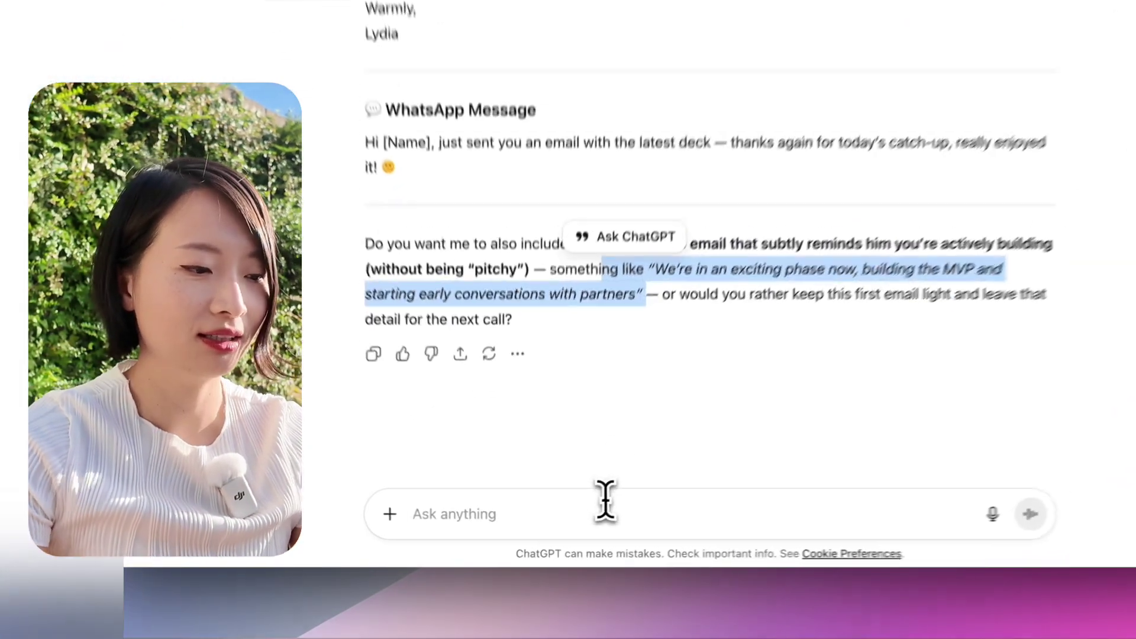
{"action": "left_click", "coordinate": [598, 518]}
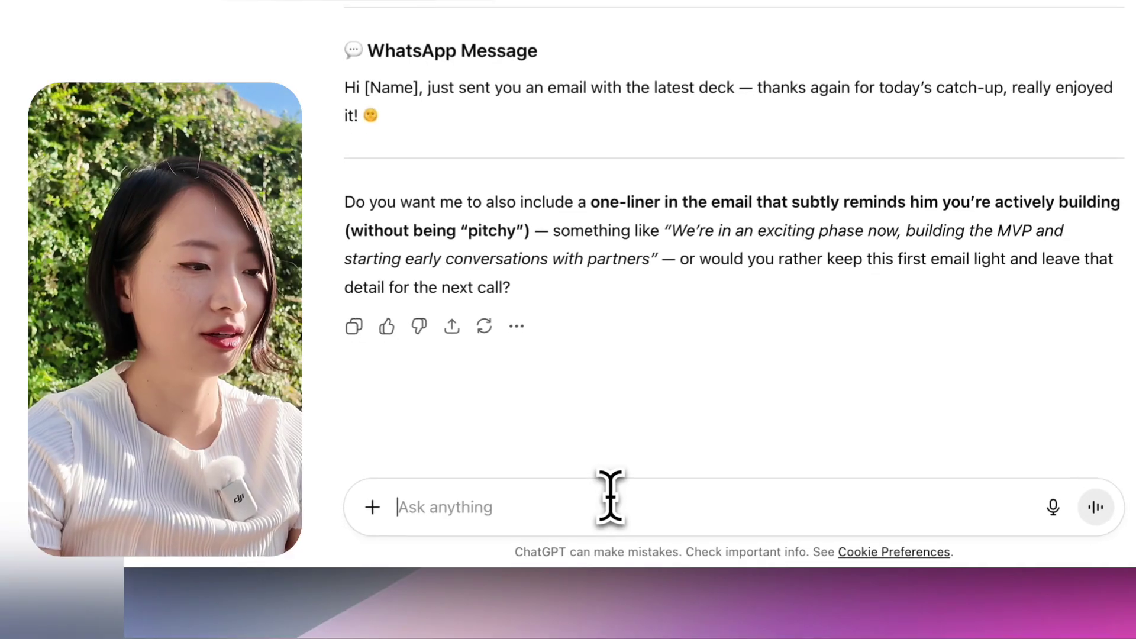
{"action": "type", "text": "yes sure let's see"}
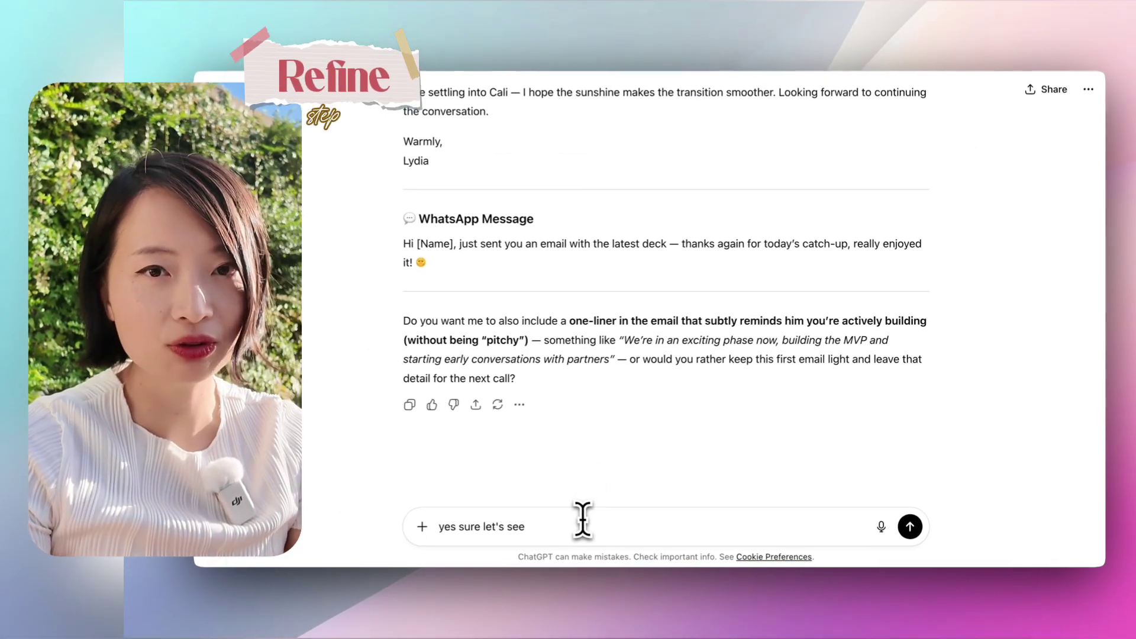
{"action": "key", "text": "Return"}
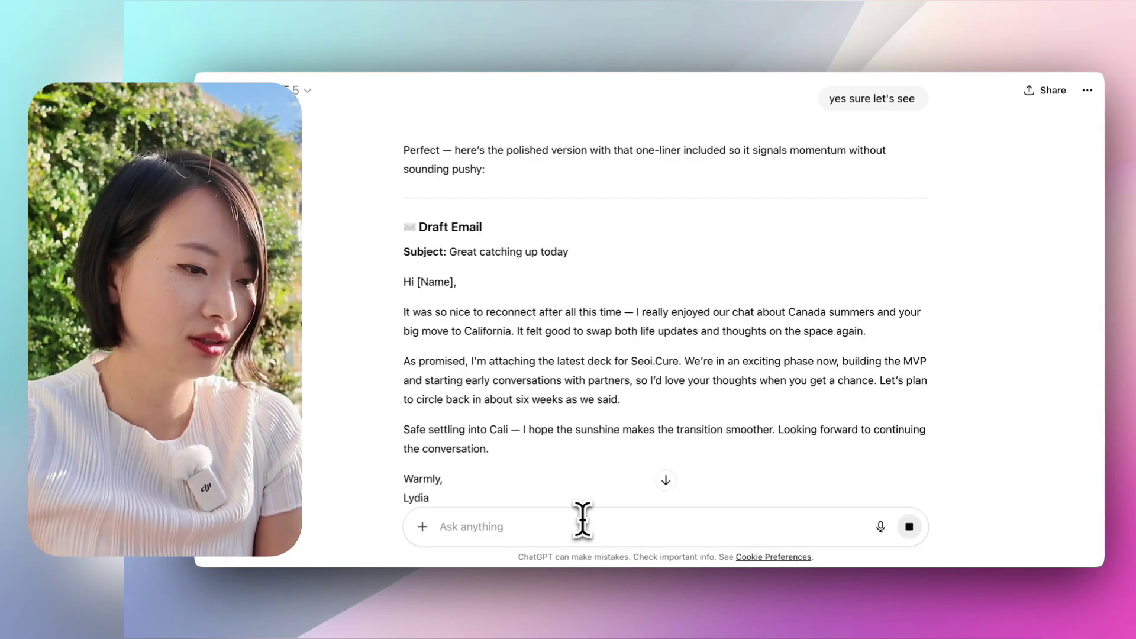
Step: Review the one-liner added to the revised email and the suggestion for a more personal subject line
{"action": "scroll", "coordinate": [592, 460], "scroll_direction": "down", "scroll_amount": 2}
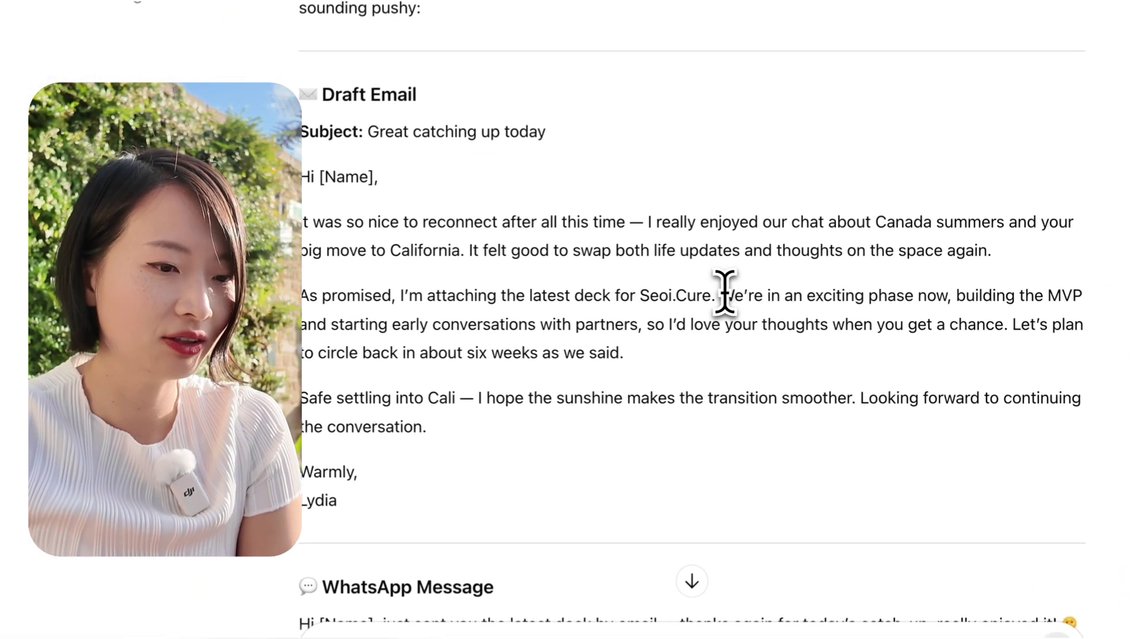
{"action": "left_click_drag", "start_coordinate": [685, 290], "coordinate": [923, 345]}
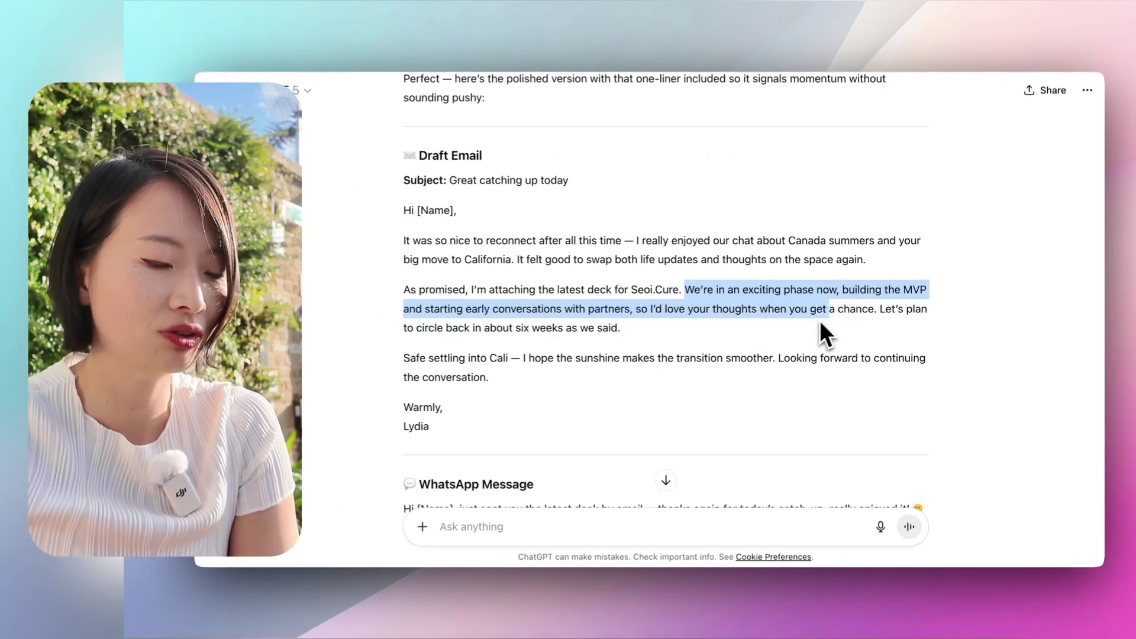
{"action": "left_click_drag", "start_coordinate": [823, 331], "coordinate": [889, 317]}
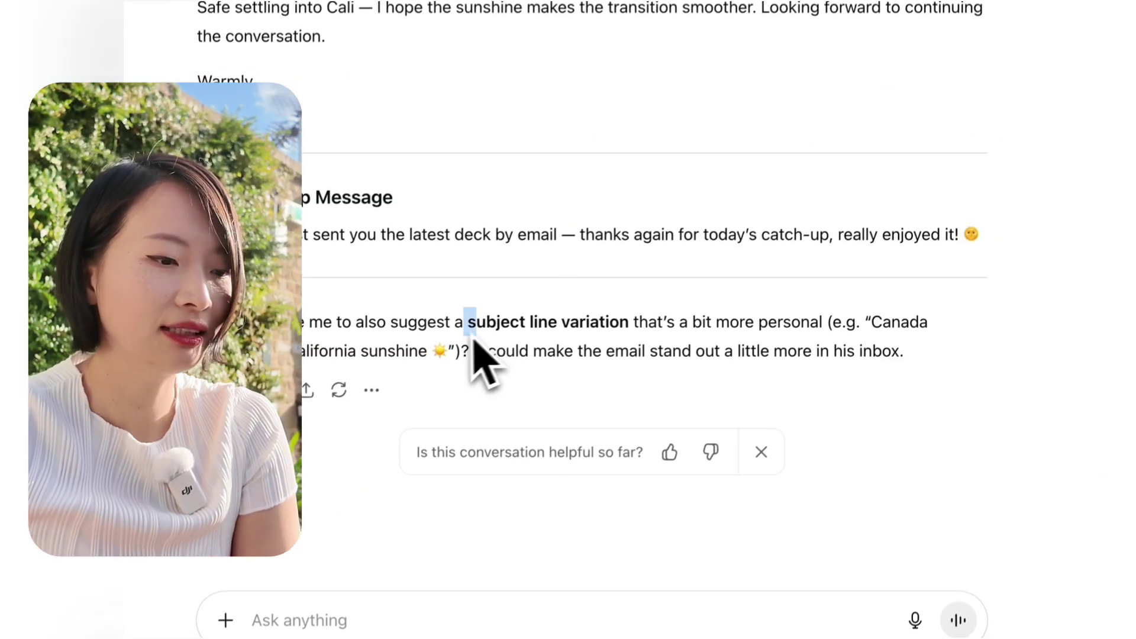
{"action": "left_click_drag", "start_coordinate": [477, 355], "coordinate": [940, 345]}
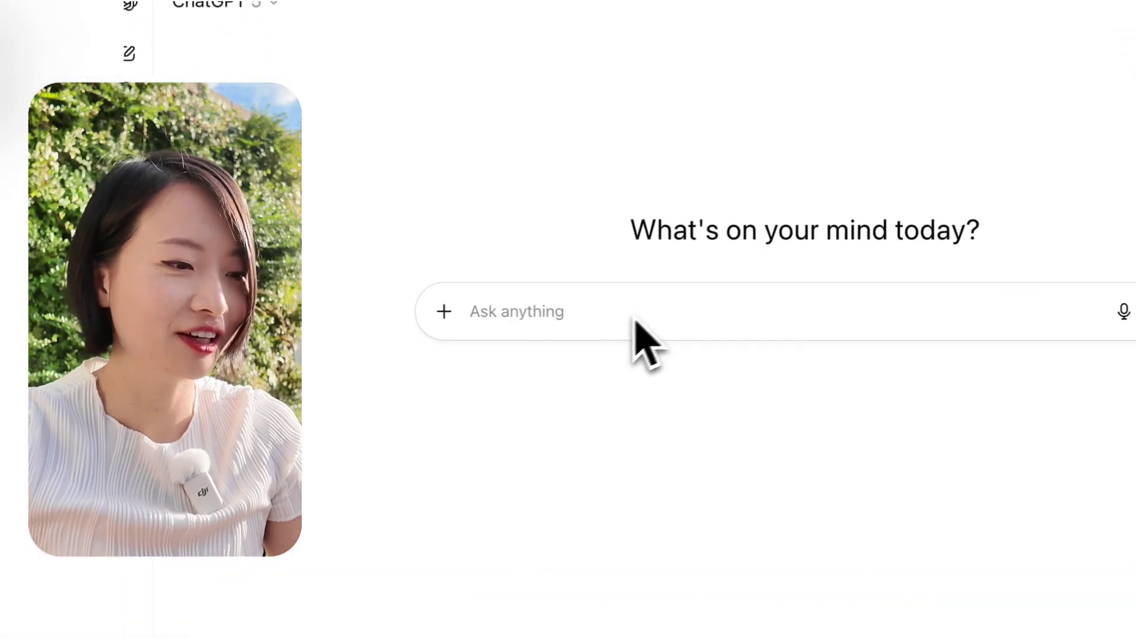
Step: Draft a prompt about going back to HK in January, asking for 3 coffee shop options within 20 minutes of X, with WiFi and quieter vibes
{"action": "left_click", "coordinate": [578, 328]}
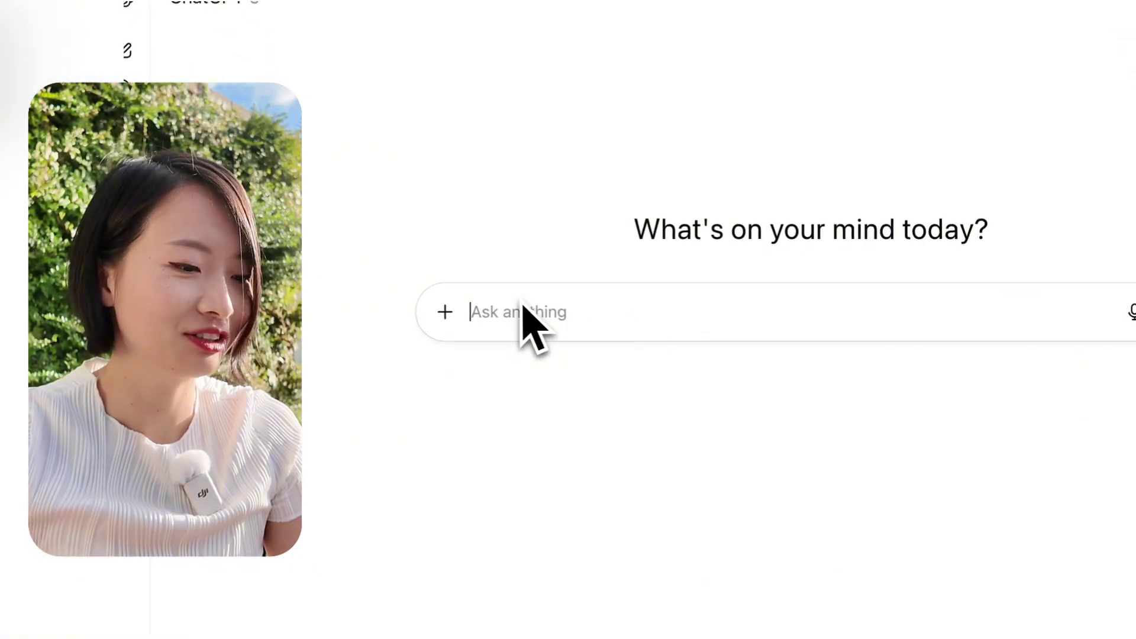
{"action": "type", "text": "I'm go"}
{"action": "type", "text": "ing back to HK in January,"}
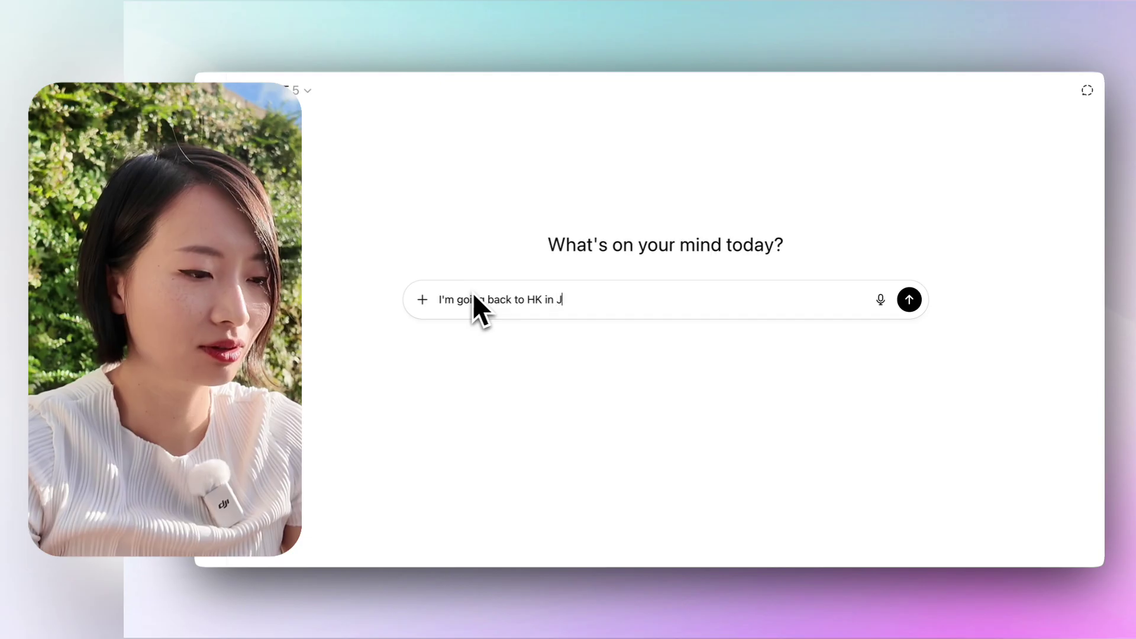
{"action": "type", "text": "Give me 3 coffee shop options within 20 minutes of X, with WiFi, and vibes that aren’t too loud"}
Step: Reword the coffee shop request in the prompt to begin with "can you give me"
{"action": "left_click", "coordinate": [580, 307]}
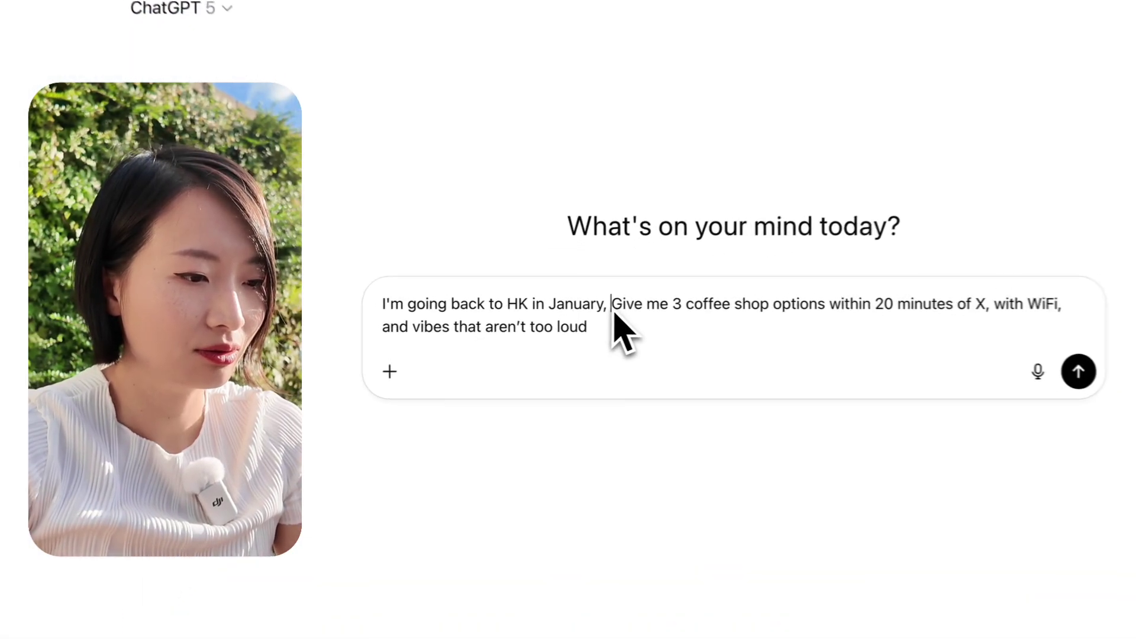
{"action": "type", "text": "can you"}
{"action": "key", "text": "Right"}
{"action": "key", "text": "BackSpace"}
{"action": "type", "text": "g"}
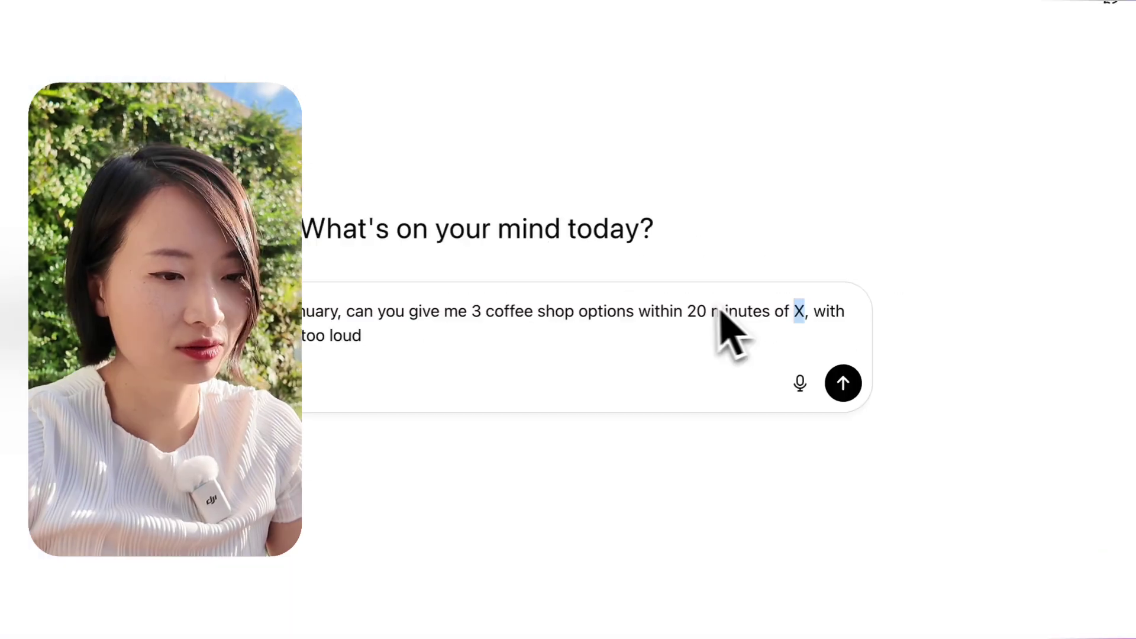
Step: Change the time limit in the prompt to 10 minutes
{"action": "double_click", "coordinate": [812, 300]}
{"action": "type", "text": "1"}
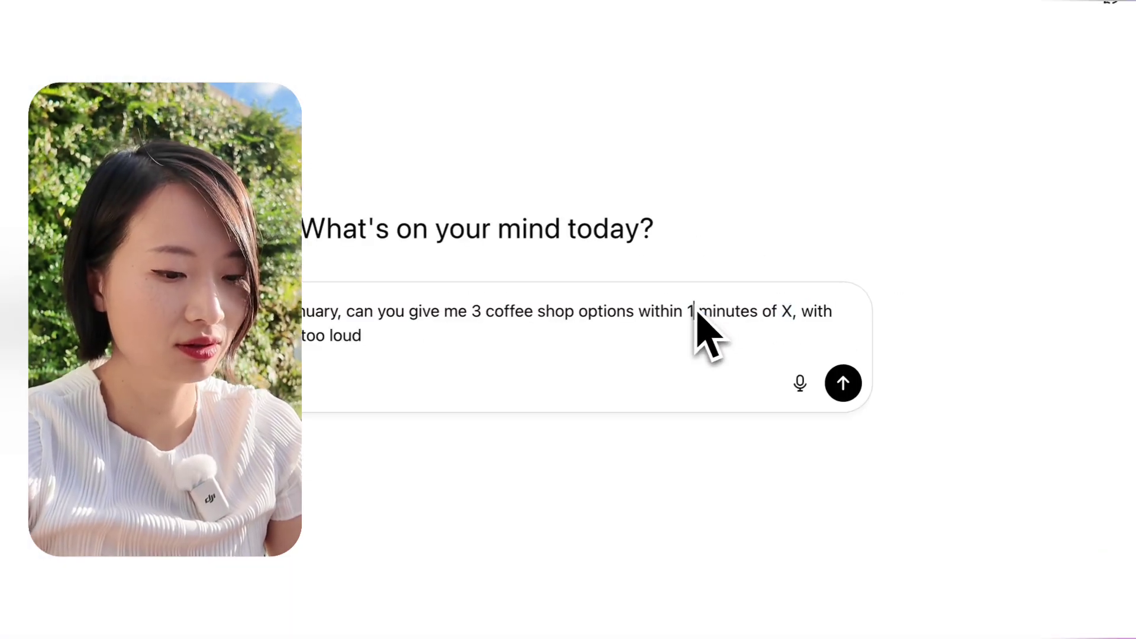
{"action": "type", "text": "0"}
Step: Replace the "of X," placeholder with "walking distance of the Wanchai station, any new ones?"
{"action": "left_click", "coordinate": [805, 311]}
{"action": "key", "text": "BackSpace"}
{"action": "key", "text": "BackSpace"}
{"action": "key", "text": "BackSpace"}
{"action": "key", "text": "BackSpace"}
{"action": "key", "text": "BackSpace"}
{"action": "type", "text": "walking distance"}
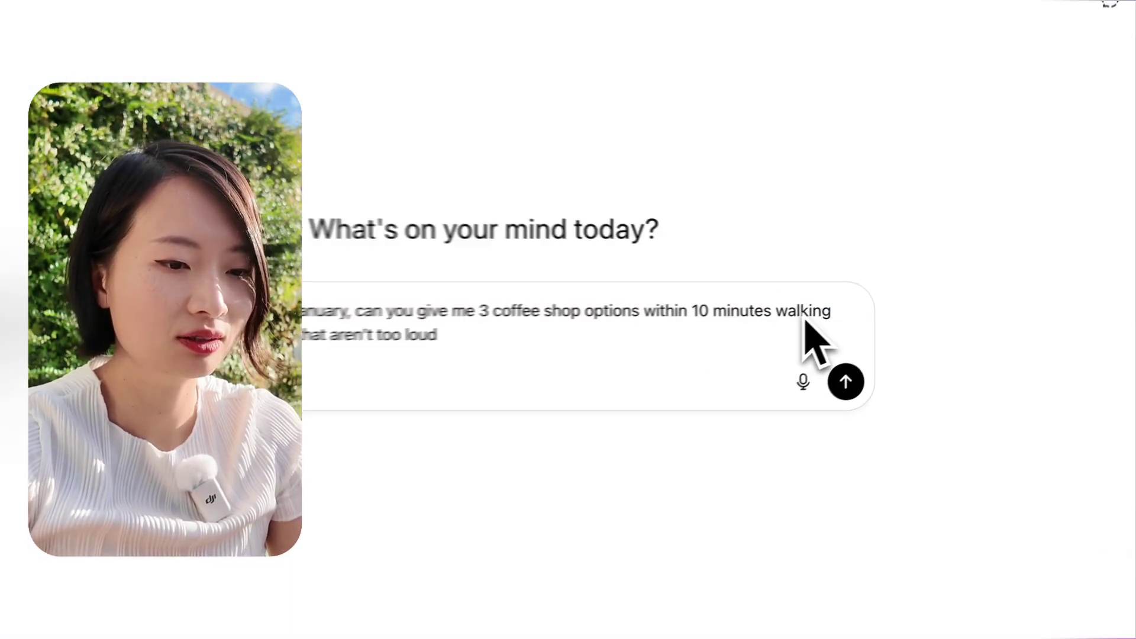
{"action": "type", "text": " of the Wanchai s"}
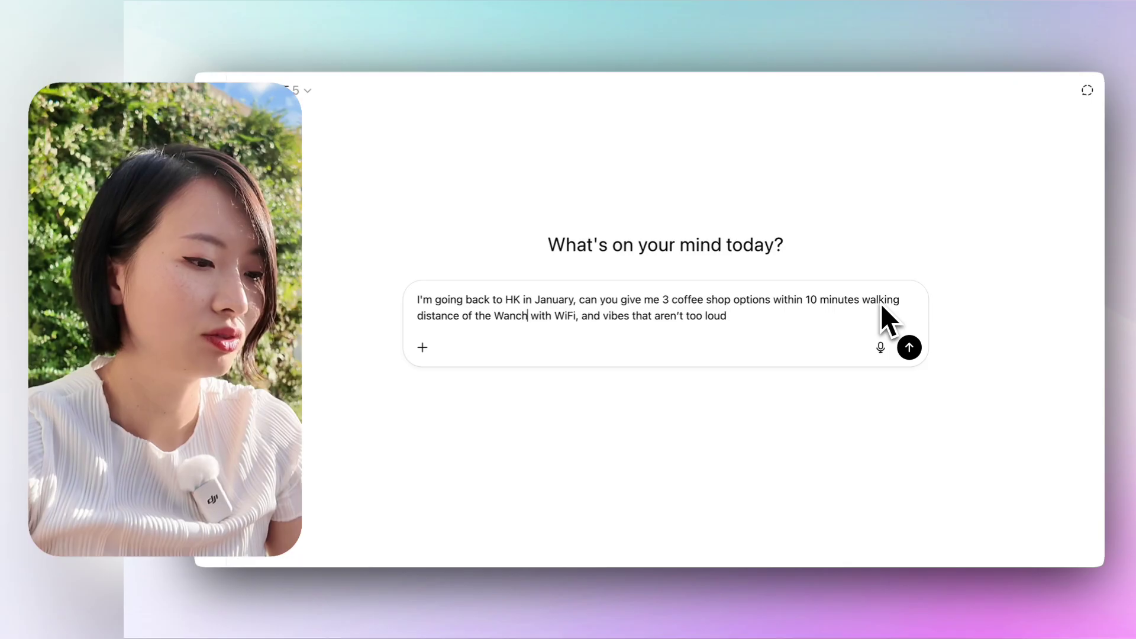
{"action": "type", "text": "tation, any new on"}
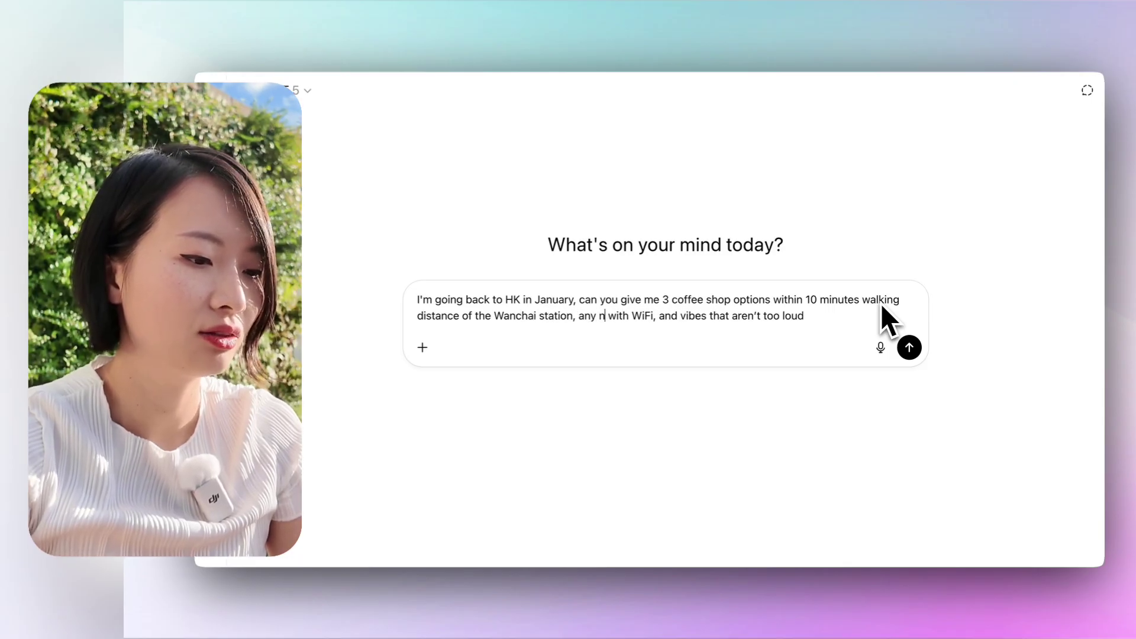
{"action": "type", "text": "es?"}
Step: Append ". great coffee and good vibes" to the end of the prompt and send it
{"action": "key", "text": "End"}
{"action": "type", "text": ". great coffee"}
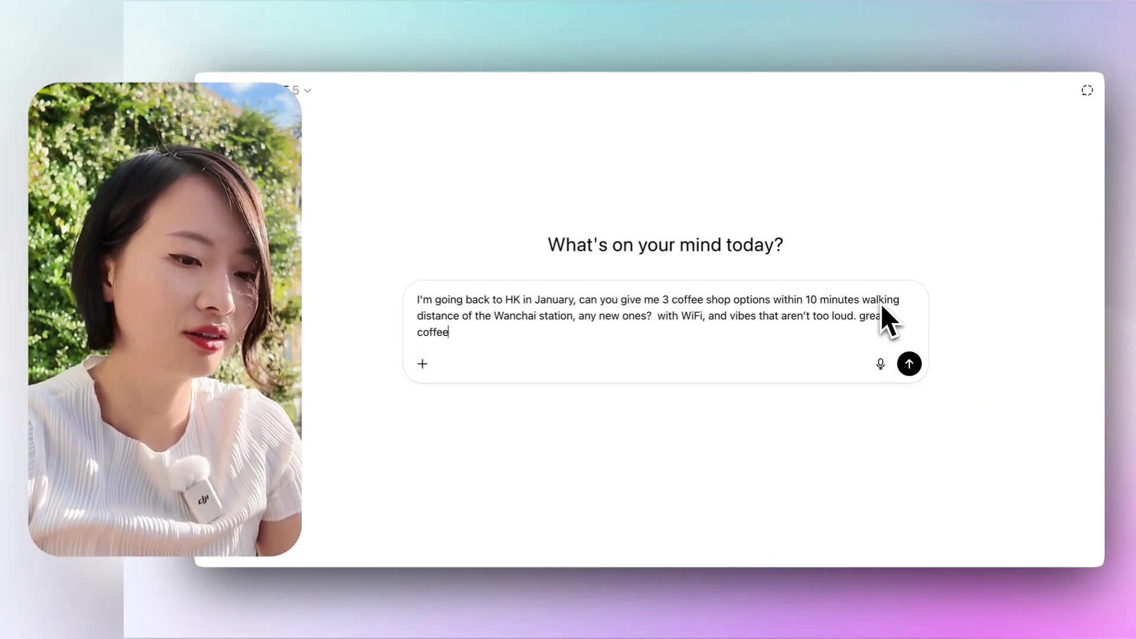
{"action": "type", "text": " and good vibes"}
{"action": "key", "text": "Return"}
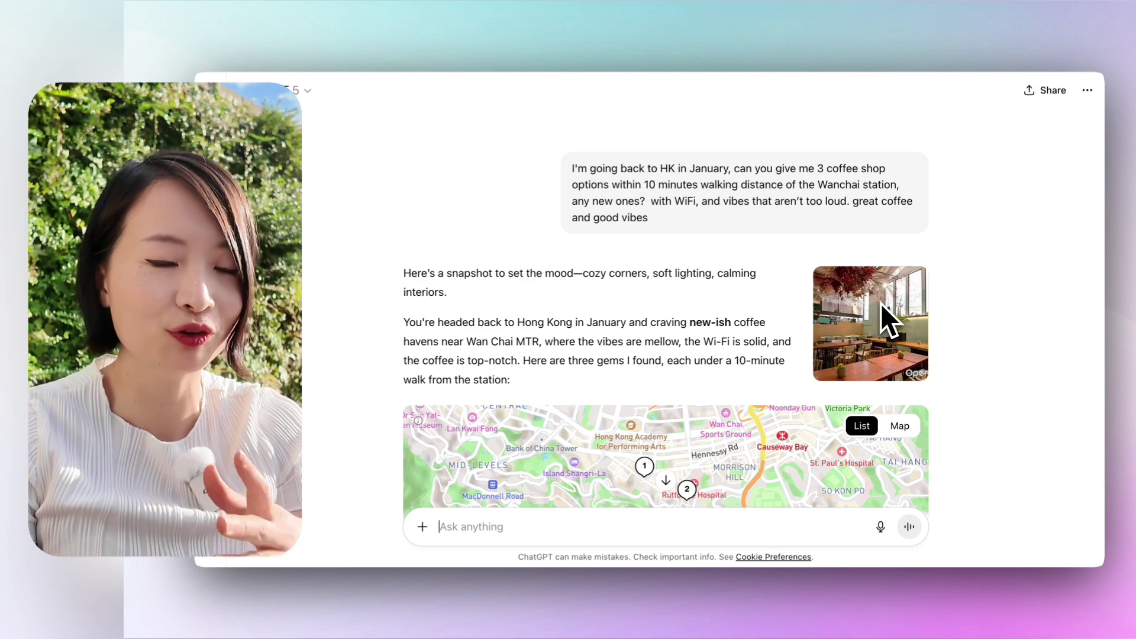
Step: Look over the start of the reply, including the map and the first coffee shop listing
{"action": "scroll", "coordinate": [887, 319], "scroll_direction": "down", "scroll_amount": 5}
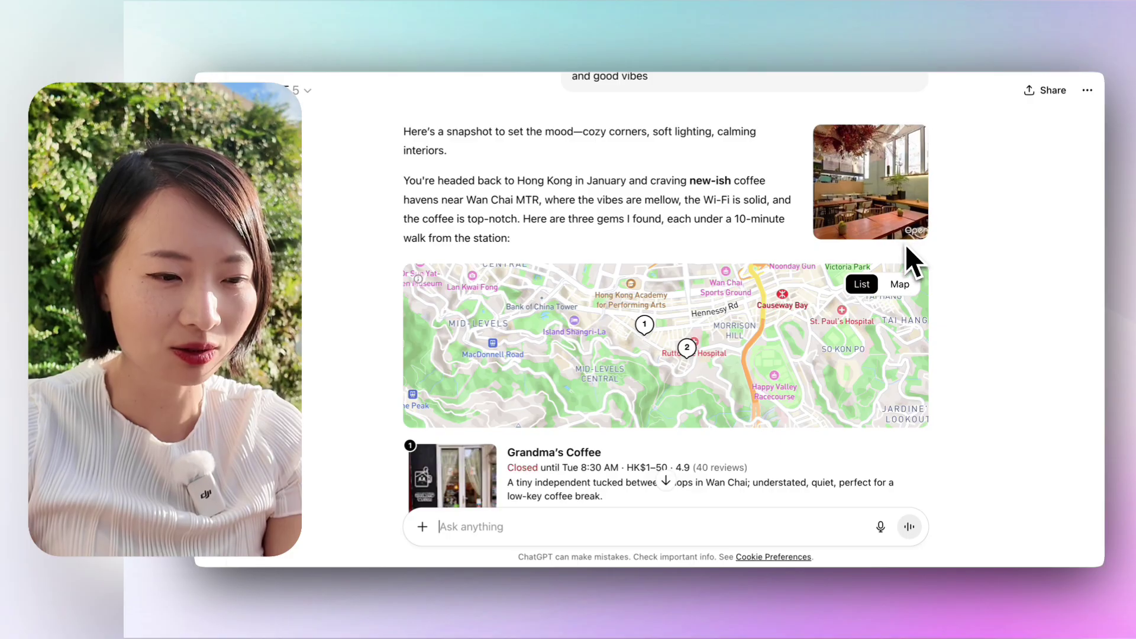
{"action": "scroll", "coordinate": [757, 228], "scroll_direction": "down", "scroll_amount": 1}
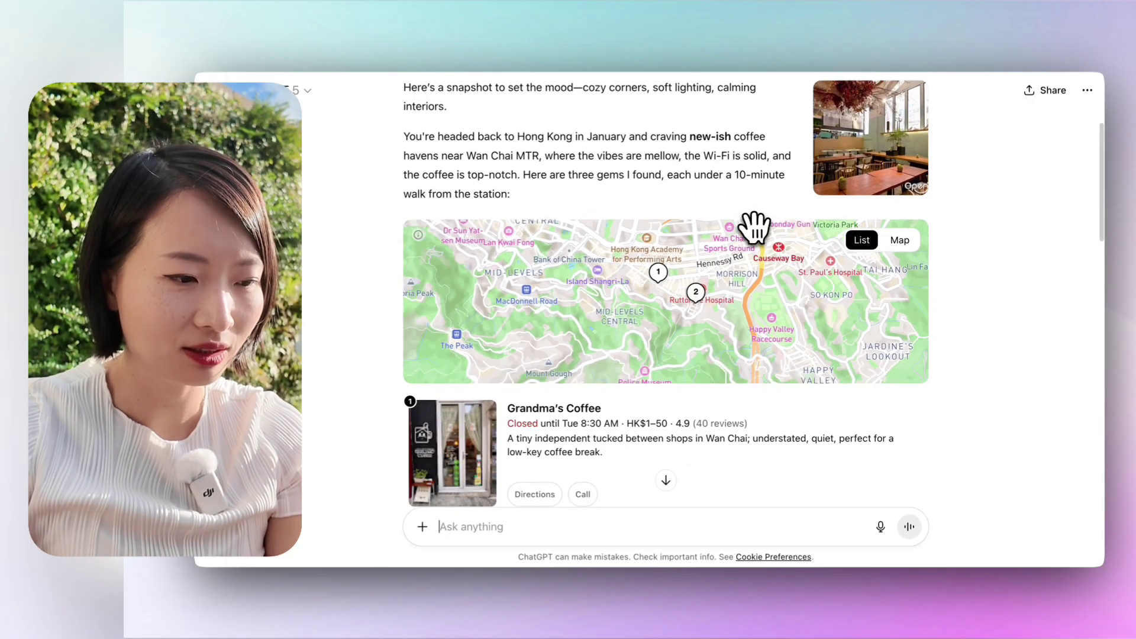
{"action": "scroll", "coordinate": [703, 269], "scroll_direction": "up", "scroll_amount": 2}
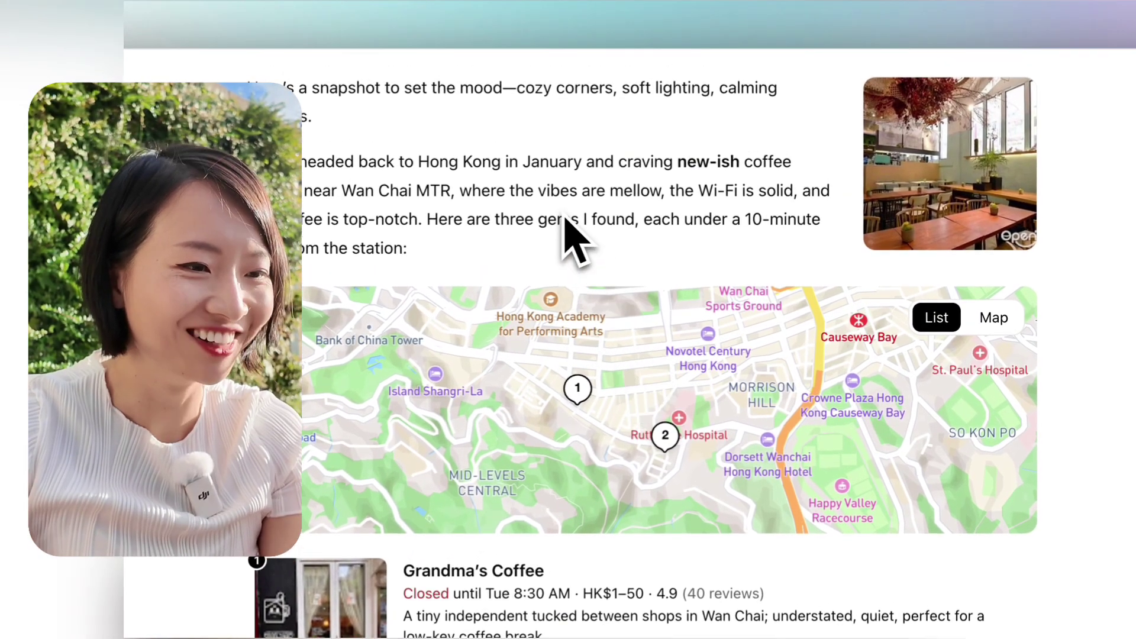
{"action": "scroll", "coordinate": [565, 230], "scroll_direction": "up", "scroll_amount": 1}
{"action": "scroll", "coordinate": [570, 241], "scroll_direction": "down", "scroll_amount": 2}
Step: Read the reply's introductory paragraph, checking how it handles the new-ish, location, vibe, Wi-Fi and coffee criteria
{"action": "left_click_drag", "start_coordinate": [619, 125], "coordinate": [721, 125]}
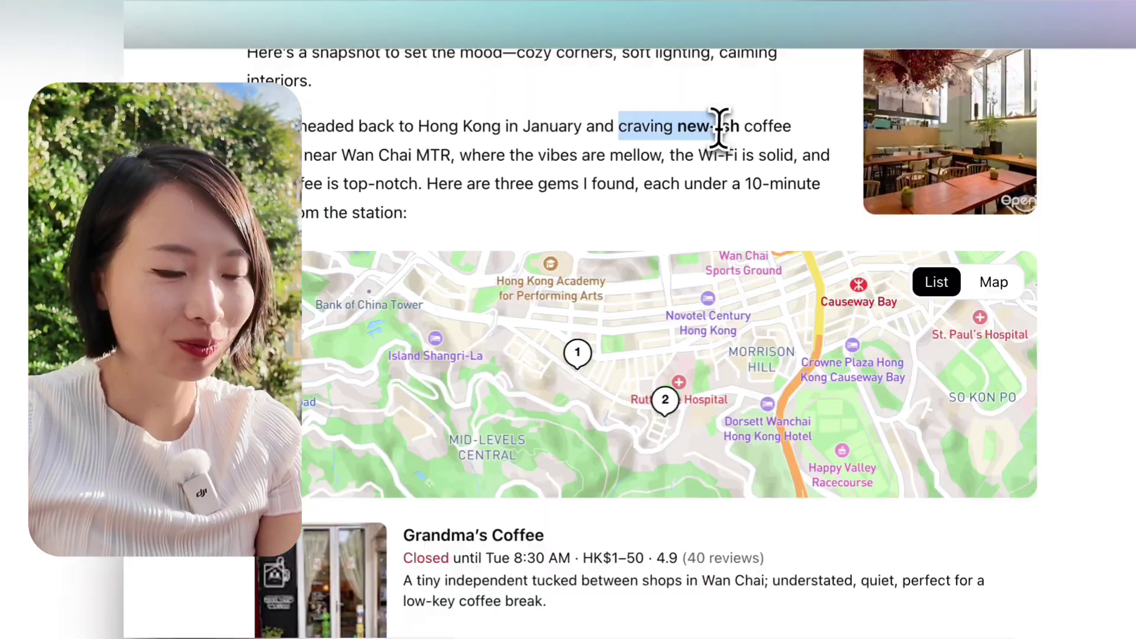
{"action": "scroll", "coordinate": [723, 135], "scroll_direction": "up", "scroll_amount": 5}
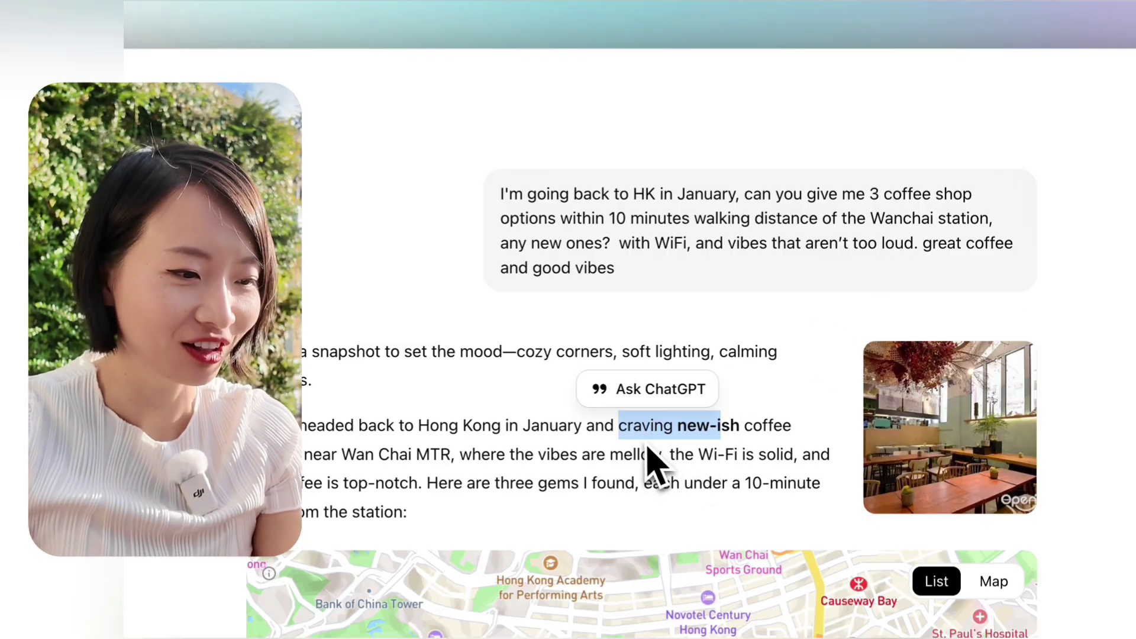
{"action": "scroll", "coordinate": [651, 465], "scroll_direction": "down", "scroll_amount": 5}
{"action": "left_click", "coordinate": [763, 130]}
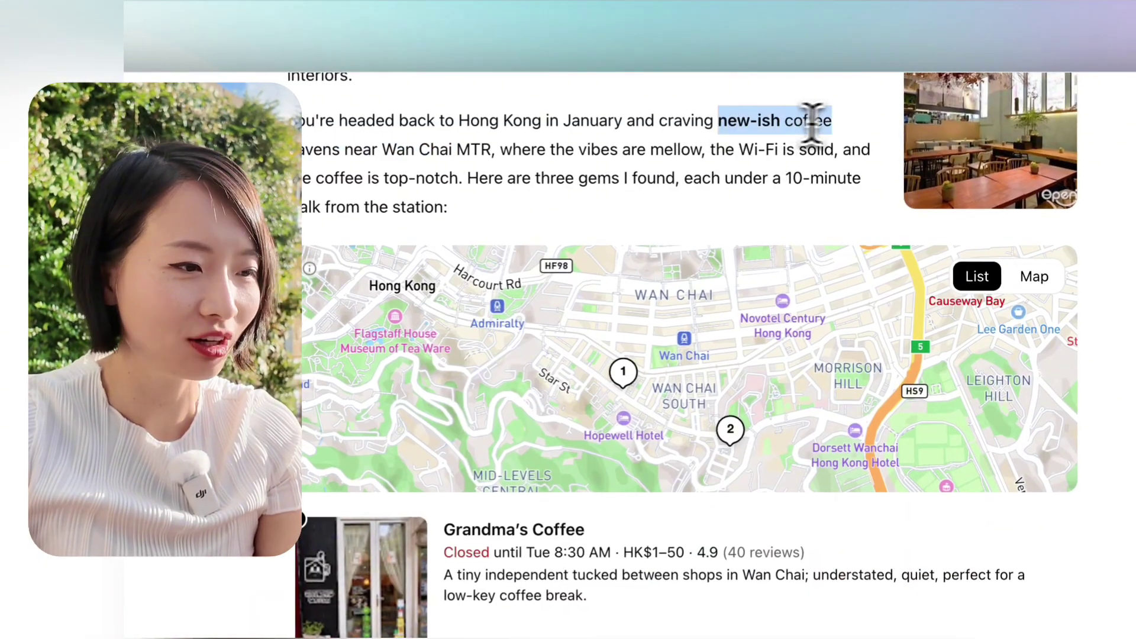
{"action": "left_click_drag", "start_coordinate": [812, 121], "coordinate": [608, 161]}
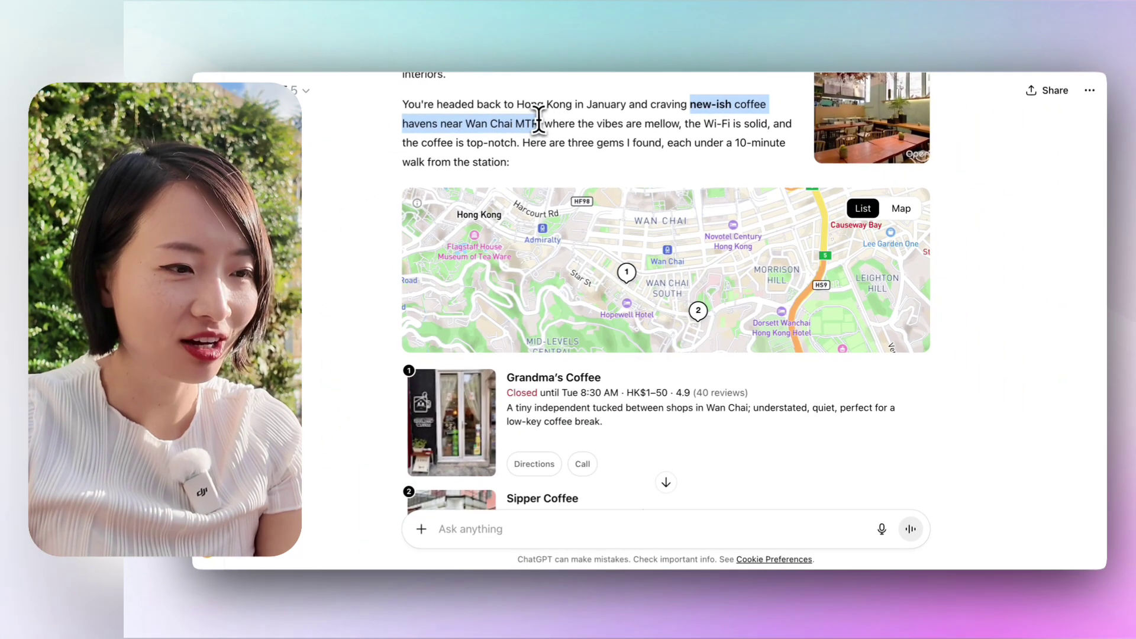
{"action": "left_click", "coordinate": [663, 149]}
{"action": "left_click_drag", "start_coordinate": [690, 104], "coordinate": [687, 125]}
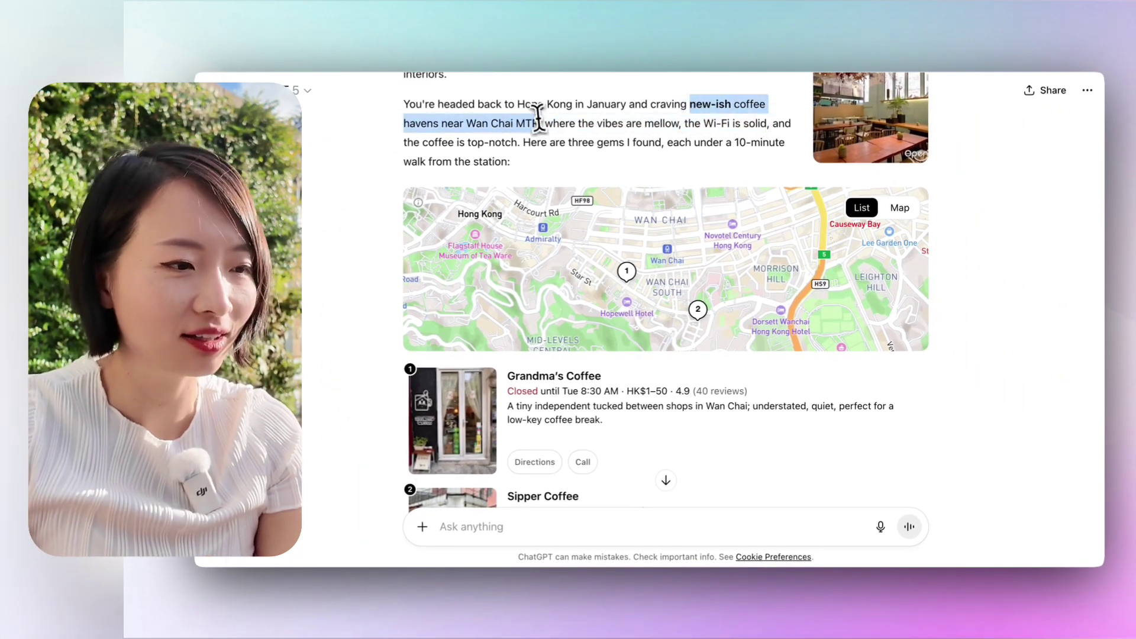
{"action": "left_click_drag", "start_coordinate": [538, 119], "coordinate": [503, 159]}
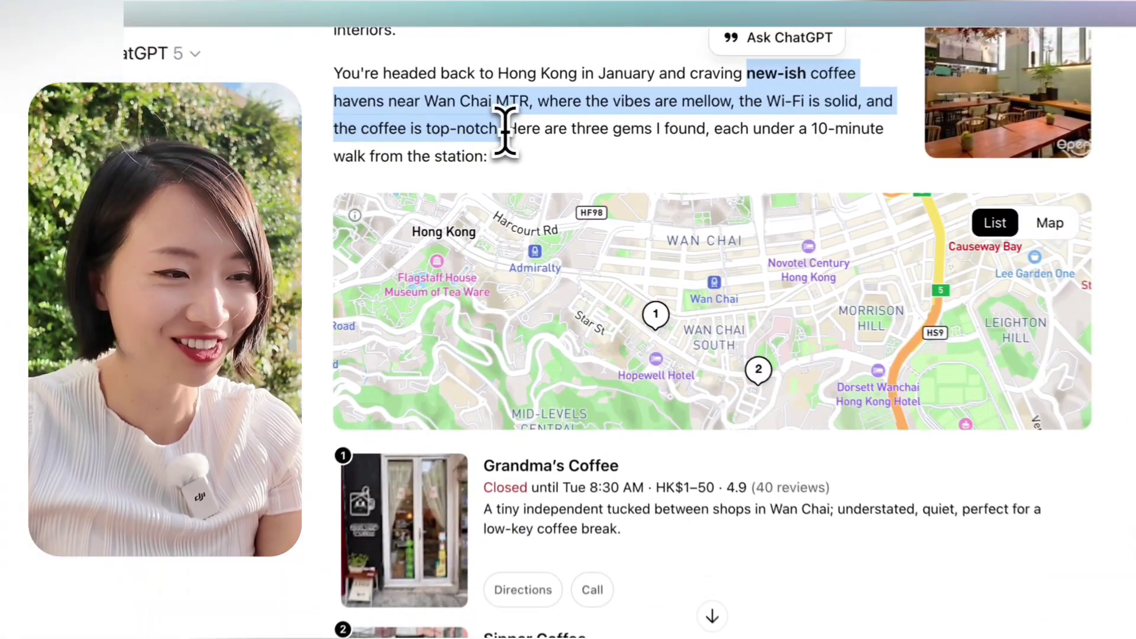
{"action": "left_click", "coordinate": [553, 180]}
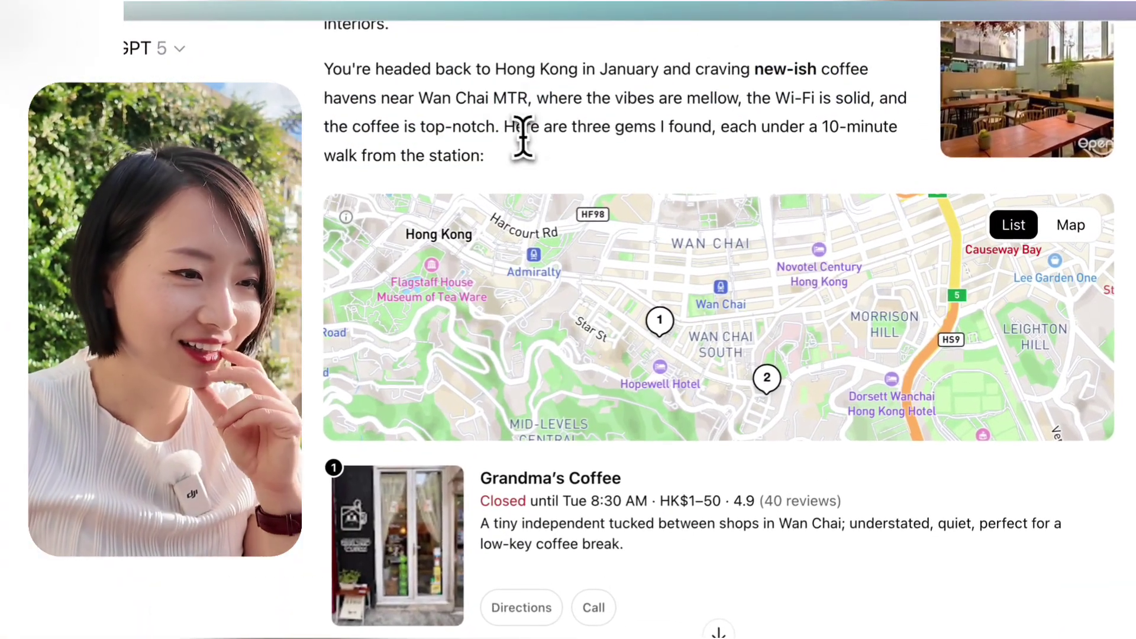
{"action": "left_click_drag", "start_coordinate": [524, 126], "coordinate": [753, 145]}
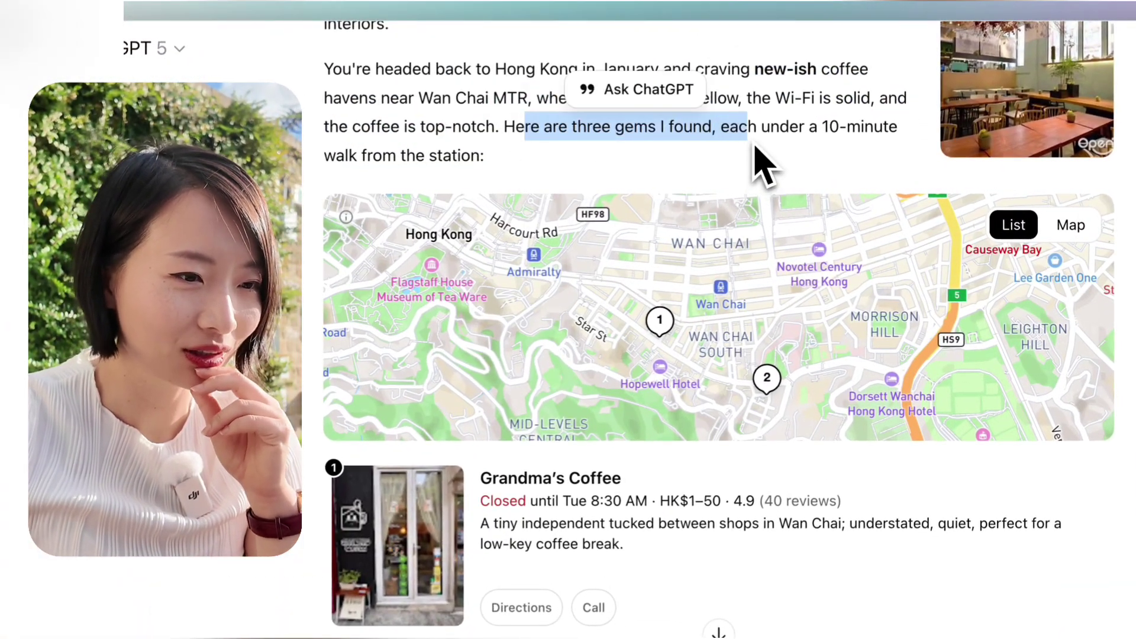
{"action": "left_click", "coordinate": [757, 148]}
Step: Review the listed coffee shops and the write-up of Bakery by The Grand, checking its Hopewell Mall location
{"action": "scroll", "coordinate": [756, 151], "scroll_direction": "down", "scroll_amount": 3}
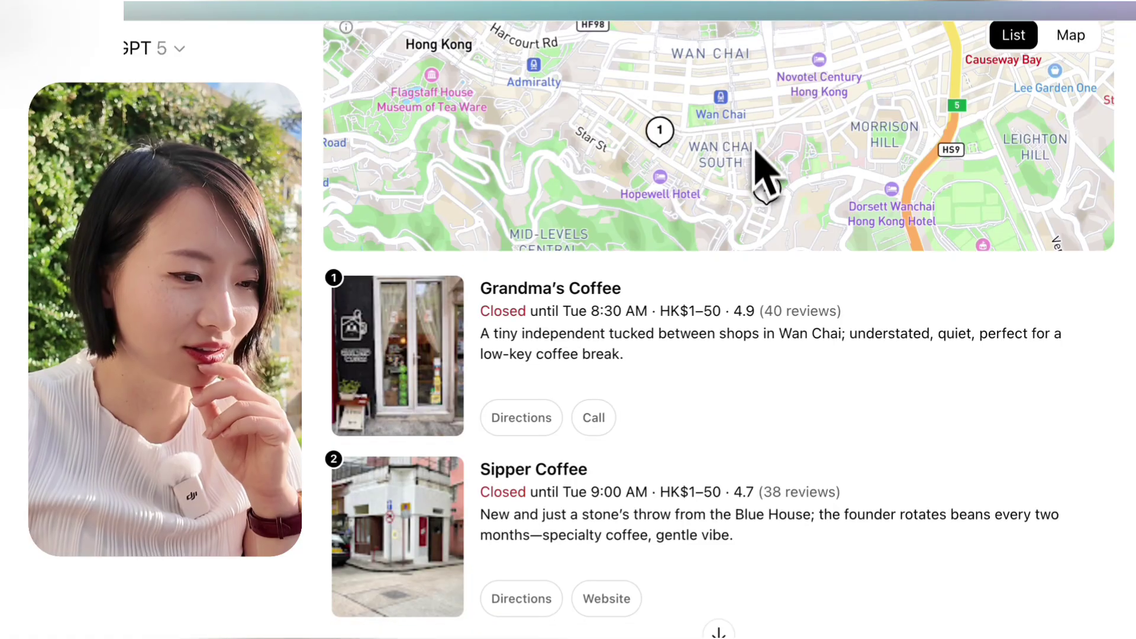
{"action": "scroll", "coordinate": [763, 175], "scroll_direction": "down", "scroll_amount": 2}
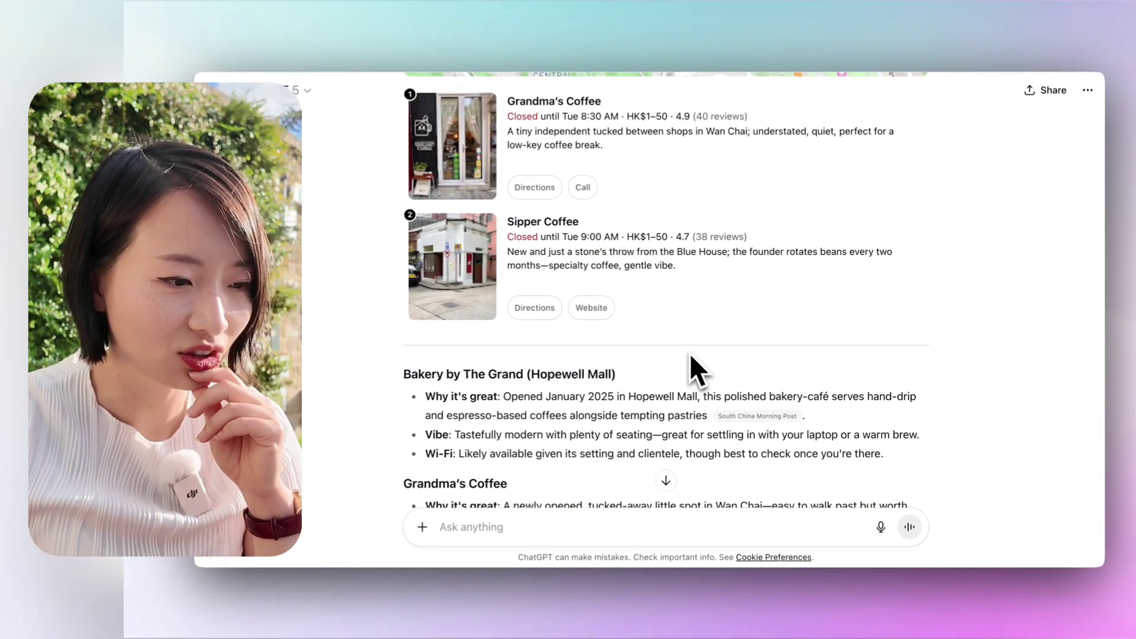
{"action": "scroll", "coordinate": [691, 355], "scroll_direction": "down", "scroll_amount": 2}
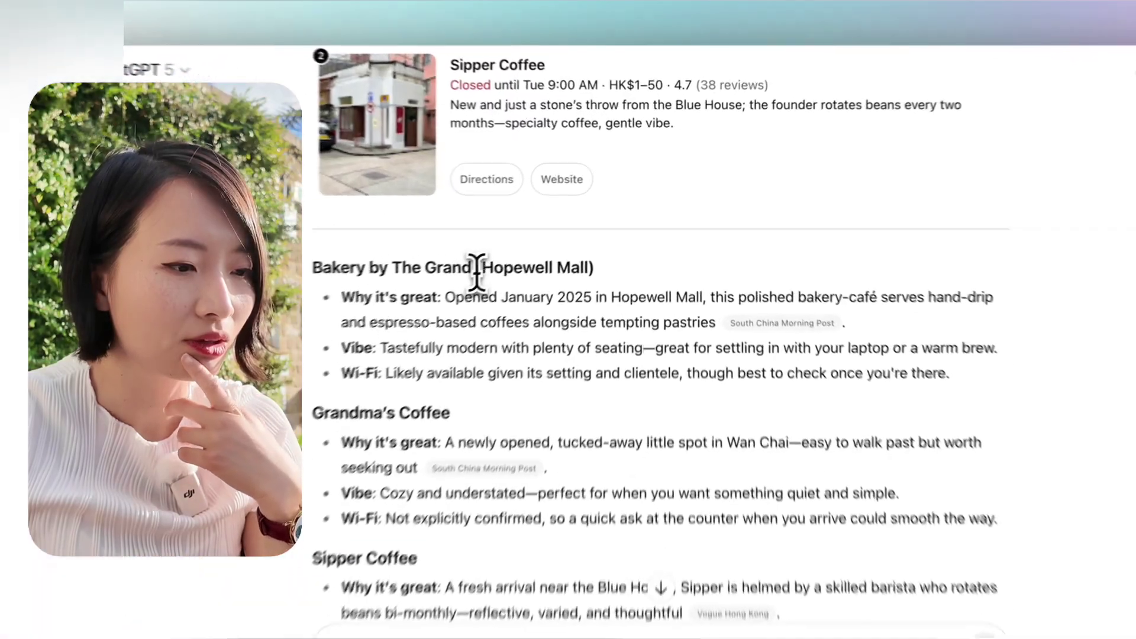
{"action": "left_click_drag", "start_coordinate": [533, 240], "coordinate": [621, 247]}
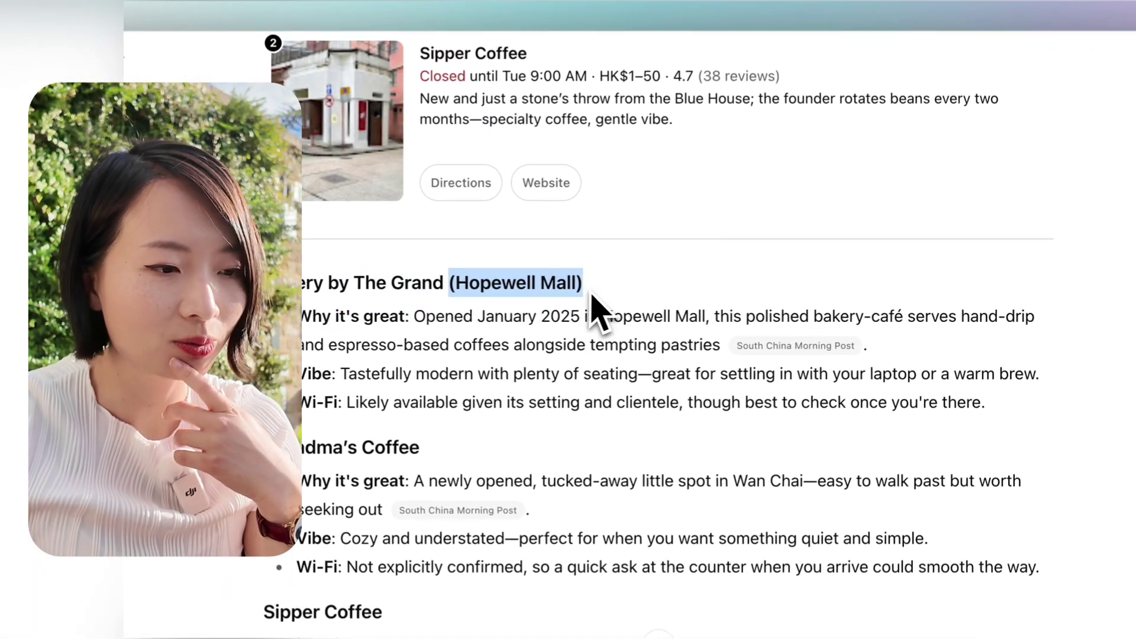
Step: Open the South China Morning Post article cited for Bakery by The Grand and read its coffee shop entries
{"action": "mouse_move", "coordinate": [764, 349]}
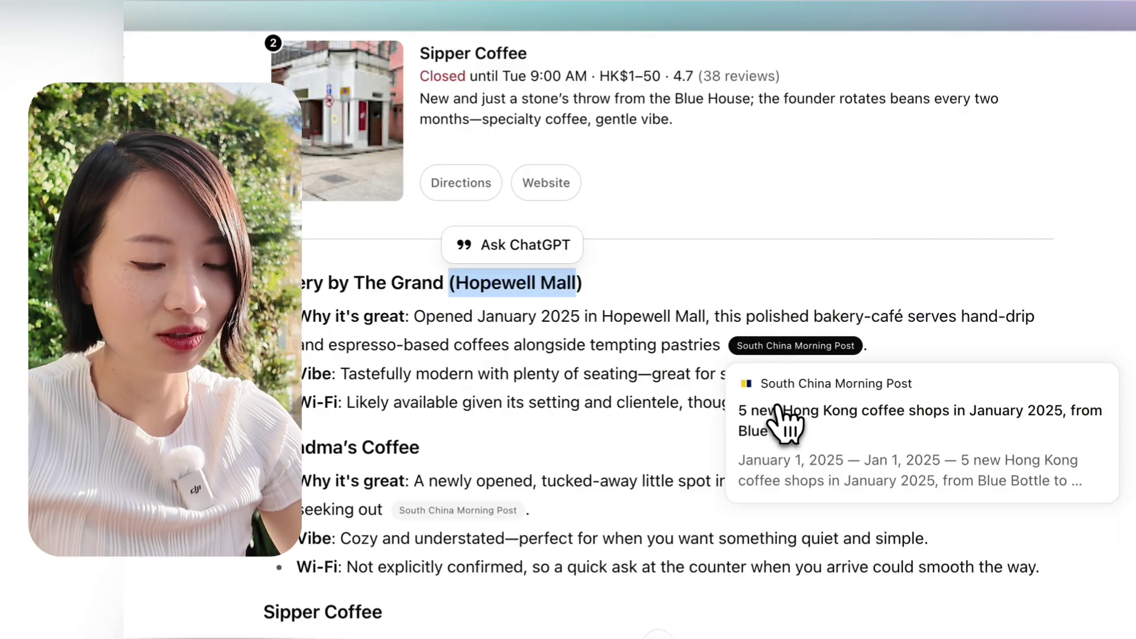
{"action": "left_click", "coordinate": [784, 421]}
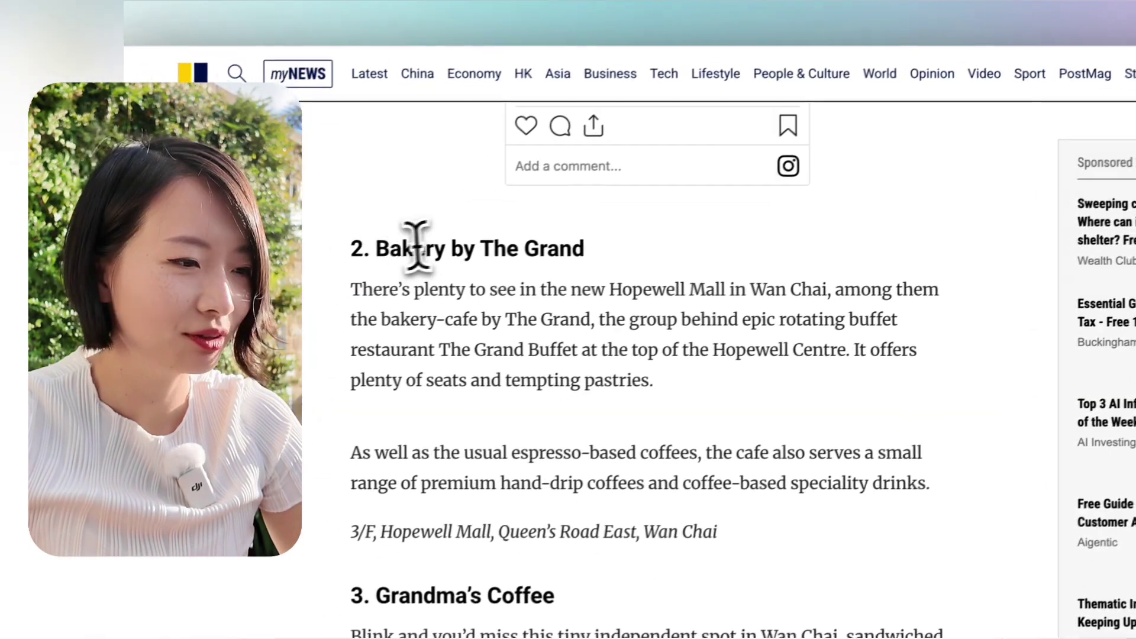
{"action": "scroll", "coordinate": [770, 429], "scroll_direction": "down", "scroll_amount": 5}
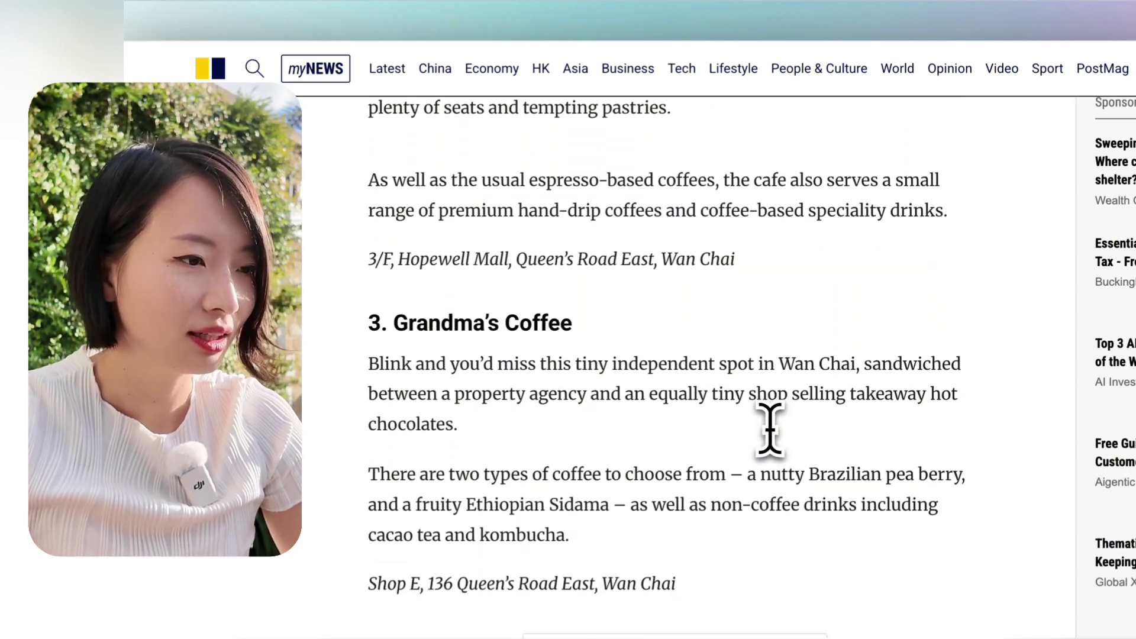
Step: Return to the ChatGPT reply and check the details of Grandma's Coffee from its pin on the map
{"action": "left_click", "coordinate": [436, 13]}
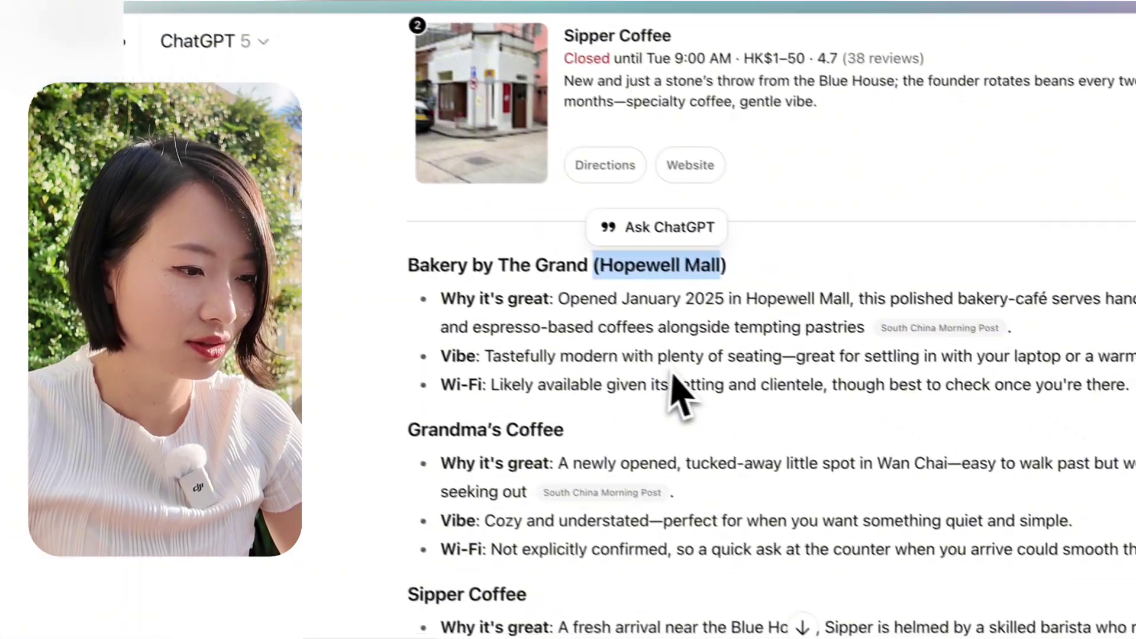
{"action": "scroll", "coordinate": [500, 477], "scroll_direction": "up", "scroll_amount": 8}
{"action": "left_click", "coordinate": [723, 391]}
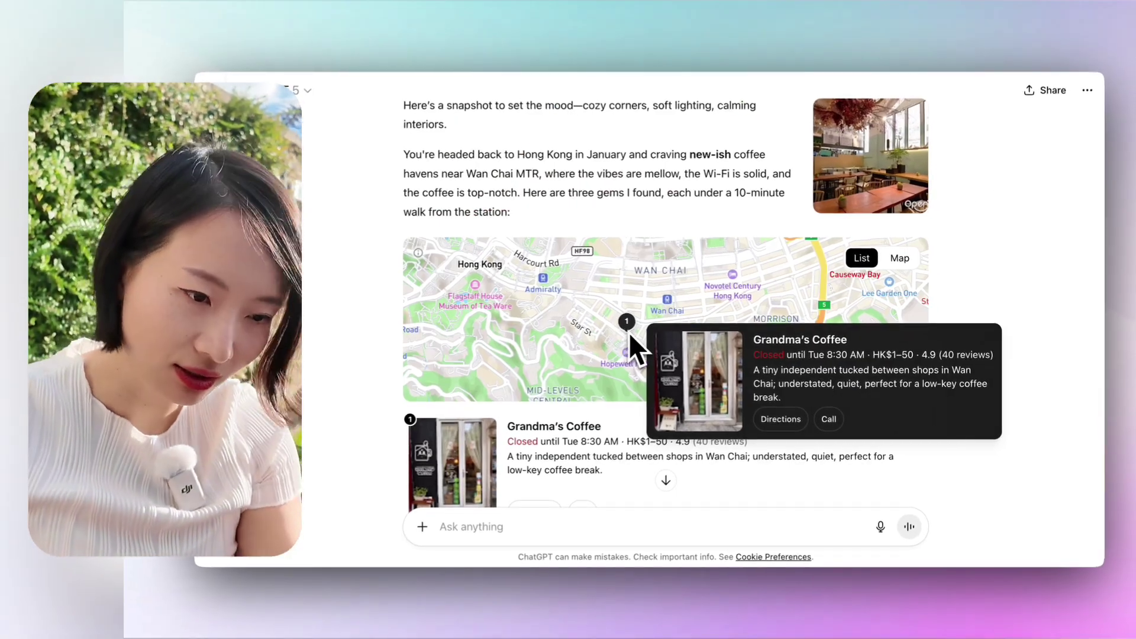
Step: Go back to the South China Morning Post article and read its entry on Grandma's Coffee
{"action": "scroll", "coordinate": [854, 455], "scroll_direction": "down", "scroll_amount": 7}
{"action": "scroll", "coordinate": [725, 296], "scroll_direction": "up", "scroll_amount": 2}
{"action": "scroll", "coordinate": [726, 296], "scroll_direction": "down", "scroll_amount": 5}
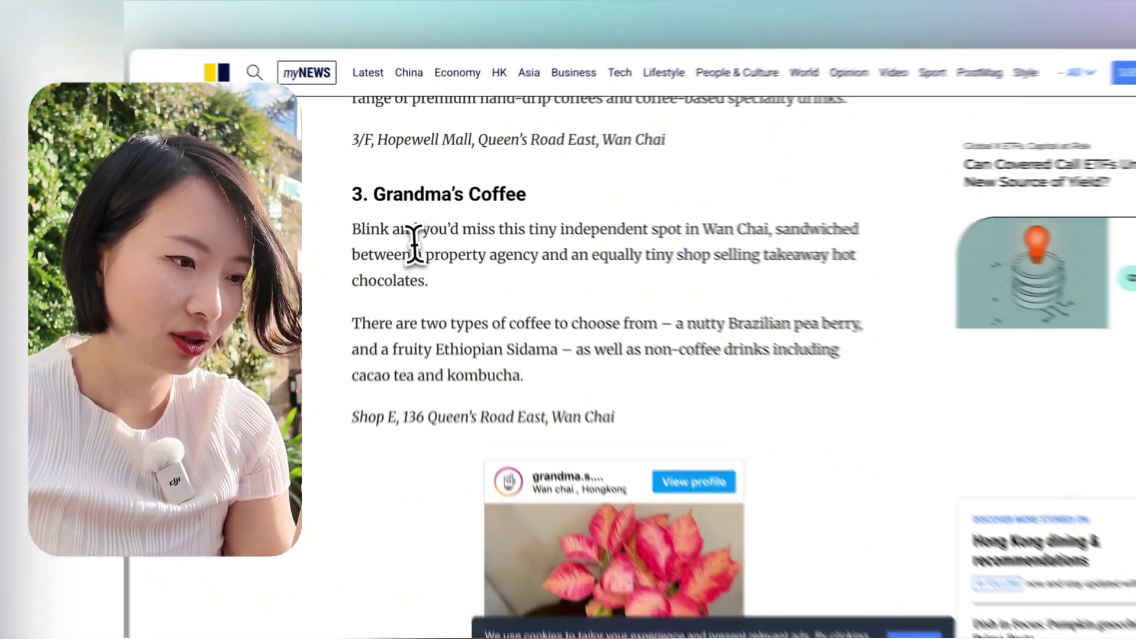
{"action": "left_click_drag", "start_coordinate": [397, 250], "coordinate": [668, 298]}
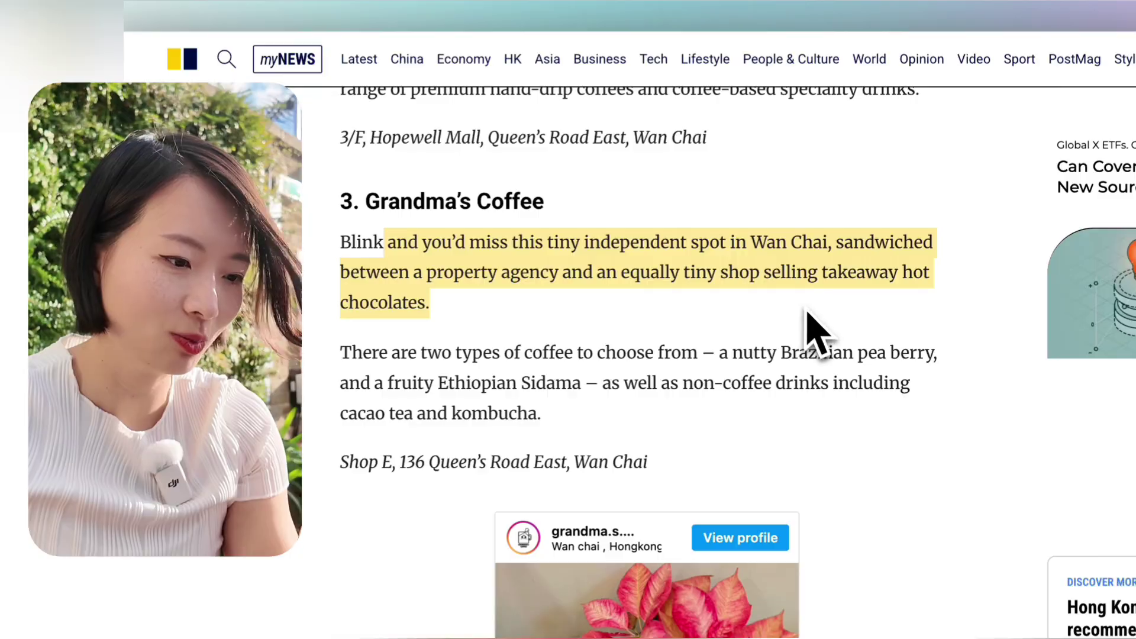
{"action": "scroll", "coordinate": [810, 323], "scroll_direction": "down", "scroll_amount": 4}
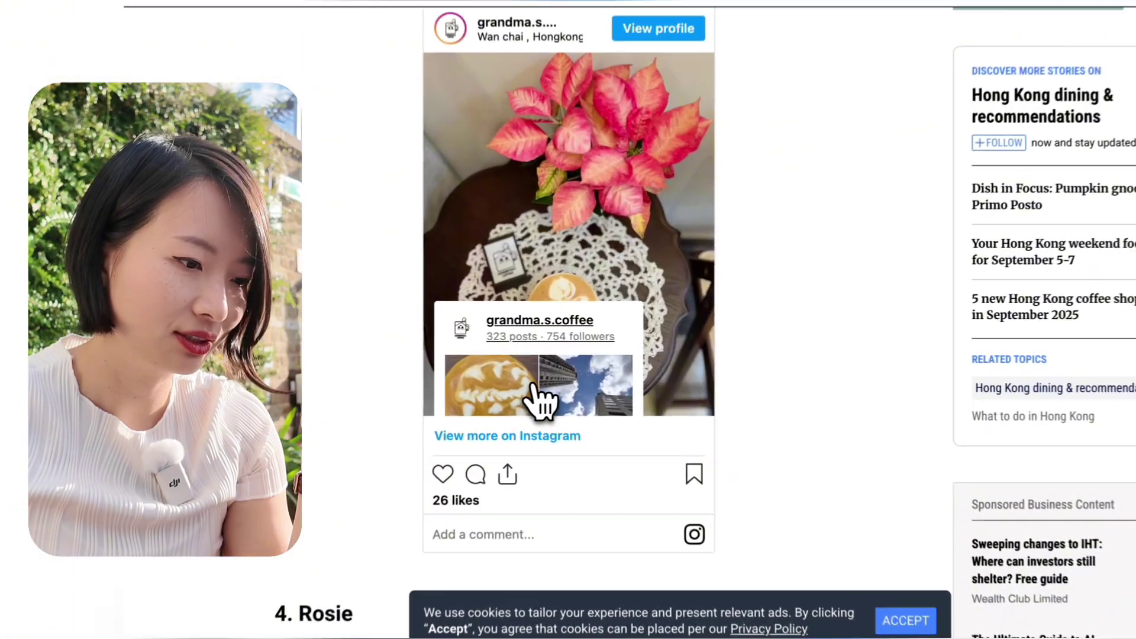
Step: Open the Grandma's Coffee Instagram profile from the article and browse its photo posts
{"action": "left_click", "coordinate": [541, 399]}
{"action": "scroll", "coordinate": [955, 322], "scroll_direction": "down", "scroll_amount": 10}
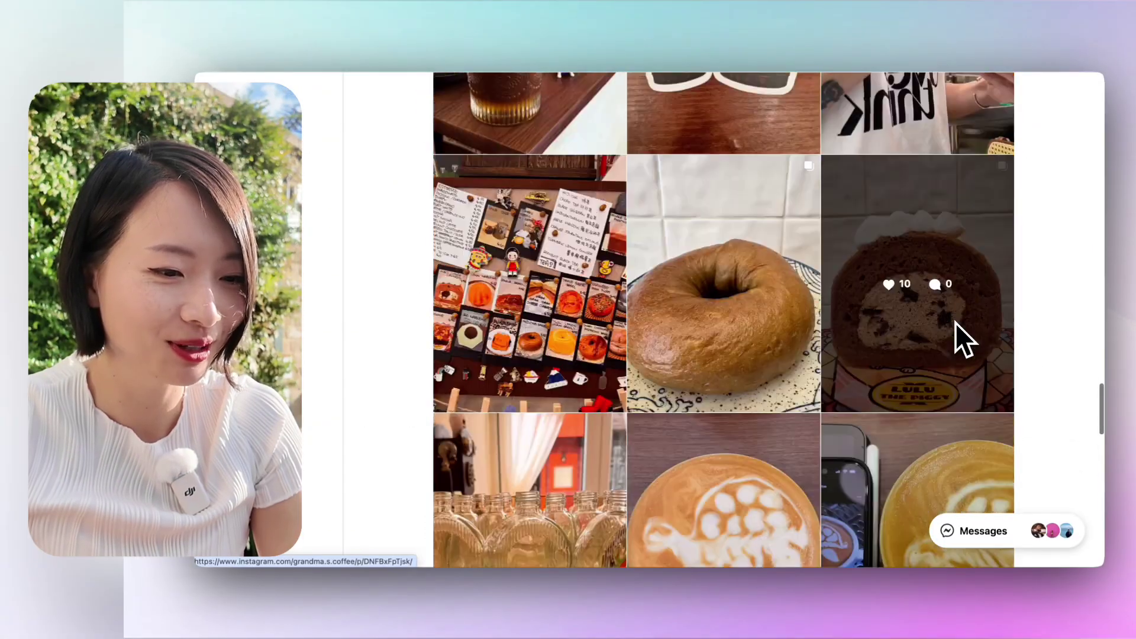
{"action": "scroll", "coordinate": [955, 322], "scroll_direction": "down", "scroll_amount": 6}
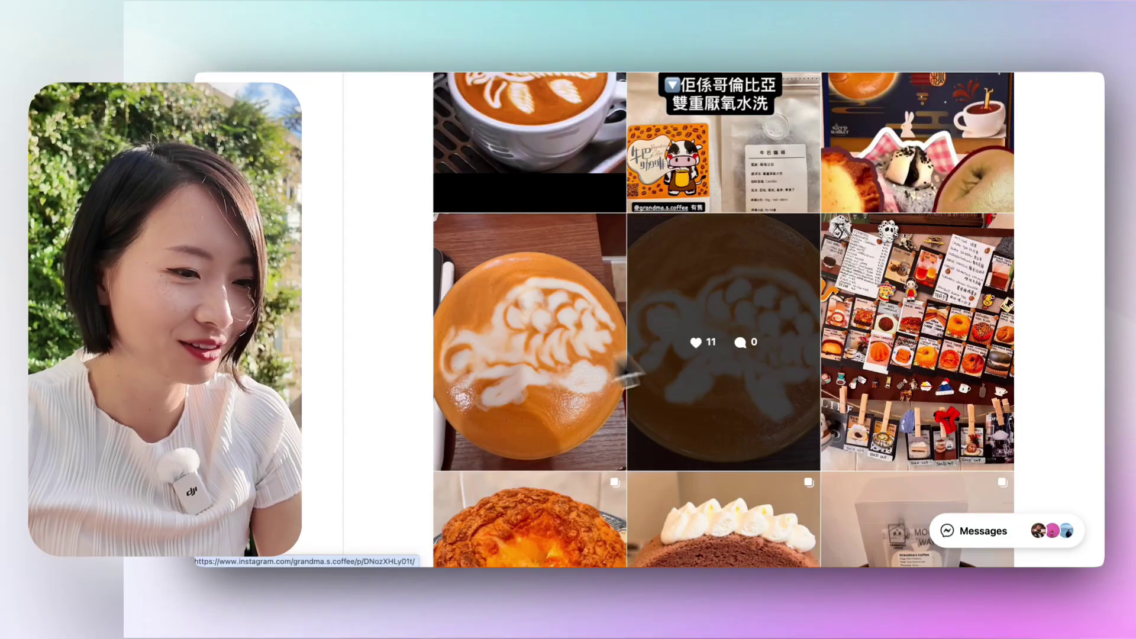
Step: Look through further posts on the Grandma's Coffee Instagram profile
{"action": "scroll", "coordinate": [704, 356], "scroll_direction": "down", "scroll_amount": 10}
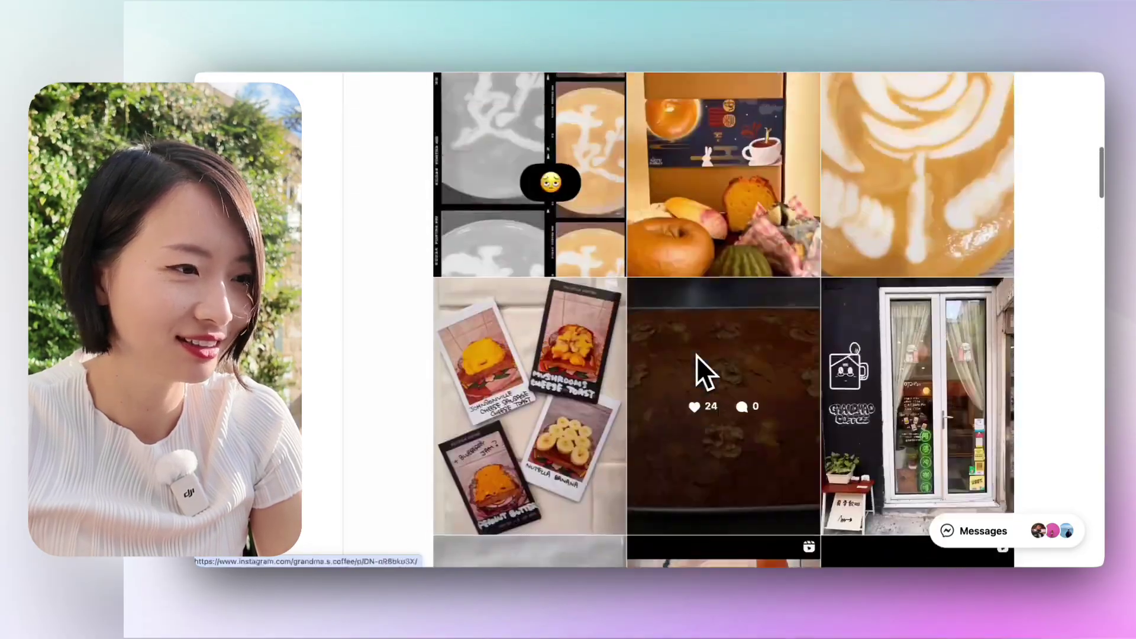
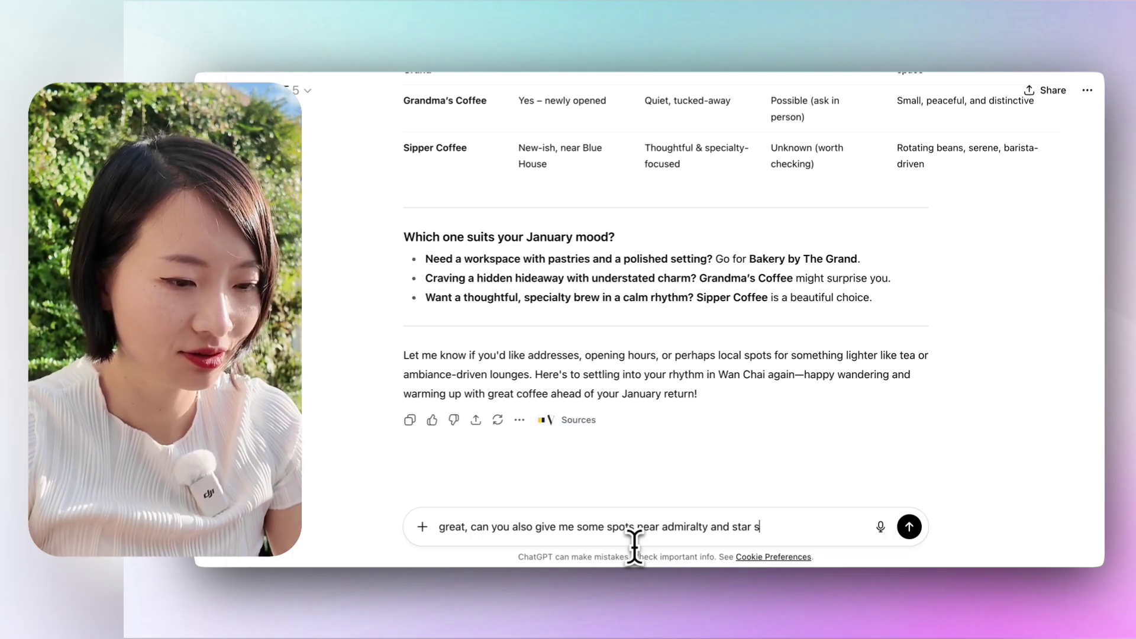
Step: Ask ChatGPT for anything similar to Elephant Ground or Blue Bottle and read its café suggestions through to the closing choices
{"action": "type", "text": "have anything similar to Elephant Ground or"}
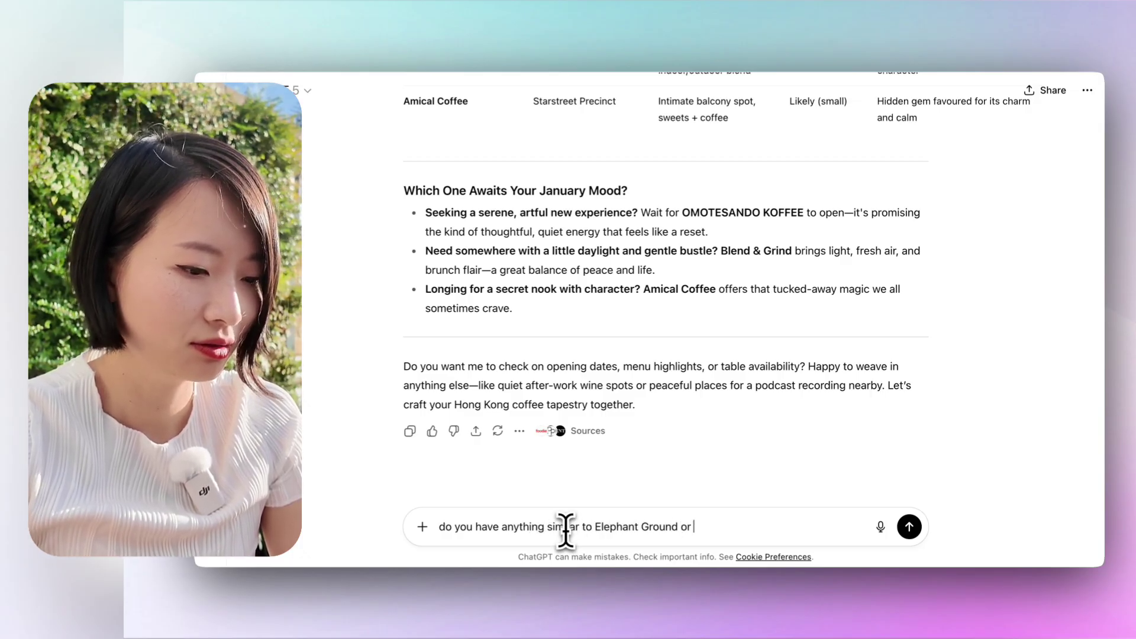
{"action": "type", "text": "Bottle?"}
{"action": "key", "text": "Return"}
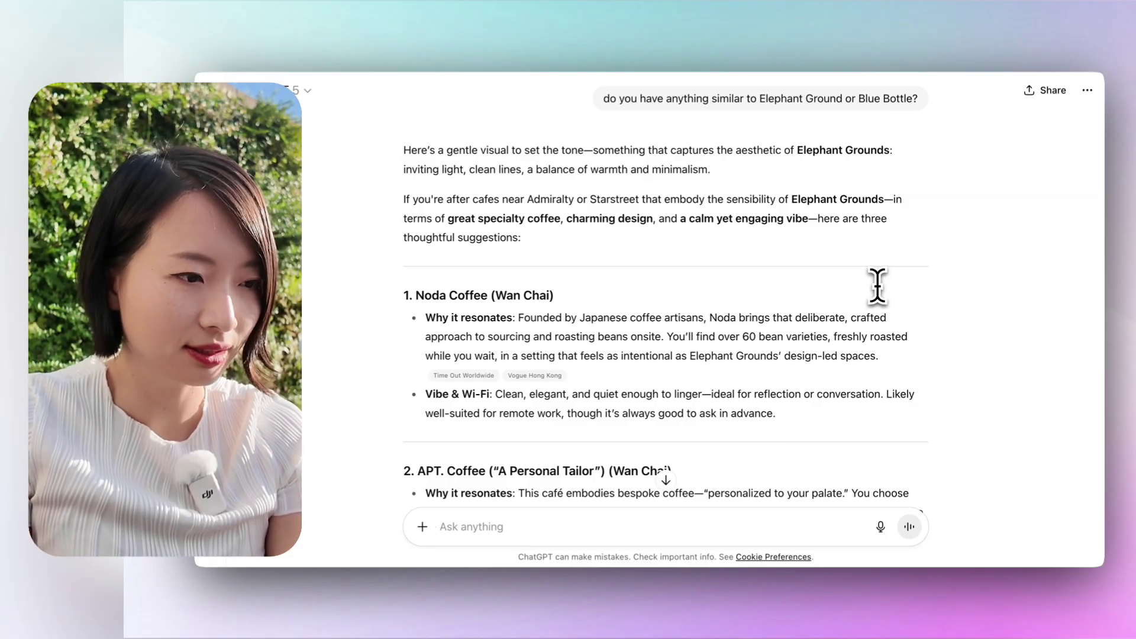
{"action": "scroll", "coordinate": [880, 243], "scroll_direction": "down", "scroll_amount": 10}
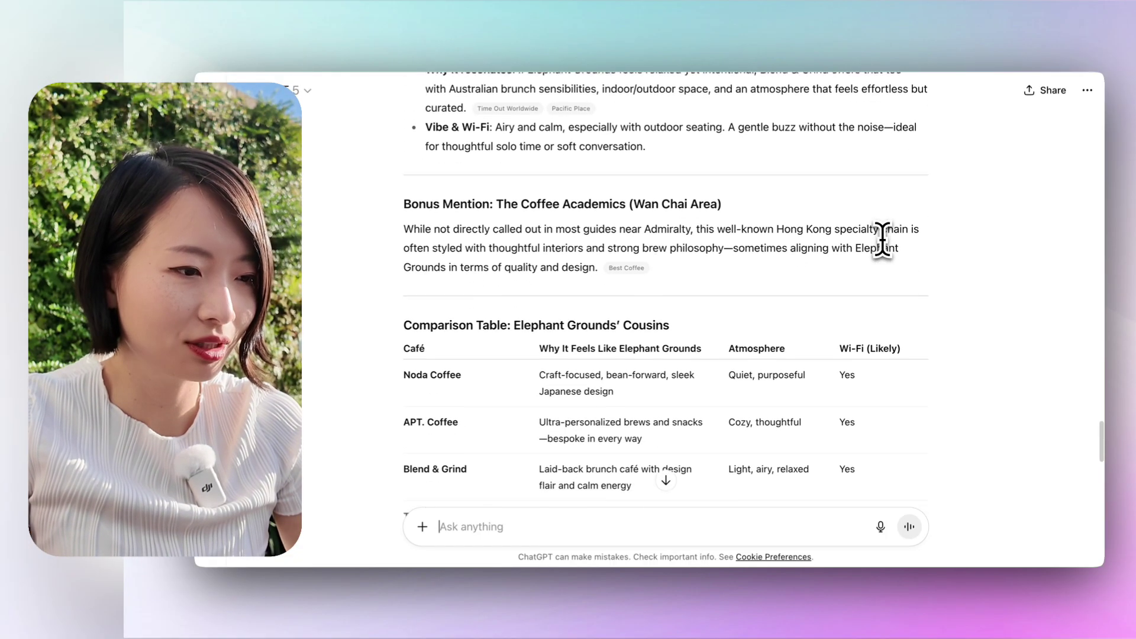
{"action": "scroll", "coordinate": [882, 240], "scroll_direction": "down", "scroll_amount": 5}
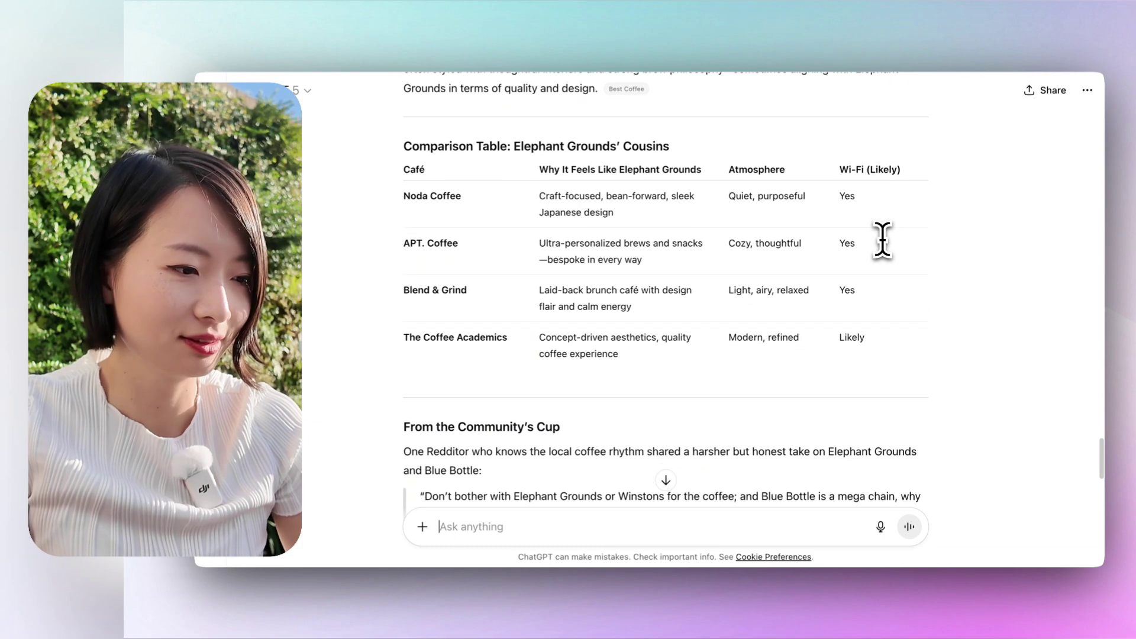
{"action": "scroll", "coordinate": [883, 239], "scroll_direction": "down", "scroll_amount": 5}
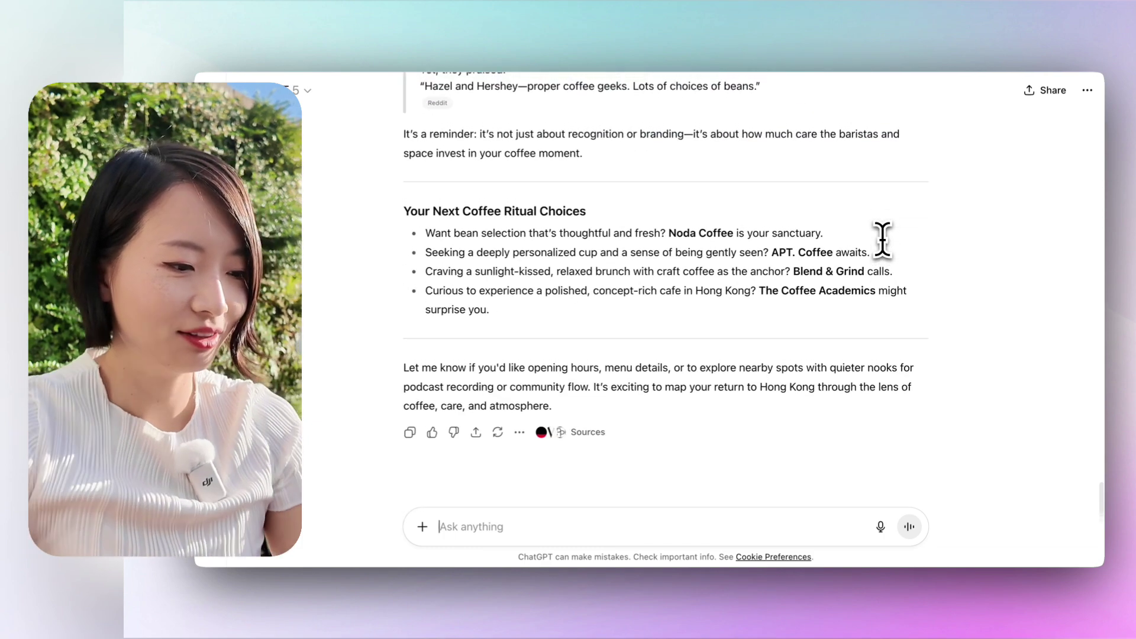
Step: Ask whether there are any new ones at Star Street and read the reply's notes on Blue Bottle, Blend & Grind and Amical Coffee
{"action": "type", "text": "any new ones a tStar street?"}
{"action": "key", "text": "Return"}
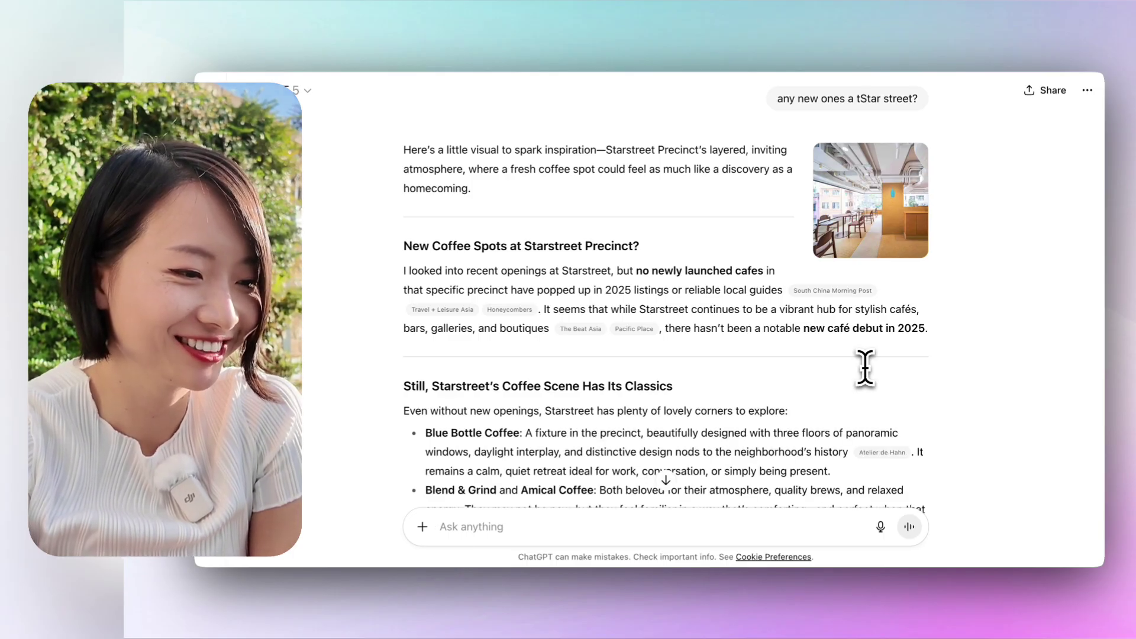
{"action": "scroll", "coordinate": [819, 310], "scroll_direction": "down", "scroll_amount": 2}
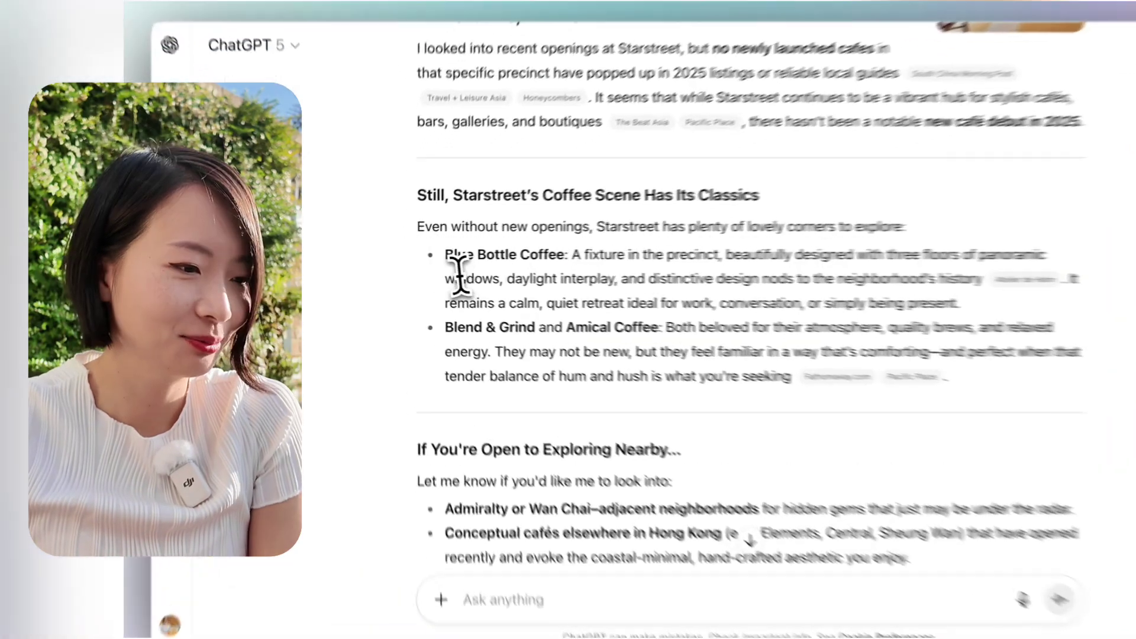
{"action": "left_click_drag", "start_coordinate": [447, 256], "coordinate": [565, 256]}
{"action": "left_click_drag", "start_coordinate": [447, 328], "coordinate": [566, 325]}
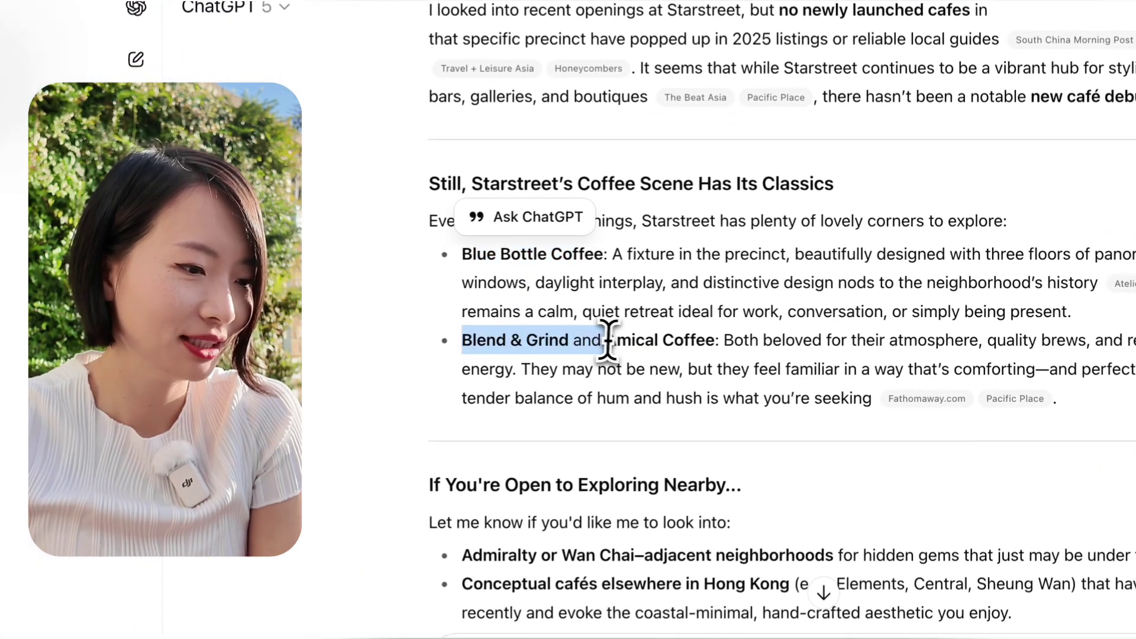
{"action": "left_click", "coordinate": [611, 350]}
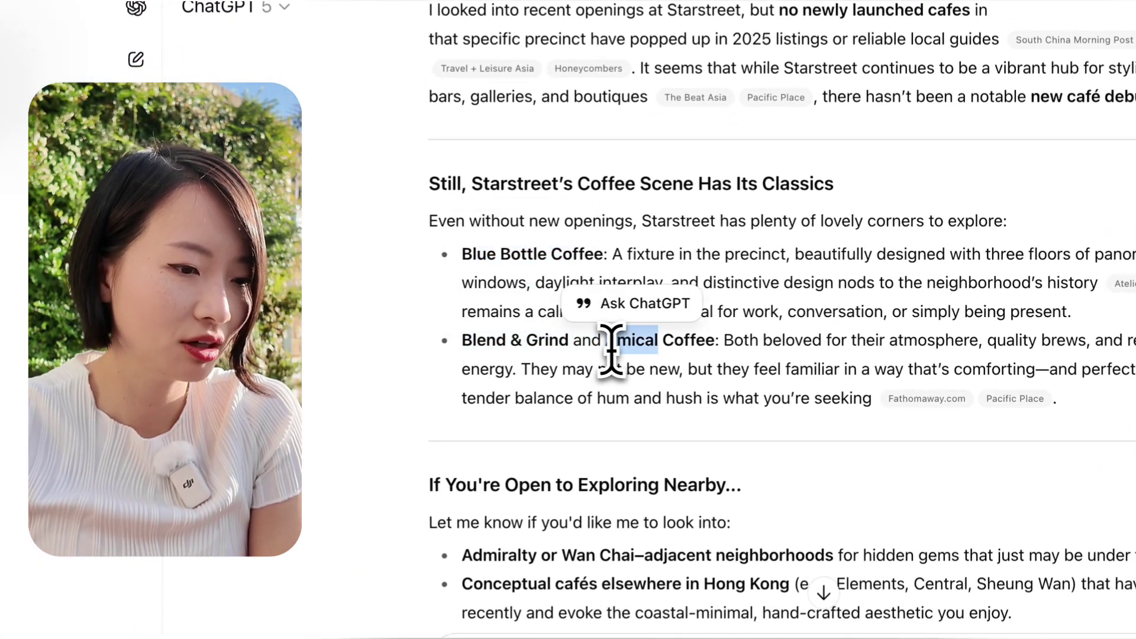
{"action": "scroll", "coordinate": [682, 358], "scroll_direction": "down", "scroll_amount": 2}
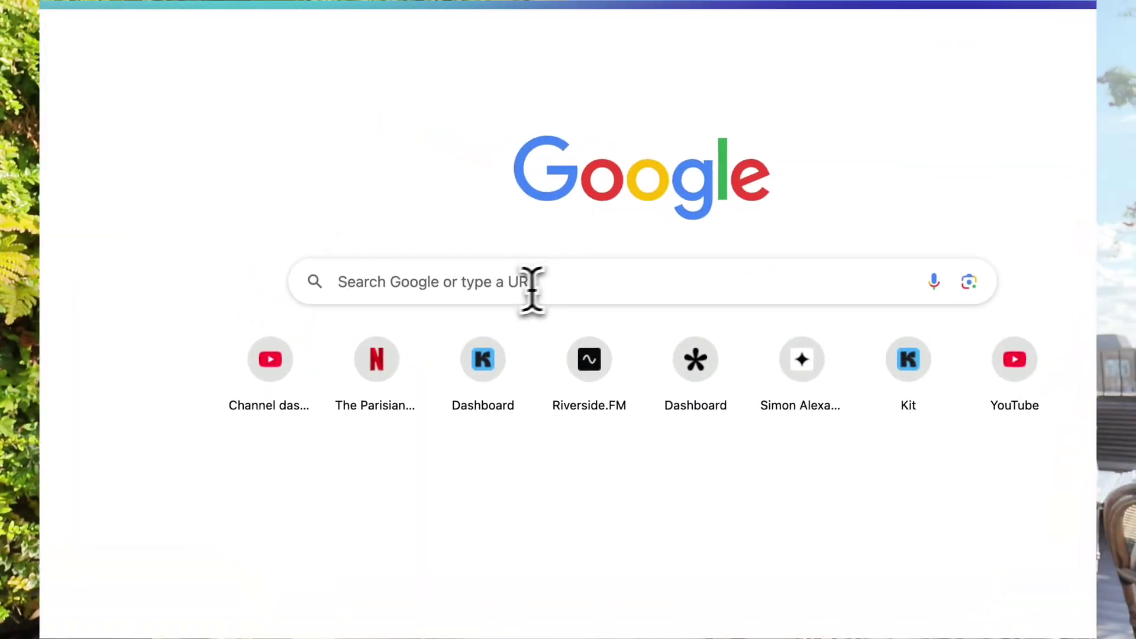
{"action": "left_click", "coordinate": [491, 255]}
{"action": "type", "text": "h"}
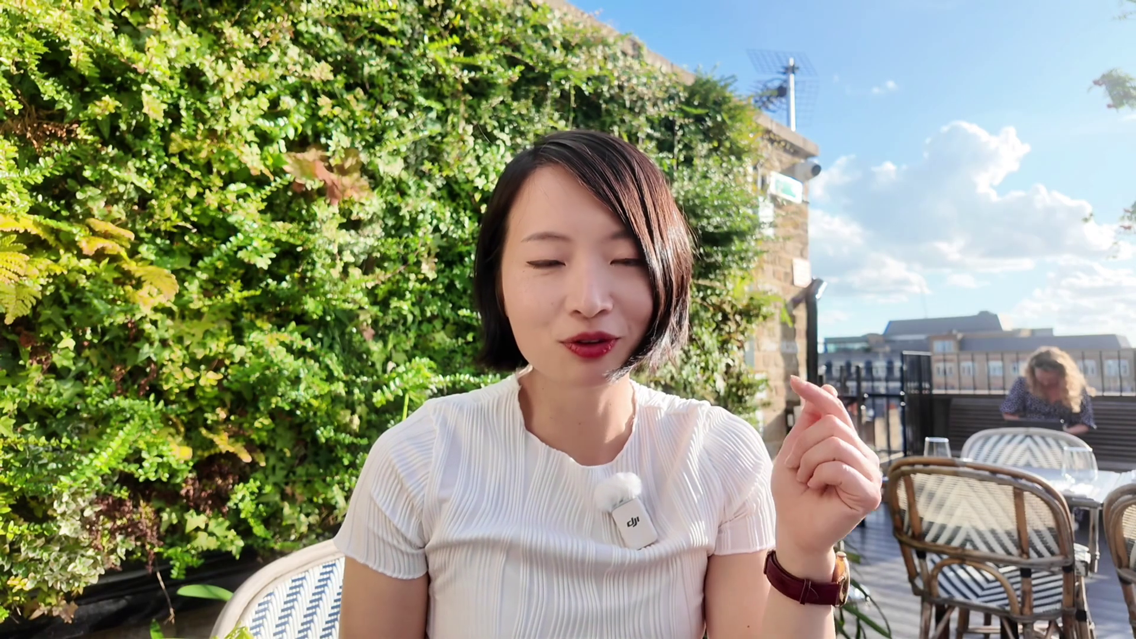
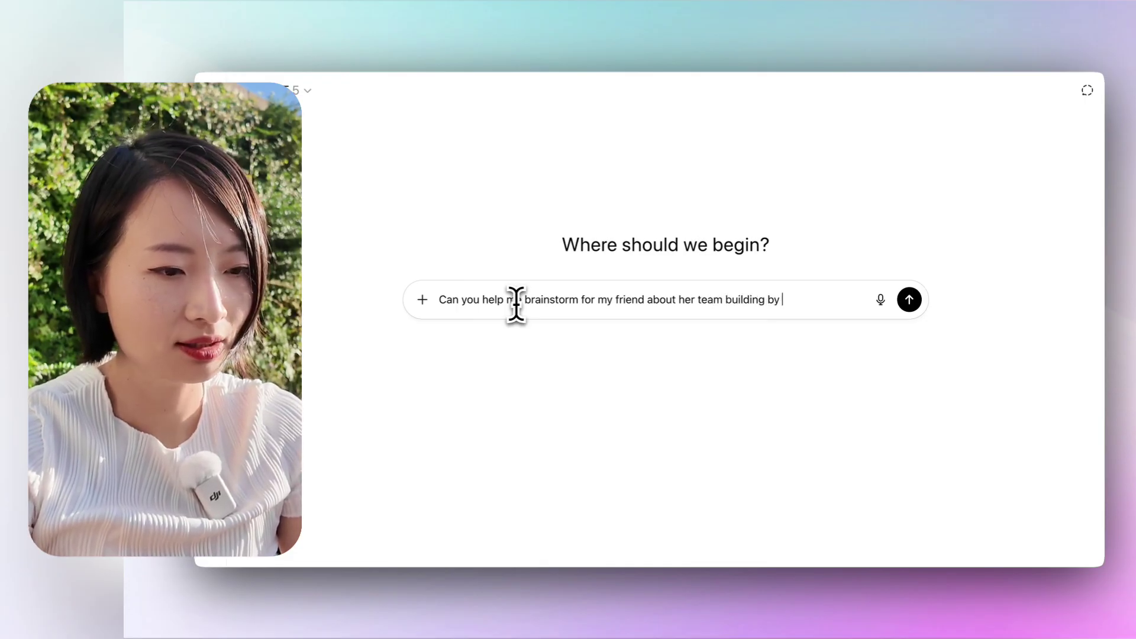
Step: Ask ChatGPT to brainstorm a friend's end-of-September team building in London for a big tech company in Shoreditch, offering context if needed
{"action": "type", "text": "September in London, she works at a big tech company, the office is in Shoreditch, let me know if"}
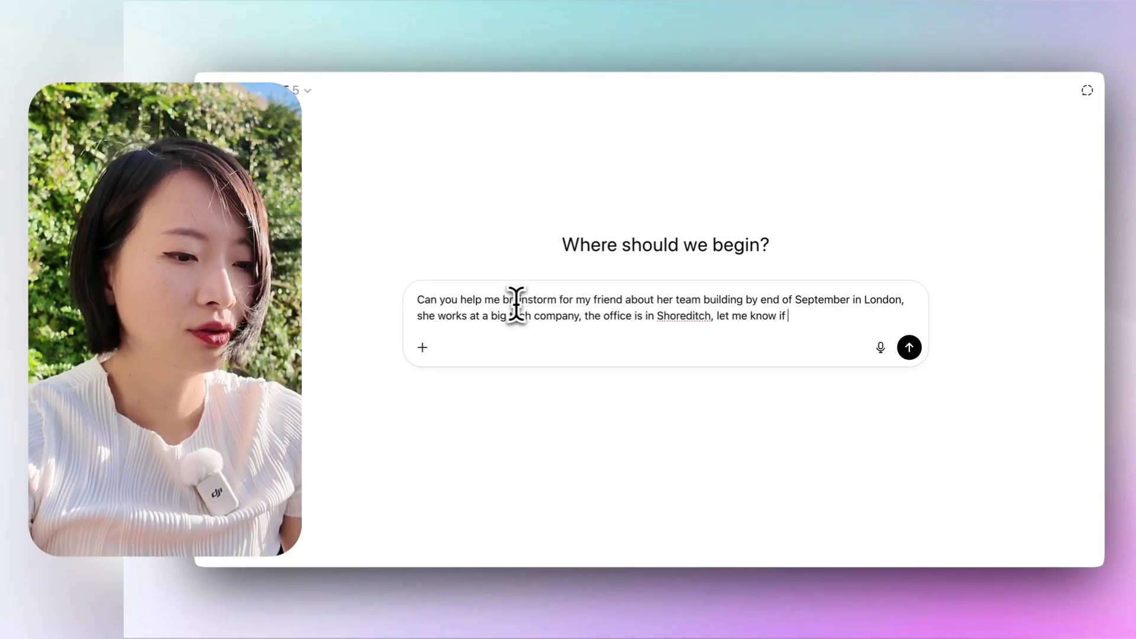
{"action": "type", "text": "ou need context"}
{"action": "key", "text": "Return"}
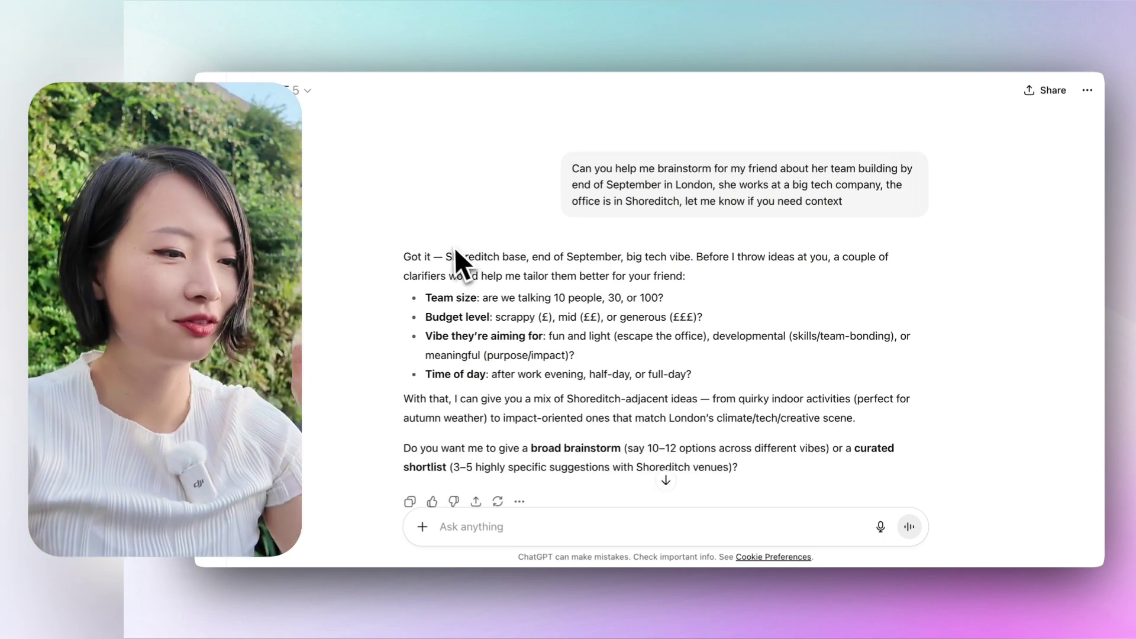
Step: Begin a reply to the clarifying questions, agreeing with "sure" and listing 30 people and a mid budget on separate lines
{"action": "scroll", "coordinate": [419, 375], "scroll_direction": "down", "scroll_amount": 2}
{"action": "type", "text": "sure"}
{"action": "key", "text": "shift+Return"}
{"action": "type", "text": "30 peopl"}
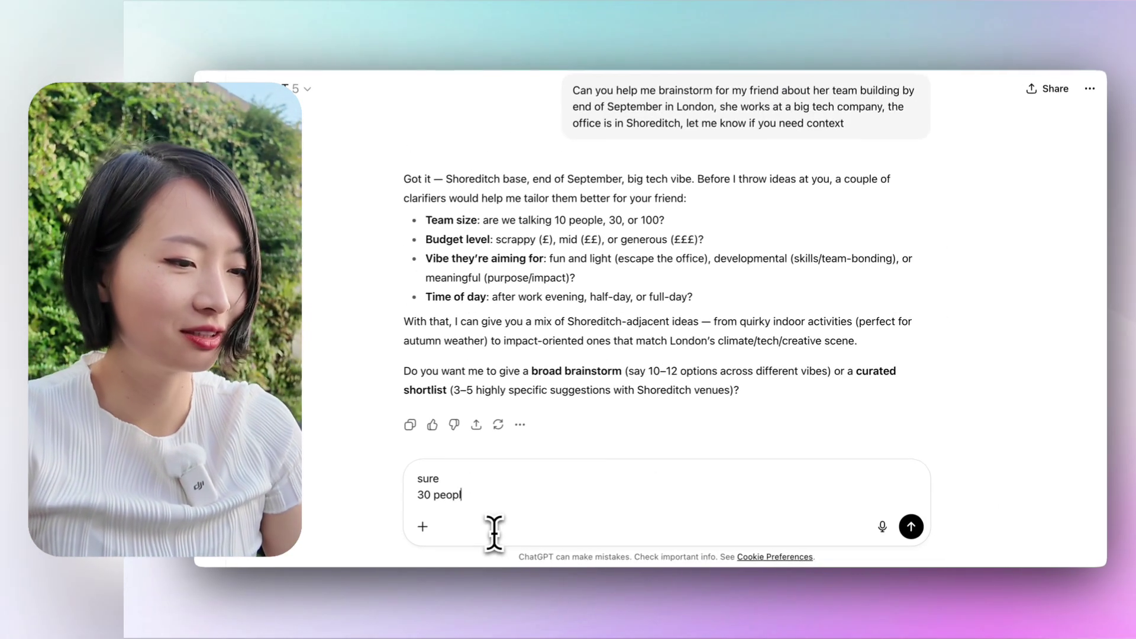
{"action": "type", "text": "e"}
{"action": "key", "text": "shift+Return"}
{"action": "type", "text": "budget "}
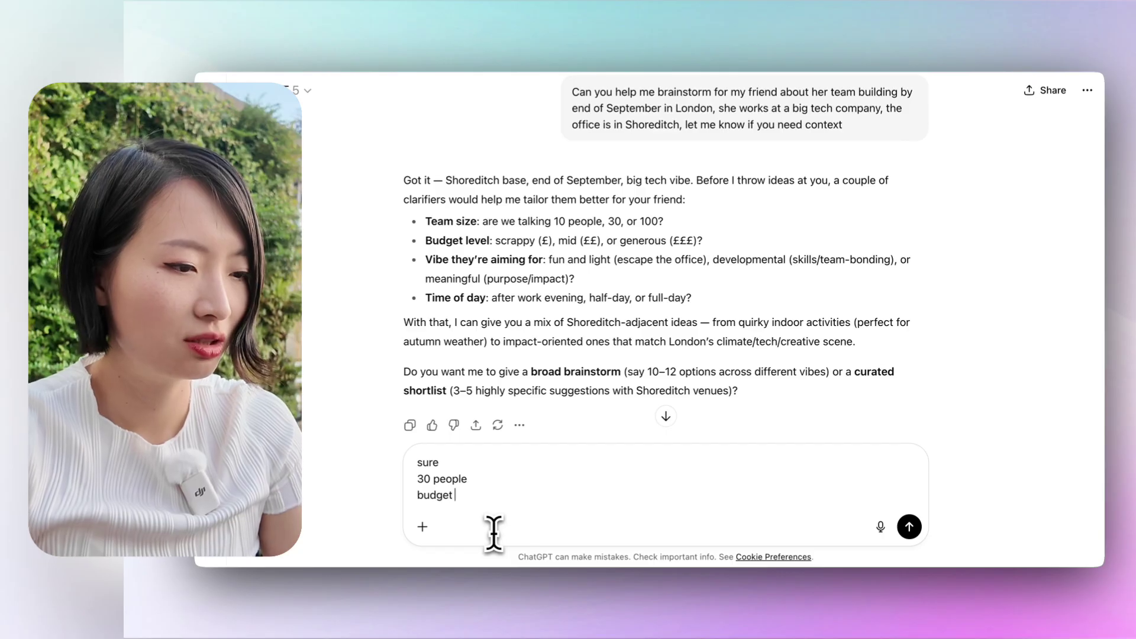
{"action": "type", "text": "mid"}
{"action": "key", "text": "shift+Return"}
Step: Add a developmental and meaningful vibe, a half day in the afternoon and a request for just 3 shortlisted ideas, and send the reply
{"action": "type", "text": "vibe: developmental"}
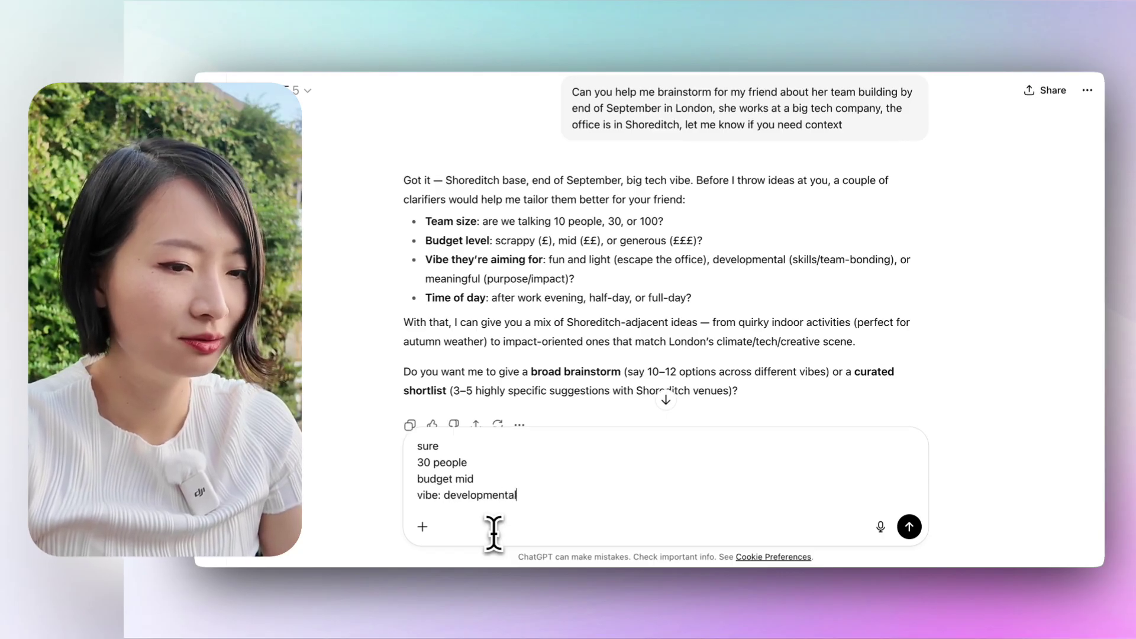
{"action": "type", "text": " and meaningful"}
{"action": "key", "text": "shift+Return"}
{"action": "type", "text": "time of "}
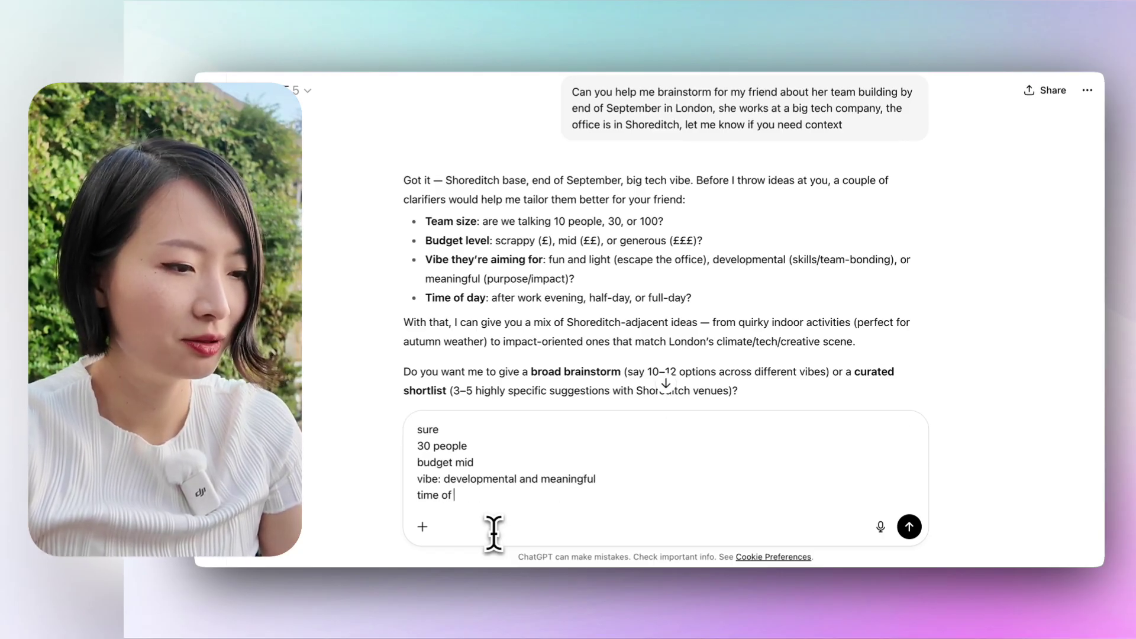
{"action": "type", "text": "the day: half day in the afternoon"}
{"action": "key", "text": "shift+Return"}
{"action": "type", "text": "just 3 shortlist"}
{"action": "key", "text": "Return"}
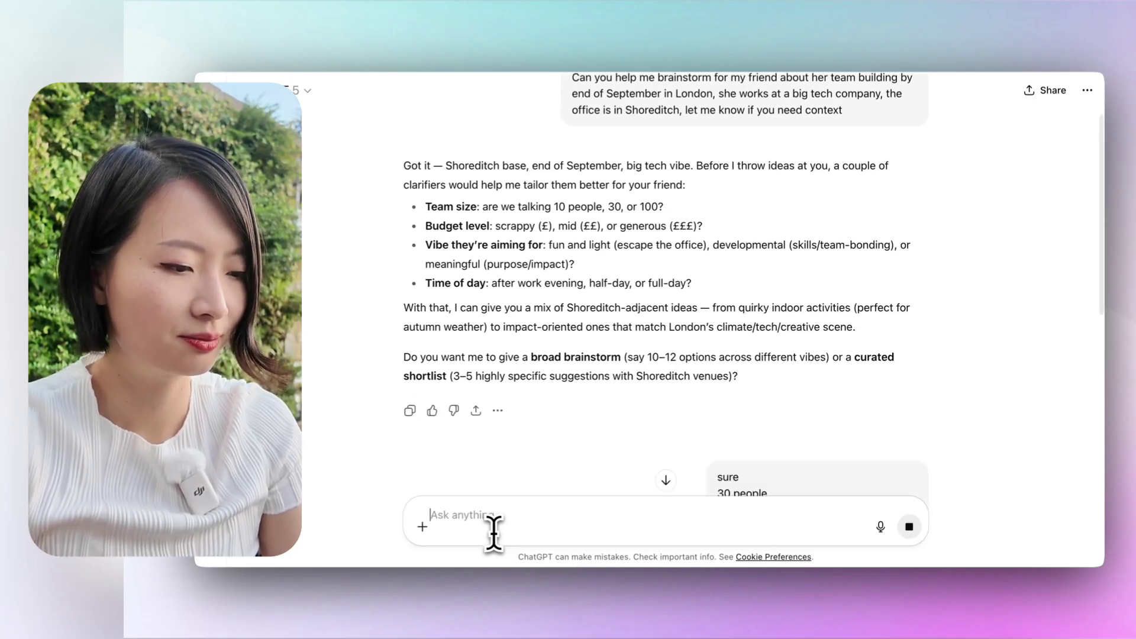
Step: Read the three shortlisted team-building ideas, highlighting the Climate Action Team Challenge and Community Kitchen Cook-Off headings, down to the closing agenda offer
{"action": "scroll", "coordinate": [633, 237], "scroll_direction": "down", "scroll_amount": 2}
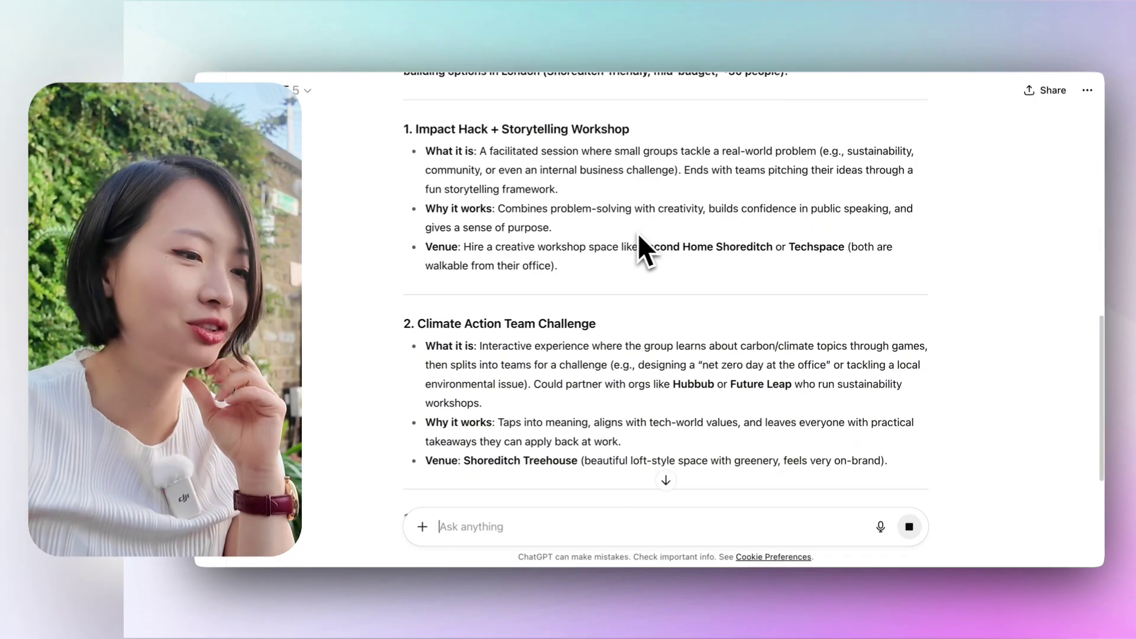
{"action": "scroll", "coordinate": [639, 236], "scroll_direction": "down", "scroll_amount": 2}
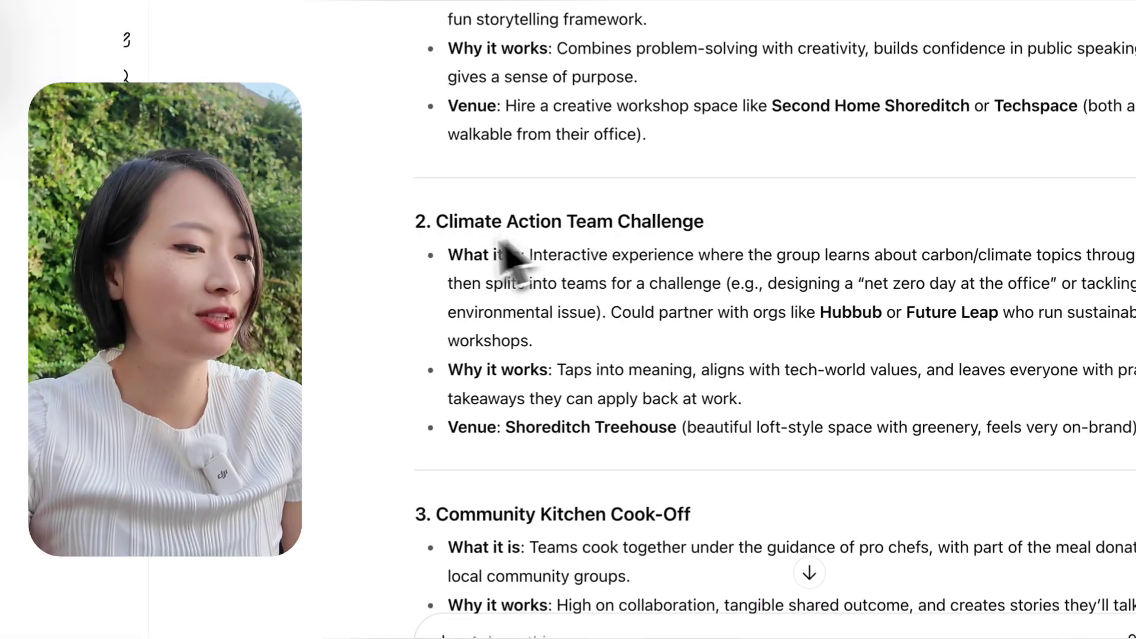
{"action": "left_click_drag", "start_coordinate": [416, 251], "coordinate": [596, 250]}
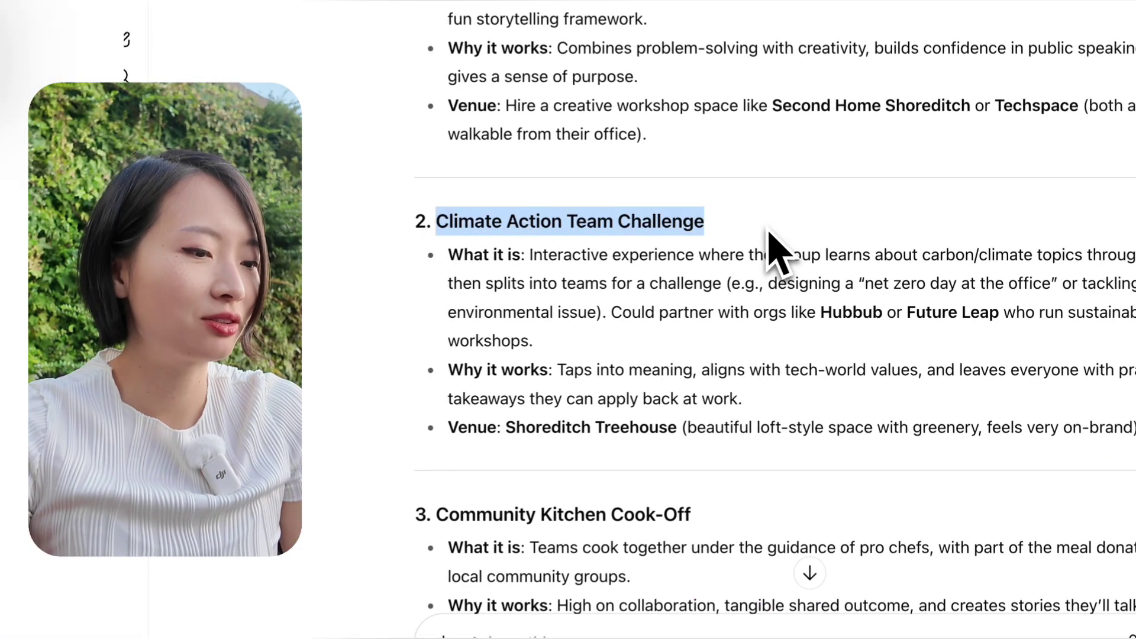
{"action": "left_click", "coordinate": [765, 230]}
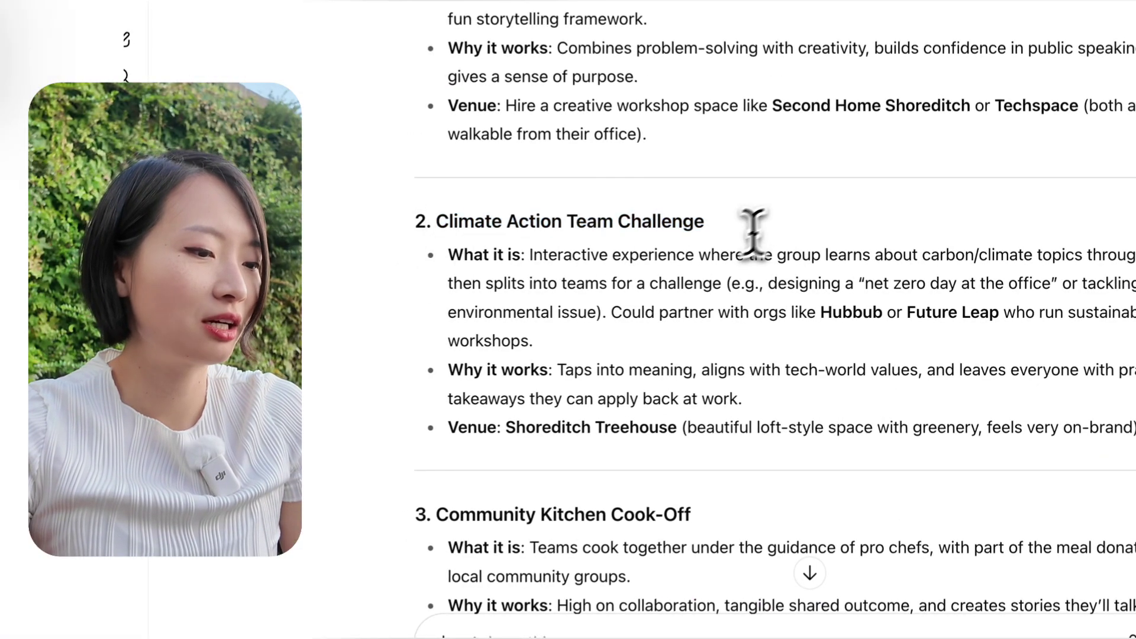
{"action": "scroll", "coordinate": [481, 223], "scroll_direction": "down", "scroll_amount": 2}
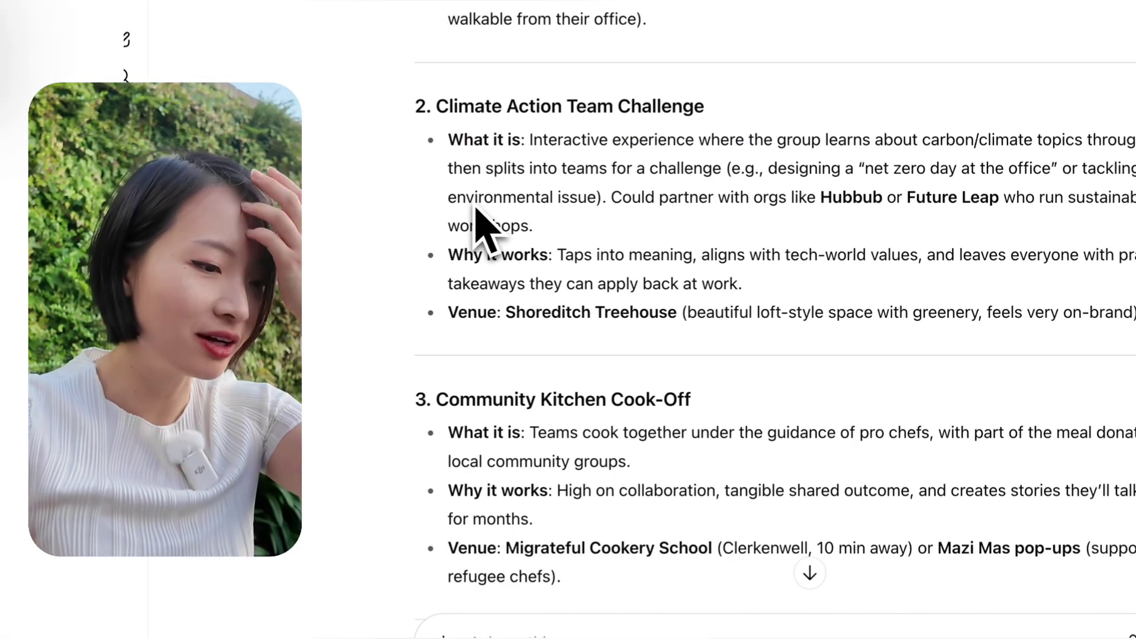
{"action": "left_click_drag", "start_coordinate": [504, 401], "coordinate": [721, 392]}
{"action": "scroll", "coordinate": [721, 392], "scroll_direction": "down", "scroll_amount": 6}
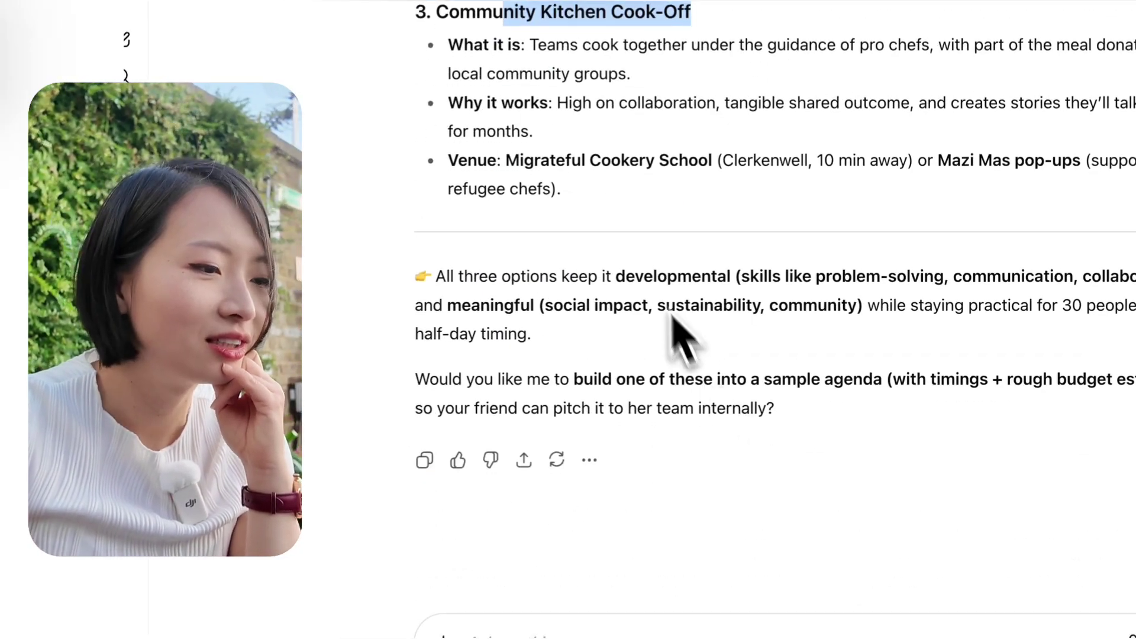
{"action": "left_click_drag", "start_coordinate": [529, 44], "coordinate": [769, 46]}
{"action": "left_click_drag", "start_coordinate": [657, 230], "coordinate": [880, 263]}
{"action": "left_click_drag", "start_coordinate": [786, 209], "coordinate": [777, 204]}
{"action": "left_click", "coordinate": [619, 409]}
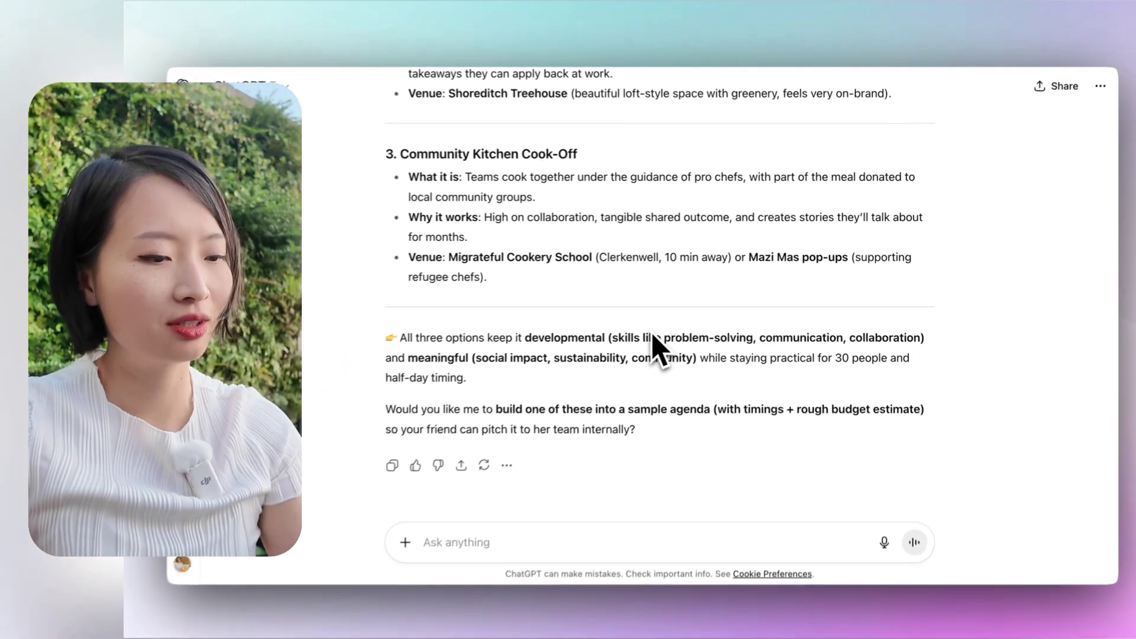
Step: Recheck the three ideas and accept the offer of a sample agenda with timings and rough budget by replying "sure pls do"
{"action": "scroll", "coordinate": [657, 326], "scroll_direction": "up", "scroll_amount": 7}
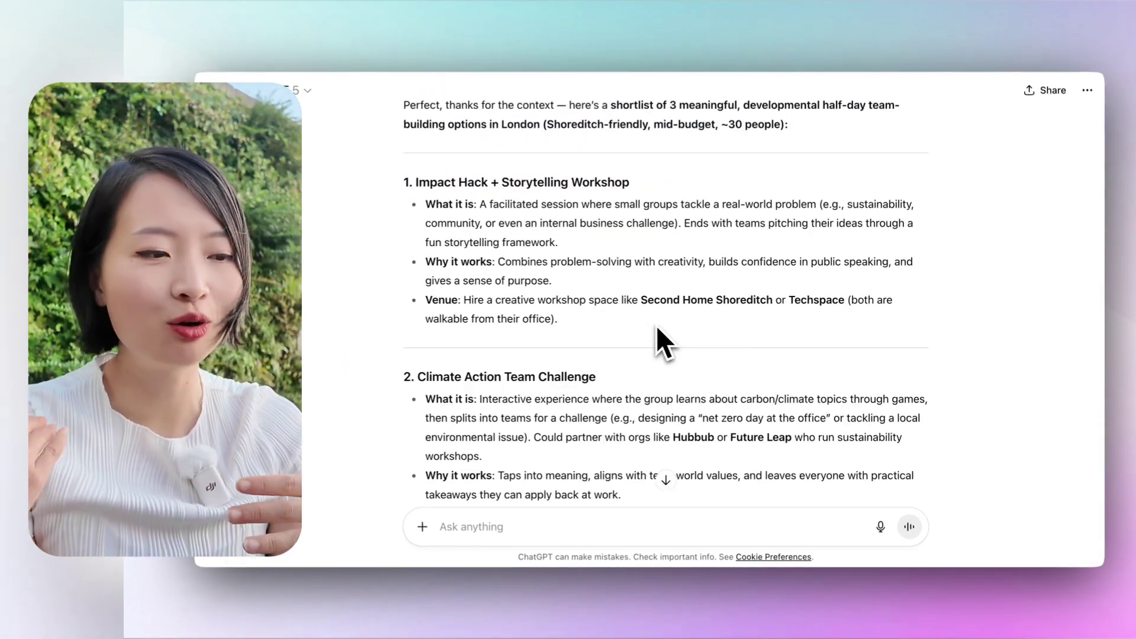
{"action": "scroll", "coordinate": [657, 328], "scroll_direction": "down", "scroll_amount": 1}
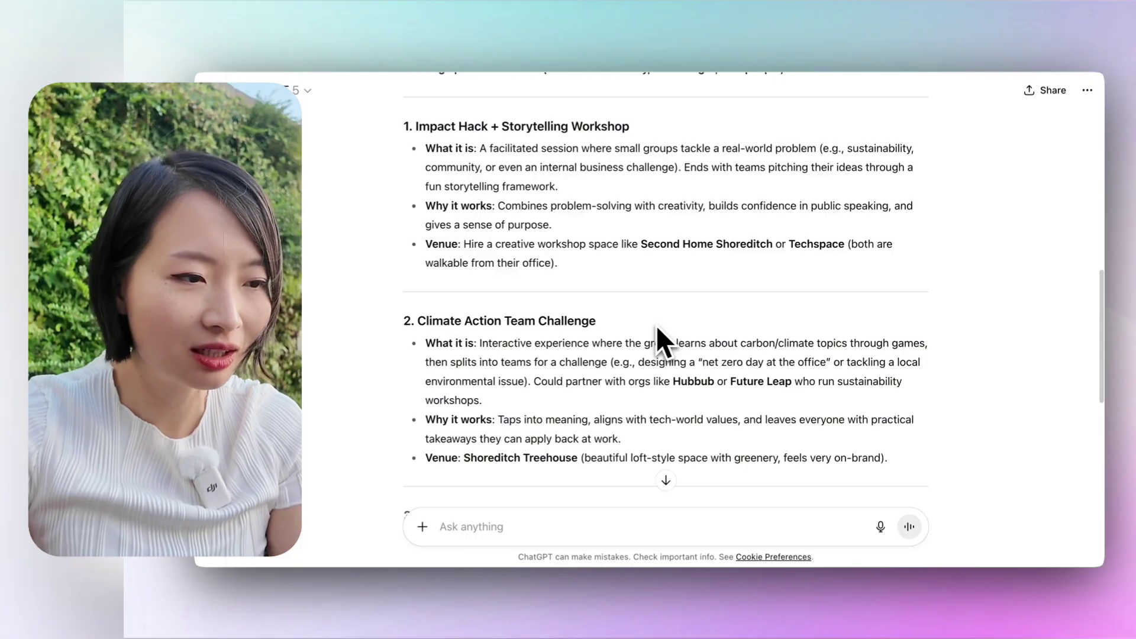
{"action": "scroll", "coordinate": [657, 327], "scroll_direction": "down", "scroll_amount": 1}
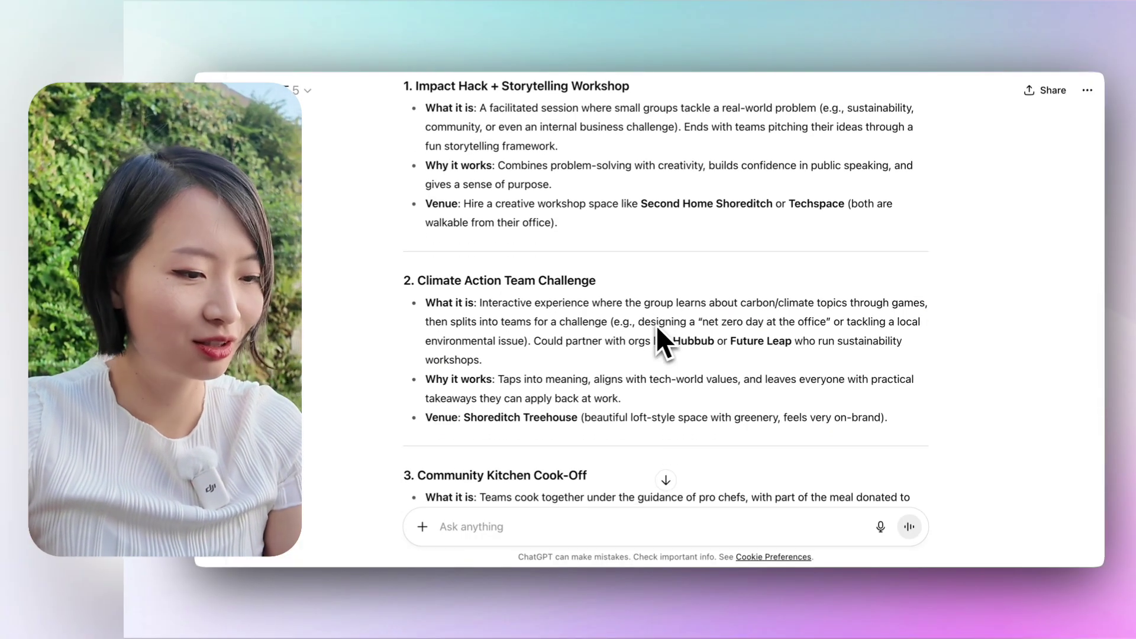
{"action": "scroll", "coordinate": [657, 327], "scroll_direction": "down", "scroll_amount": 1}
{"action": "scroll", "coordinate": [656, 325], "scroll_direction": "down", "scroll_amount": 5}
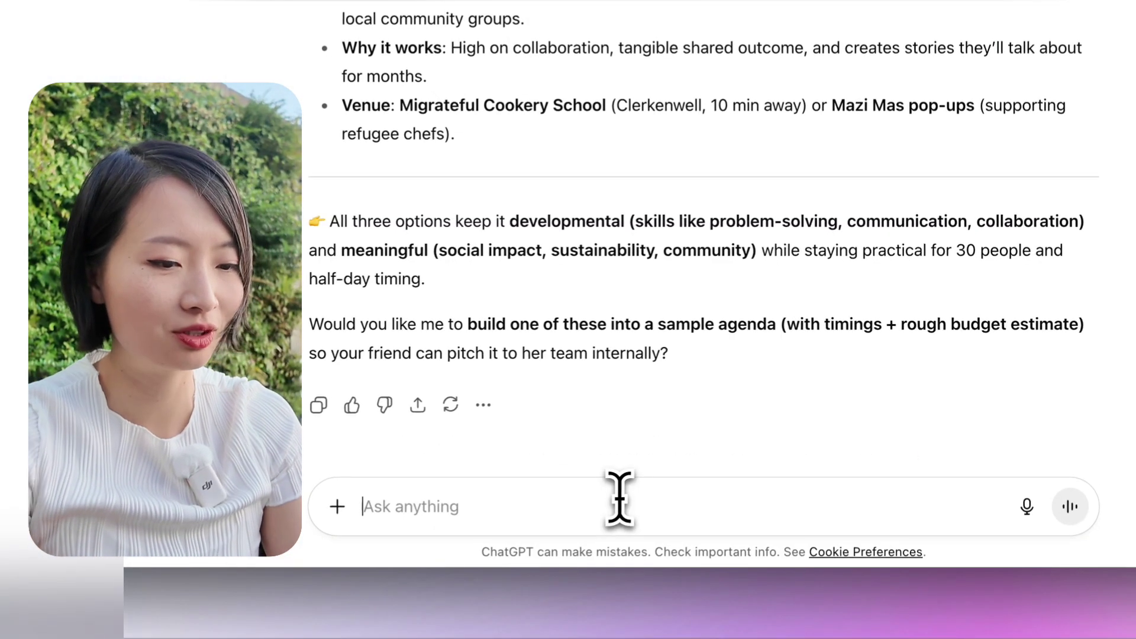
{"action": "type", "text": "sure pls "}
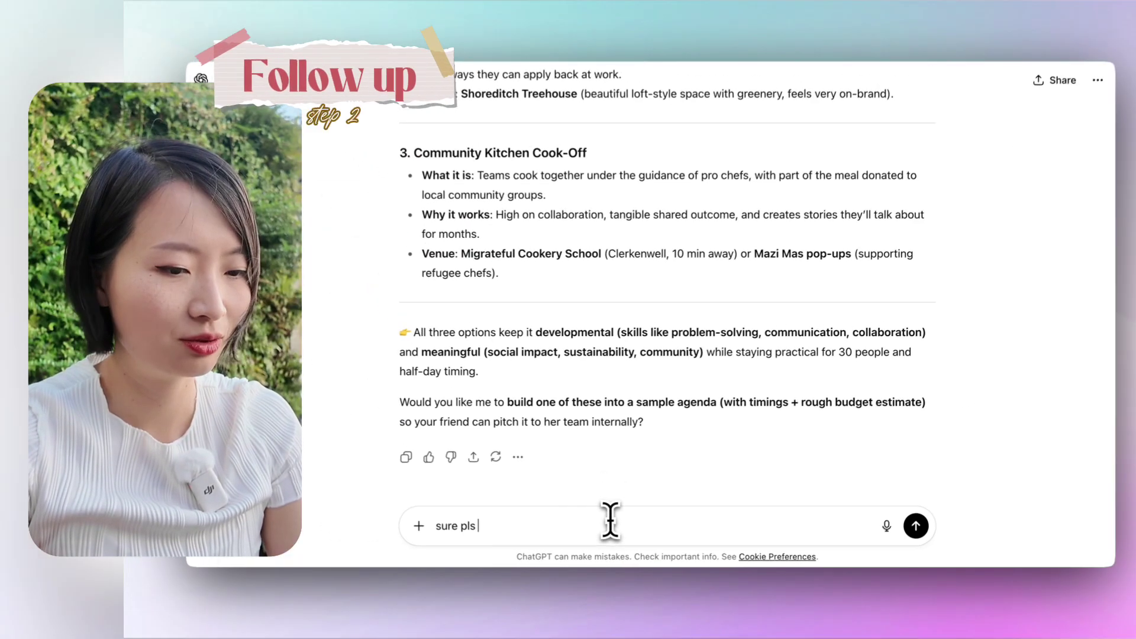
{"action": "type", "text": "do"}
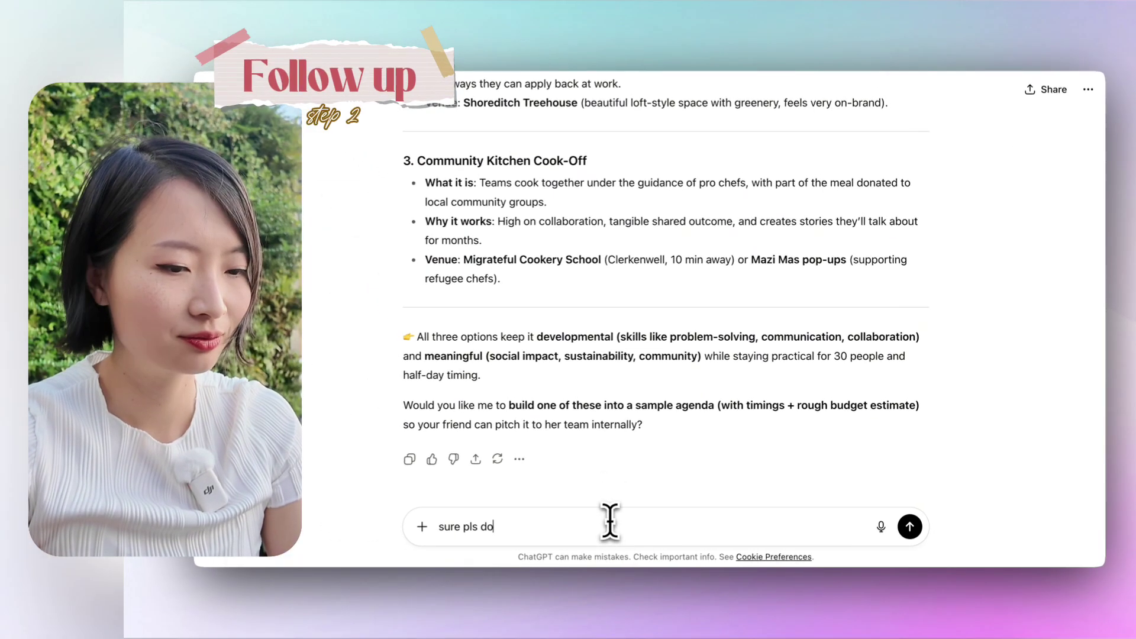
{"action": "key", "text": "Return"}
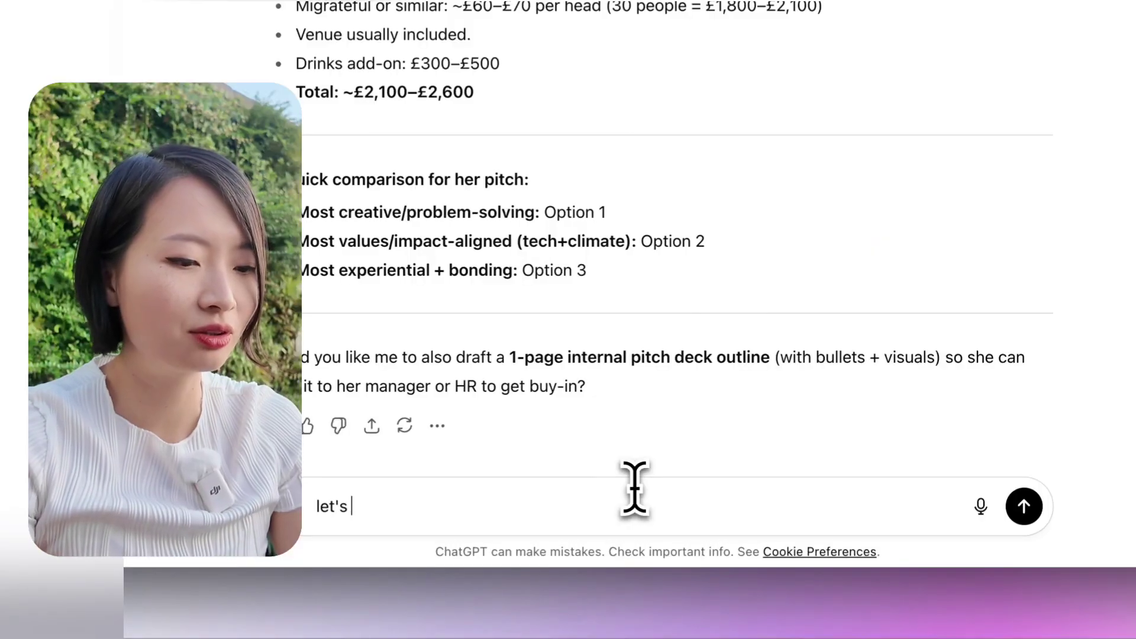
Step: Reply "let's go with the option 3" and review the Community Kitchen Cook-Off proposal, highlighting its title and budget details
{"action": "type", "text": "go with the option 3"}
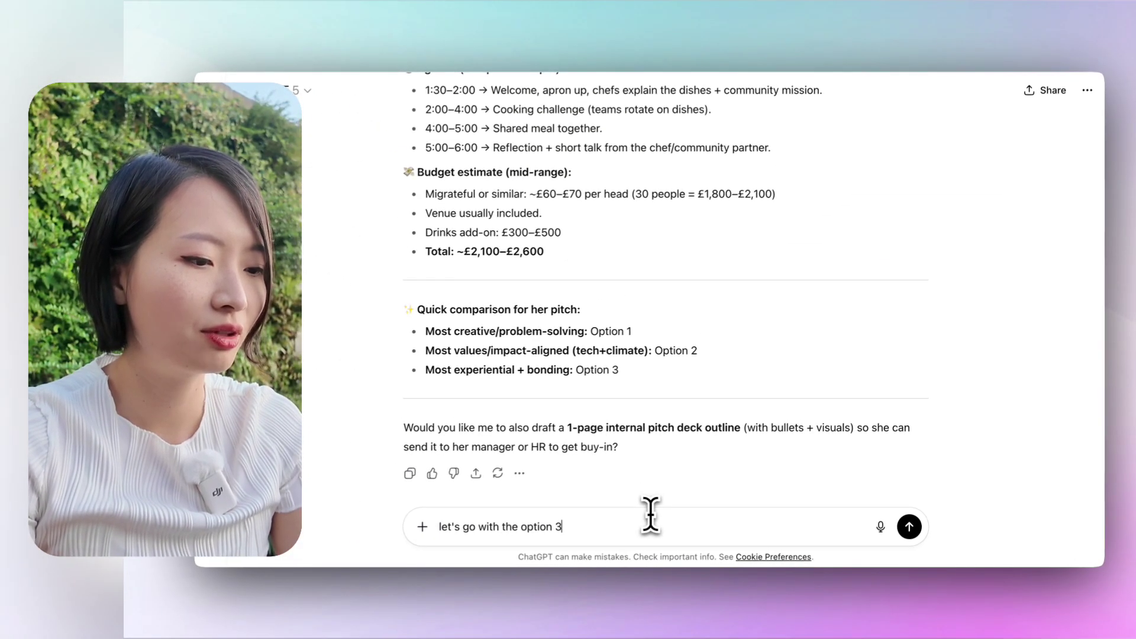
{"action": "key", "text": "Return"}
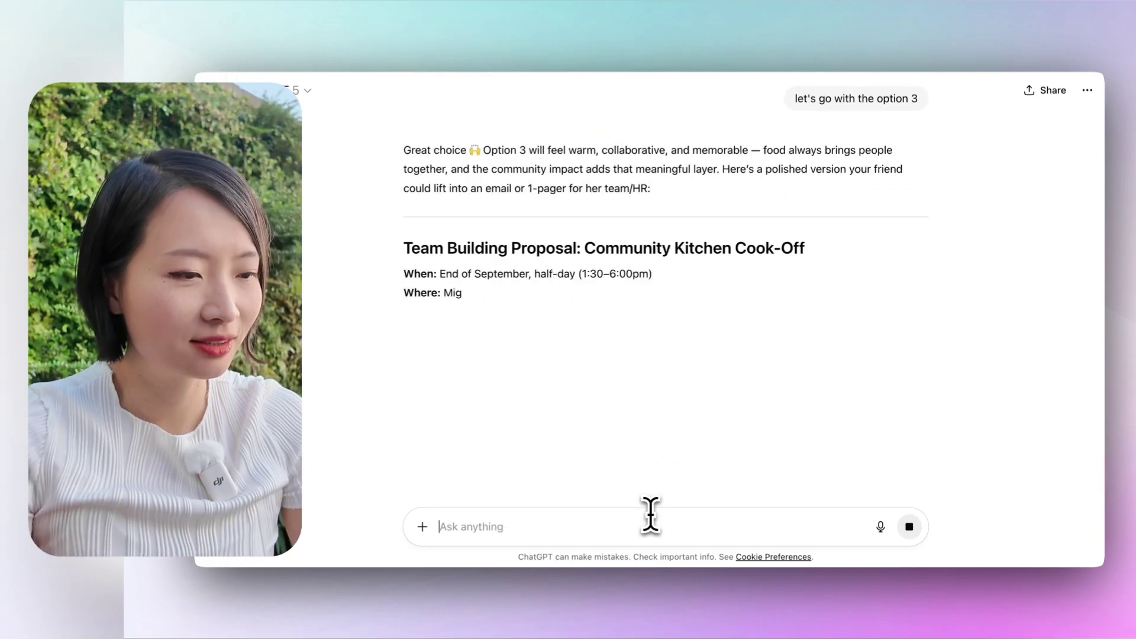
{"action": "left_click_drag", "start_coordinate": [583, 248], "coordinate": [405, 248]}
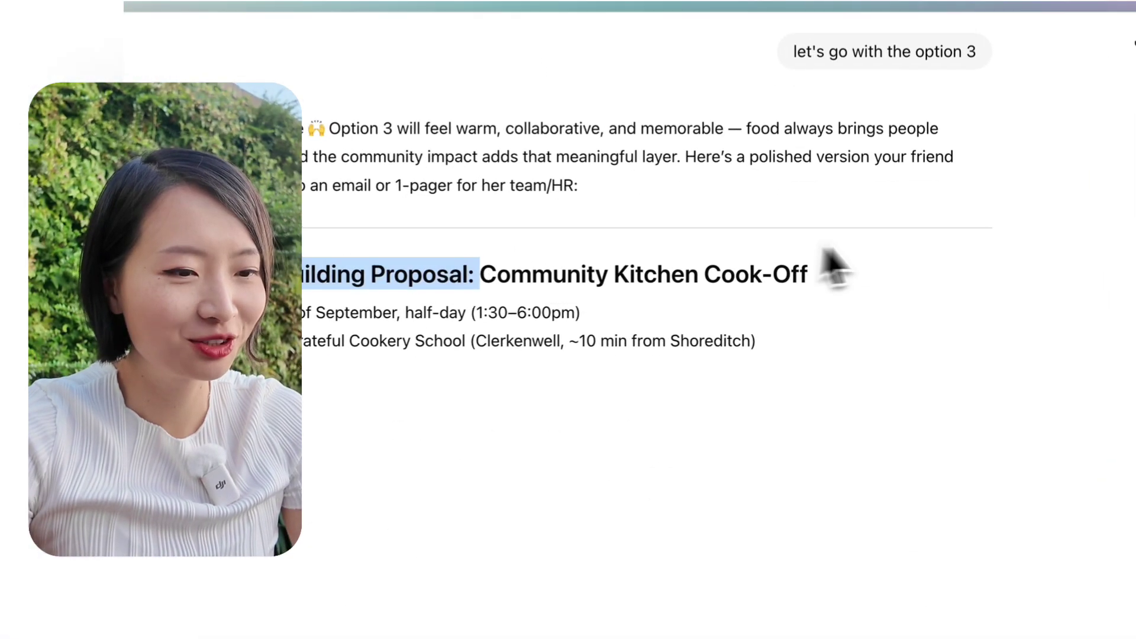
{"action": "left_click_drag", "start_coordinate": [834, 269], "coordinate": [876, 312]}
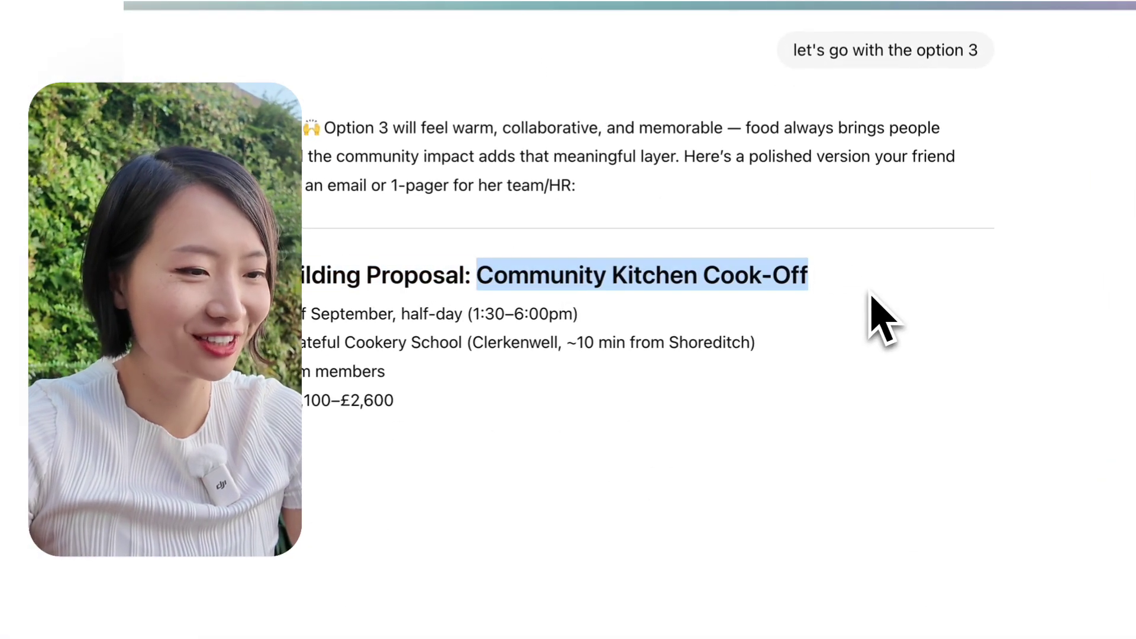
{"action": "left_click", "coordinate": [824, 330]}
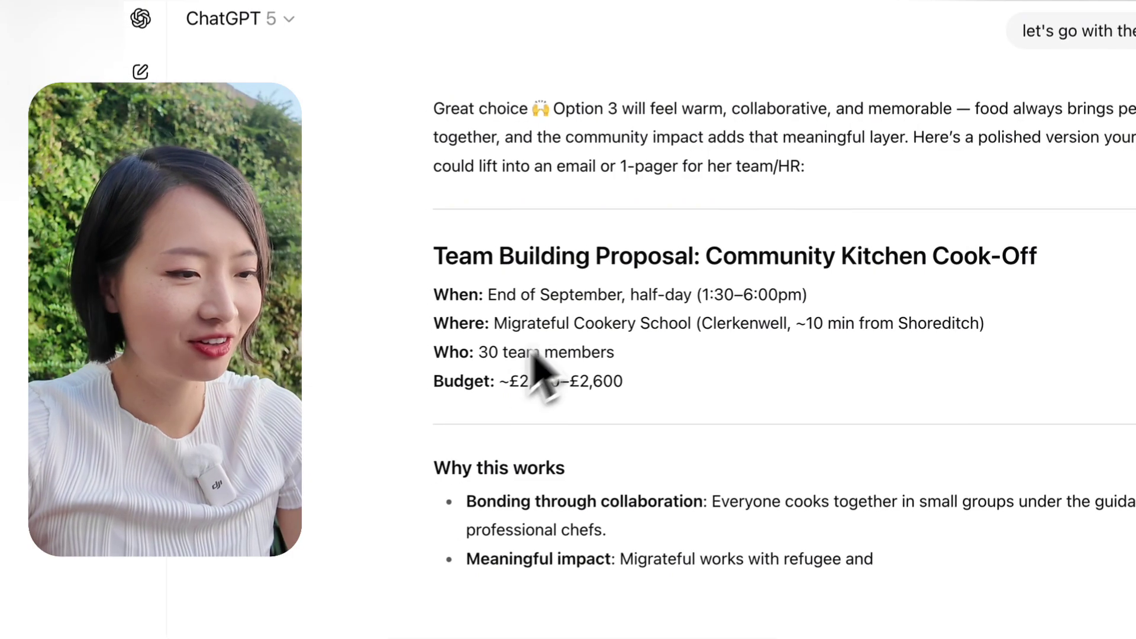
{"action": "left_click_drag", "start_coordinate": [308, 391], "coordinate": [606, 398]}
{"action": "scroll", "coordinate": [604, 370], "scroll_direction": "down", "scroll_amount": 5}
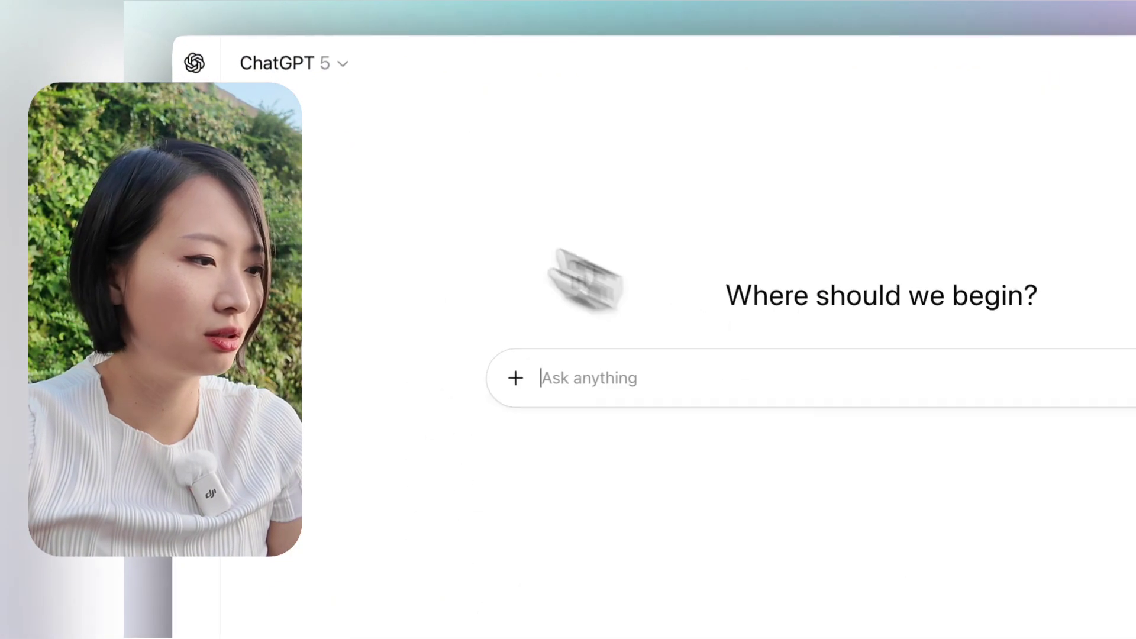
Step: In a new chat, send the opening question "Hey for my comedy night you know right?"
{"action": "type", "text": "Hello, my comed"}
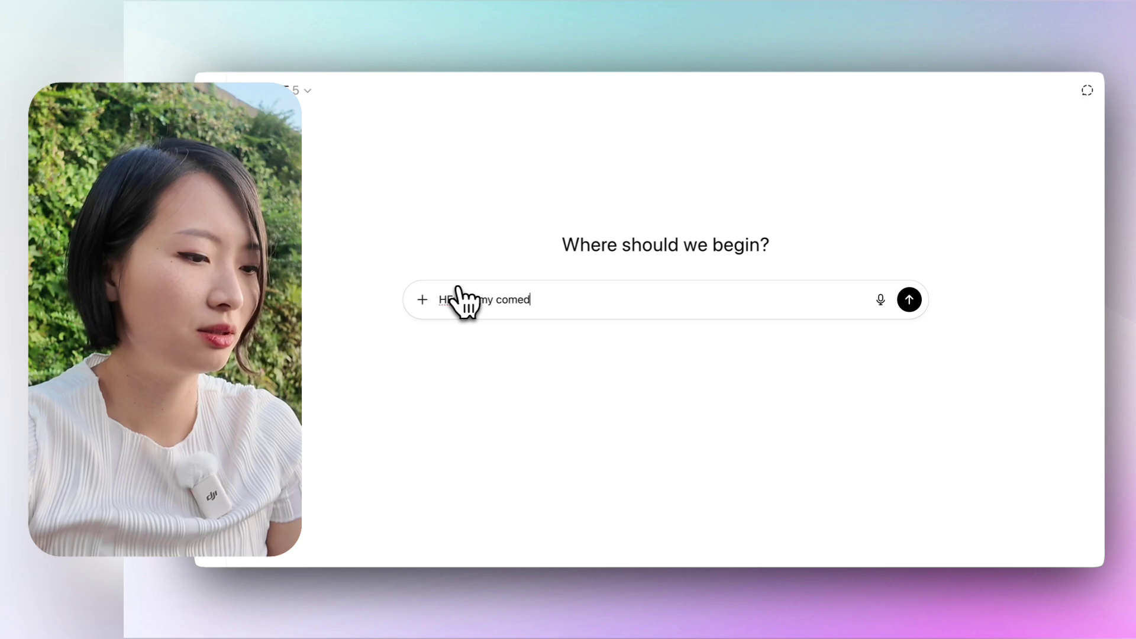
{"action": "type", "text": "y night you know"}
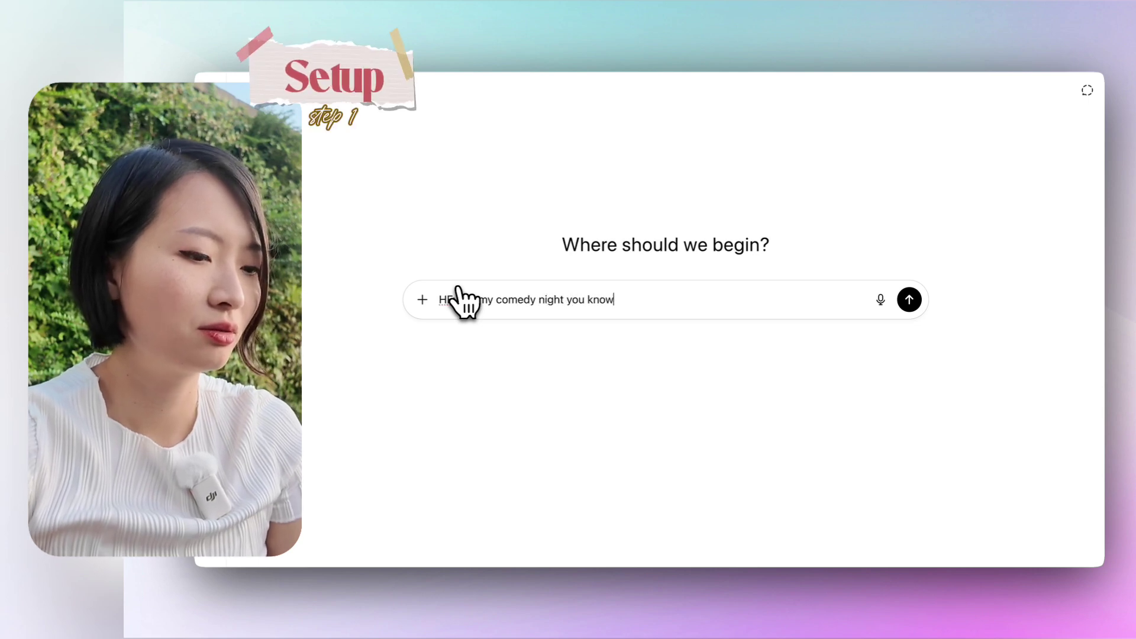
{"action": "type", "text": " right?"}
{"action": "key", "text": "Return"}
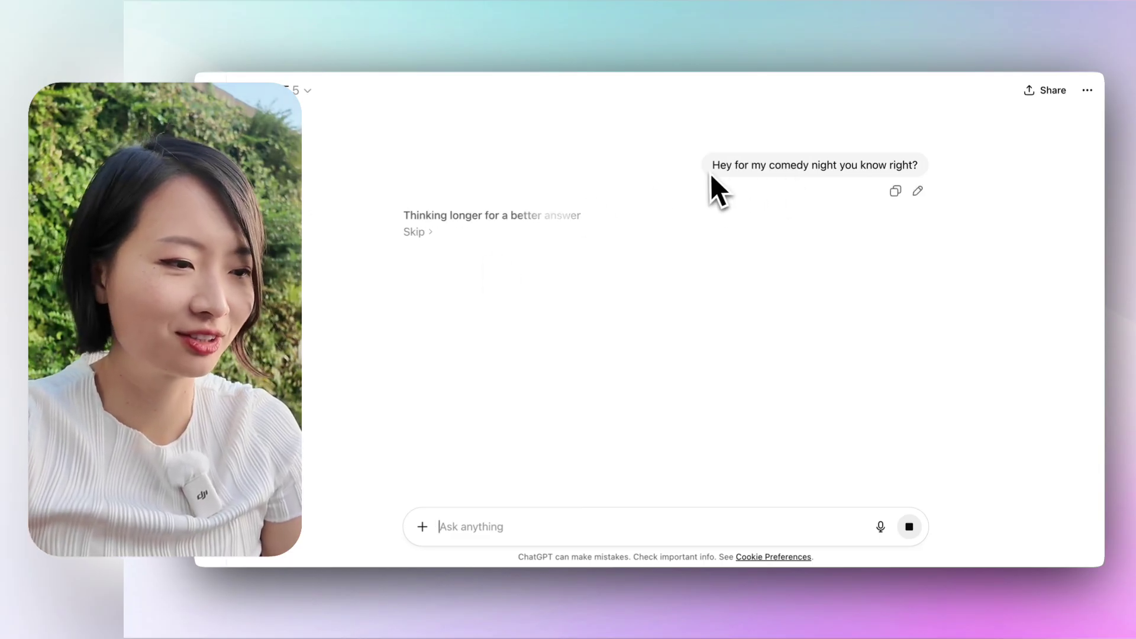
Step: Read the start of the comedy night reply, highlighting the first title option, and continue into the event page copy
{"action": "left_click", "coordinate": [543, 221]}
{"action": "left_click_drag", "start_coordinate": [550, 293], "coordinate": [494, 312]}
{"action": "left_click", "coordinate": [385, 229]}
{"action": "scroll", "coordinate": [550, 355], "scroll_direction": "down", "scroll_amount": 1}
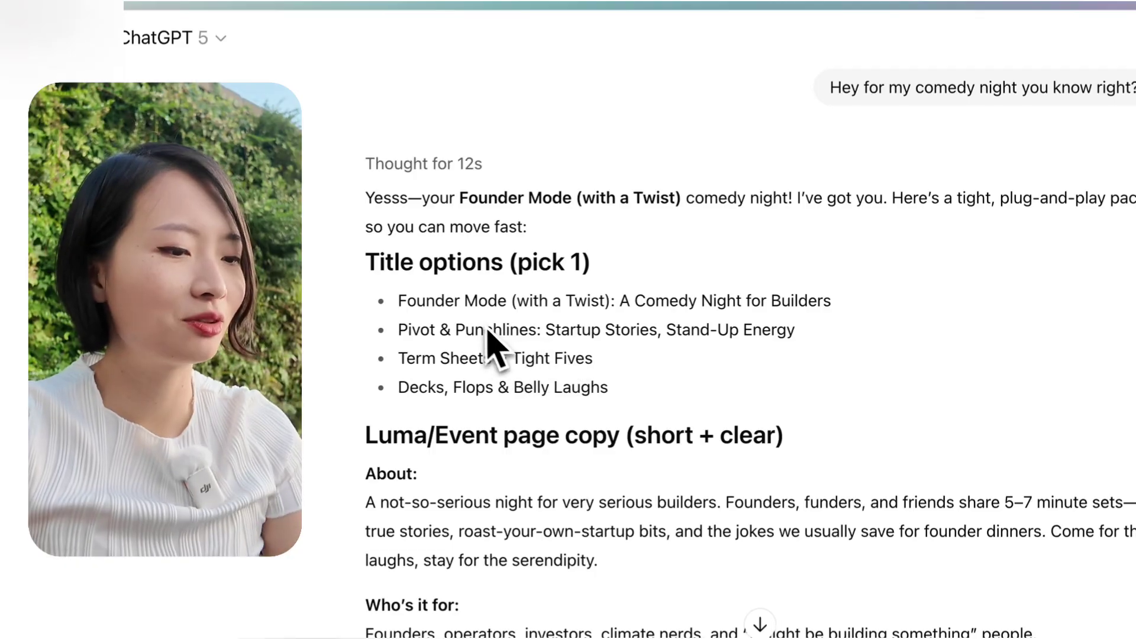
{"action": "left_click_drag", "start_coordinate": [398, 302], "coordinate": [831, 305]}
{"action": "left_click", "coordinate": [829, 342]}
{"action": "scroll", "coordinate": [754, 420], "scroll_direction": "down", "scroll_amount": 10}
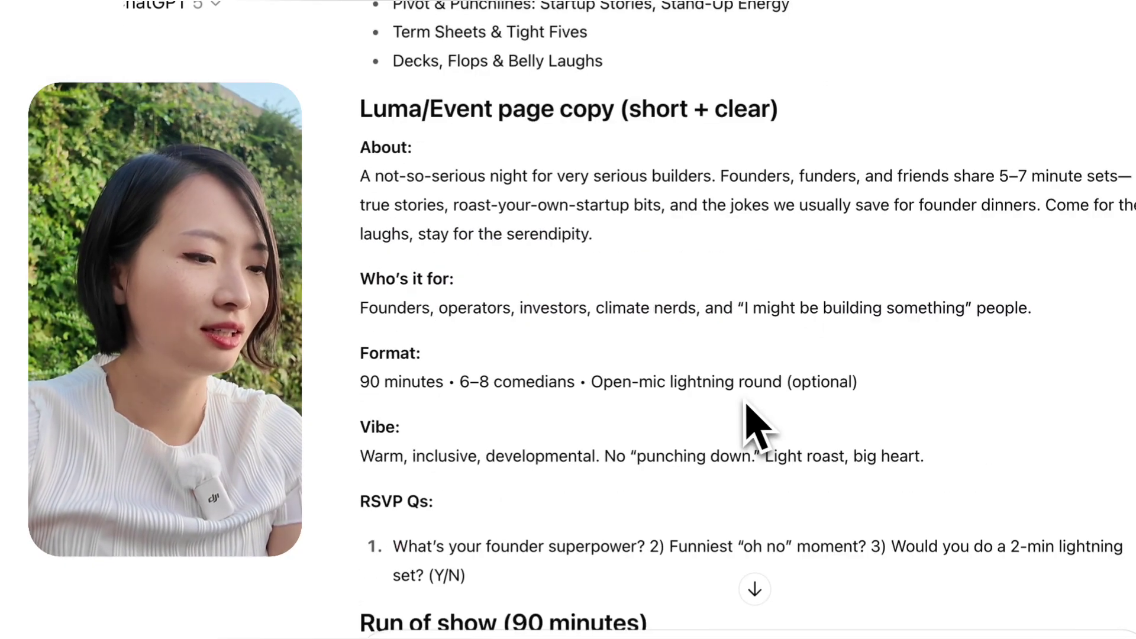
Step: Examine the run of show, MC mini-script and promotion plan, recheck the opening, and read on to the closing offer
{"action": "left_click_drag", "start_coordinate": [372, 196], "coordinate": [744, 293]}
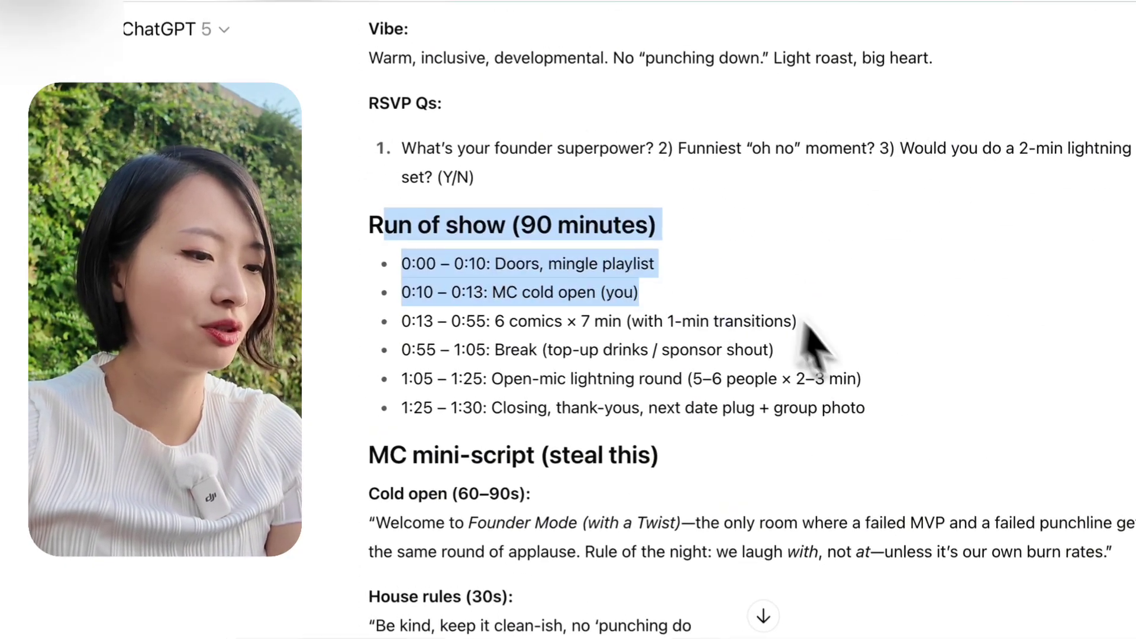
{"action": "left_click", "coordinate": [745, 293]}
{"action": "scroll", "coordinate": [746, 284], "scroll_direction": "down", "scroll_amount": 5}
{"action": "left_click_drag", "start_coordinate": [660, 240], "coordinate": [710, 422]}
{"action": "left_click", "coordinate": [698, 444]}
{"action": "scroll", "coordinate": [698, 443], "scroll_direction": "down", "scroll_amount": 8}
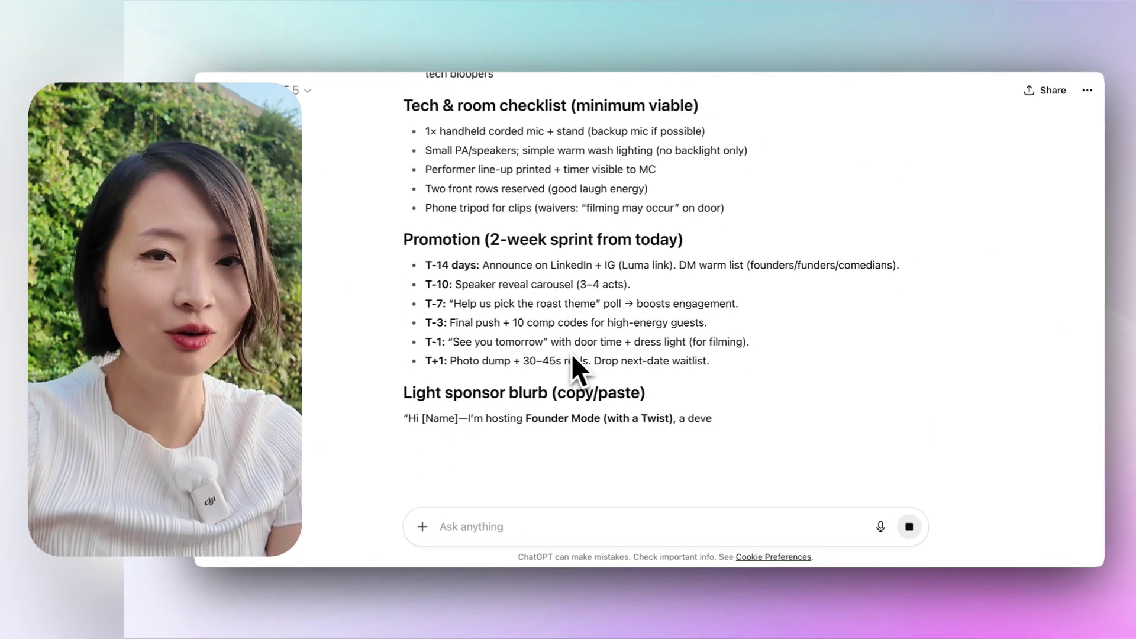
{"action": "scroll", "coordinate": [571, 353], "scroll_direction": "up", "scroll_amount": 20}
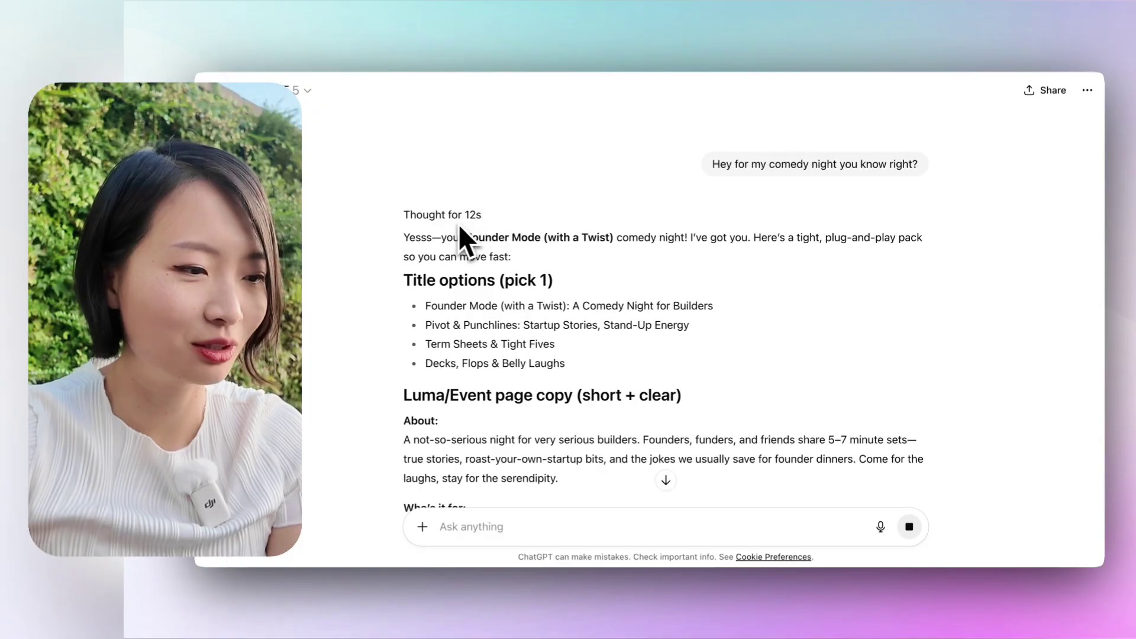
{"action": "scroll", "coordinate": [593, 275], "scroll_direction": "down", "scroll_amount": 2}
{"action": "scroll", "coordinate": [599, 278], "scroll_direction": "down", "scroll_amount": 20}
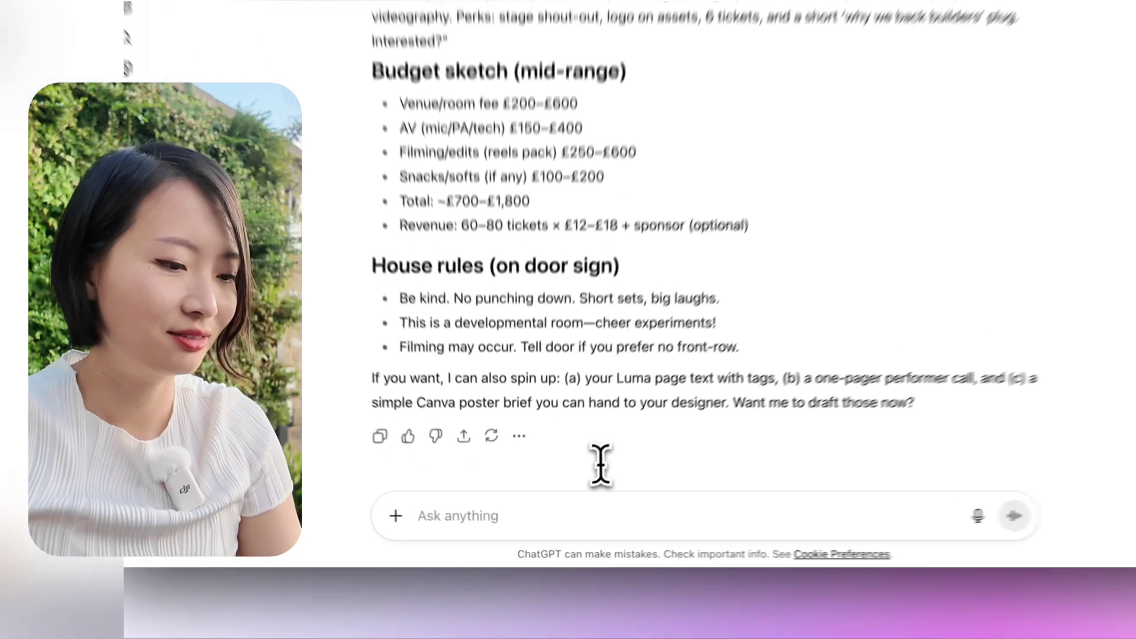
Step: Begin a thank-you reply asking for guest icebreaker ideas, covering mingling before the monologue, sharing a meal by table, and the open mic session
{"action": "left_click", "coordinate": [567, 519]}
{"action": "type", "text": "th"}
{"action": "type", "text": "ank you! I have a separate chat for that. I want to brainstorm some icebreak"}
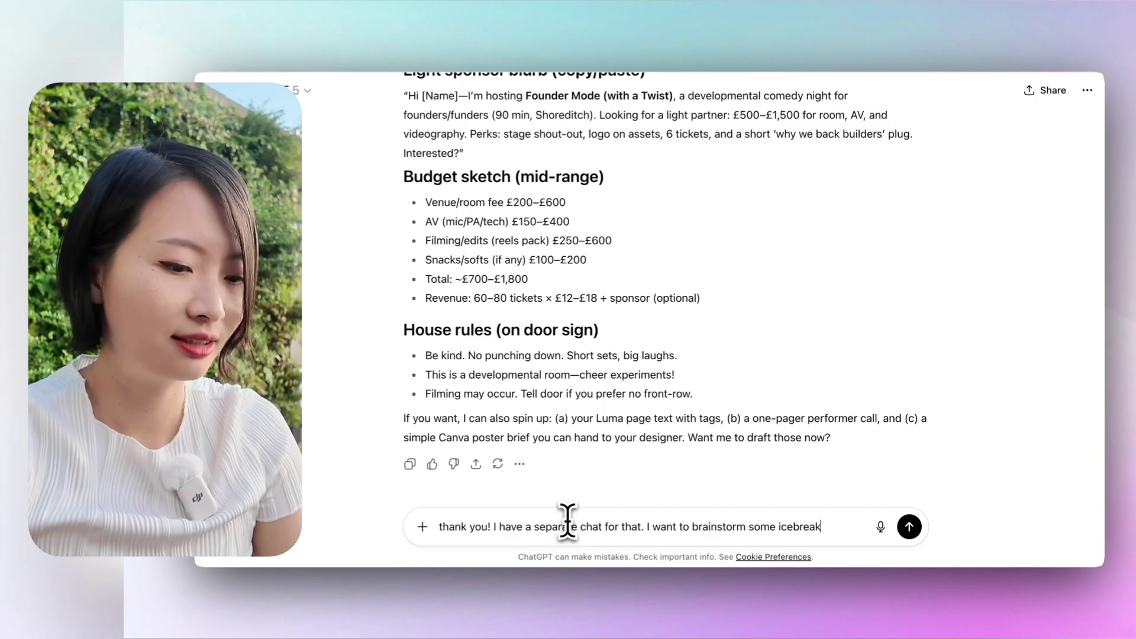
{"action": "type", "text": "er ideas for my guest, t"}
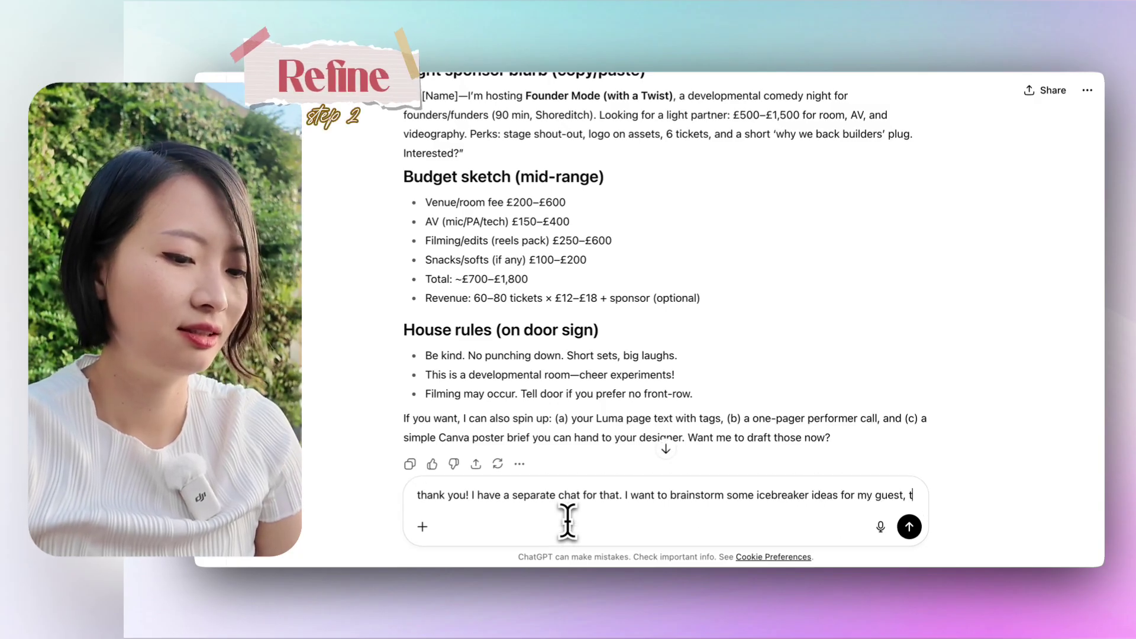
{"action": "type", "text": "he goal is to have everyone mingle be"}
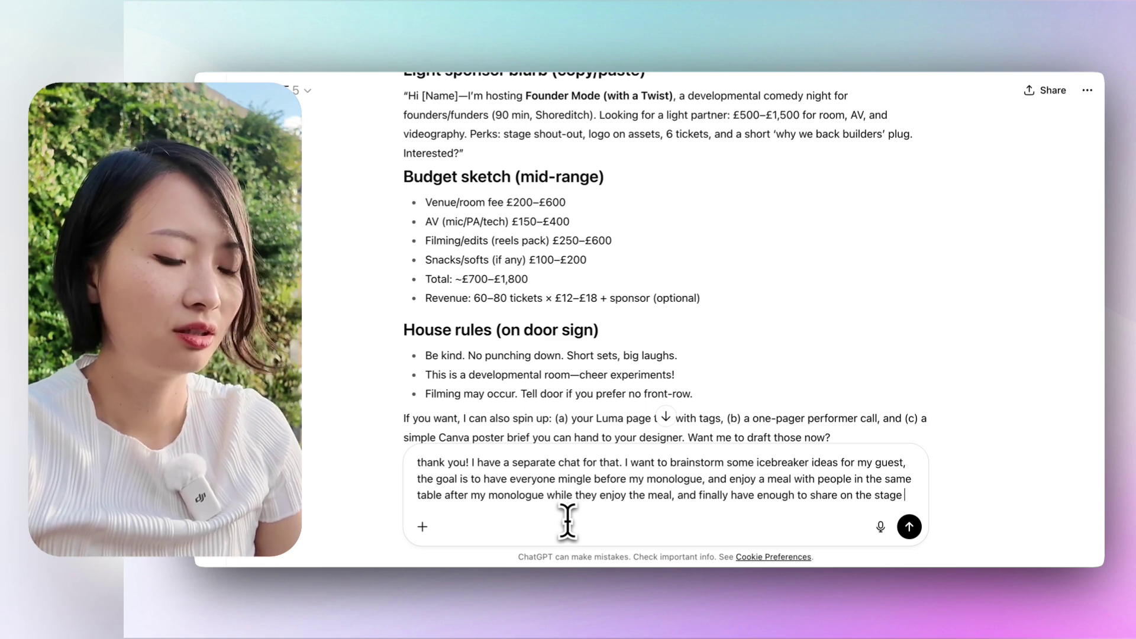
{"action": "type", "text": "during the open mic"}
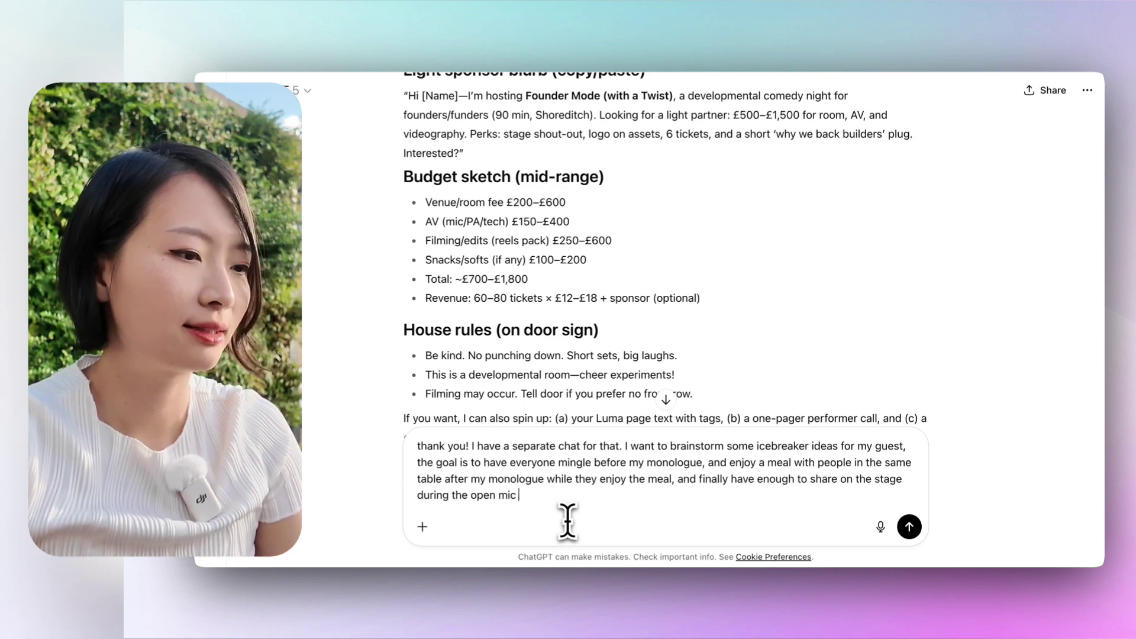
{"action": "type", "text": " session."}
Step: Add a separate section "some idea I've been thinking is" listing Highlight of the week, 5% spicer, and 2 truths & 1 lie
{"action": "key", "text": "shift+Return"}
{"action": "key", "text": "shift+Return"}
{"action": "type", "text": "some idea I've been thinking"}
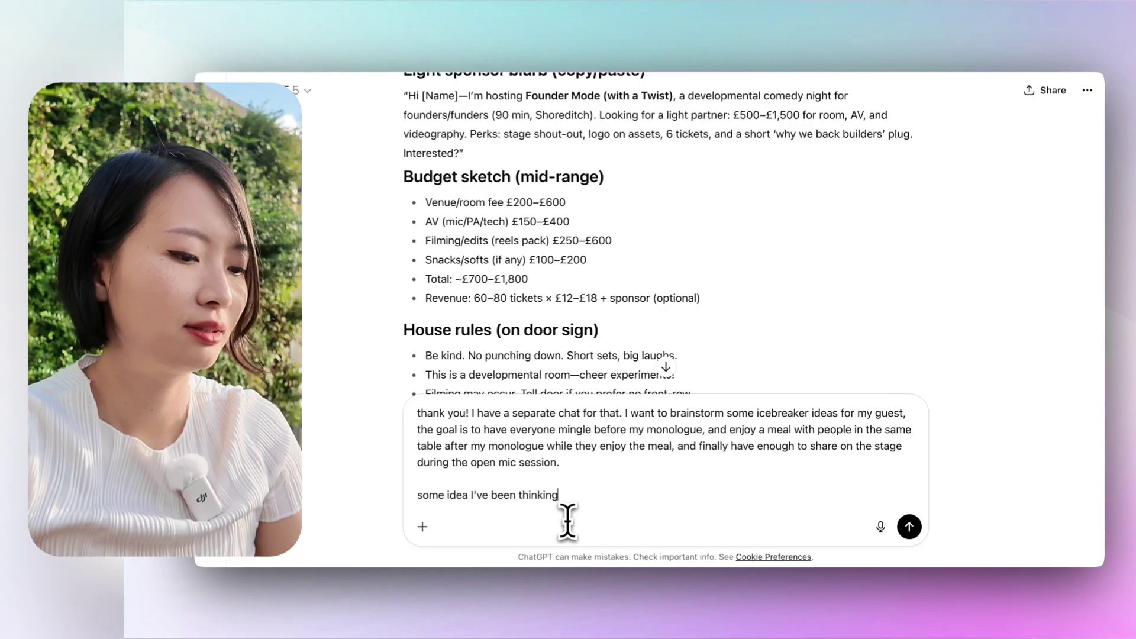
{"action": "type", "text": " is"}
{"action": "key", "text": "shift+Return"}
{"action": "type", "text": "Highlight of the week"}
{"action": "key", "text": "shift+Return"}
{"action": "type", "text": "5% spicer"}
{"action": "key", "text": "shift+Return"}
{"action": "type", "text": "2 truths & 1 lie"}
Step: Extend the idea list with "Hot take about life" and "LIfe hack that's fun" on separate lines
{"action": "key", "text": "shift+Return"}
{"action": "type", "text": "Hot take about liee"}
{"action": "key", "text": "BackSpace"}
{"action": "key", "text": "BackSpace"}
{"action": "type", "text": "fe"}
{"action": "key", "text": "shift+Return"}
{"action": "type", "text": "LIfe hack"}
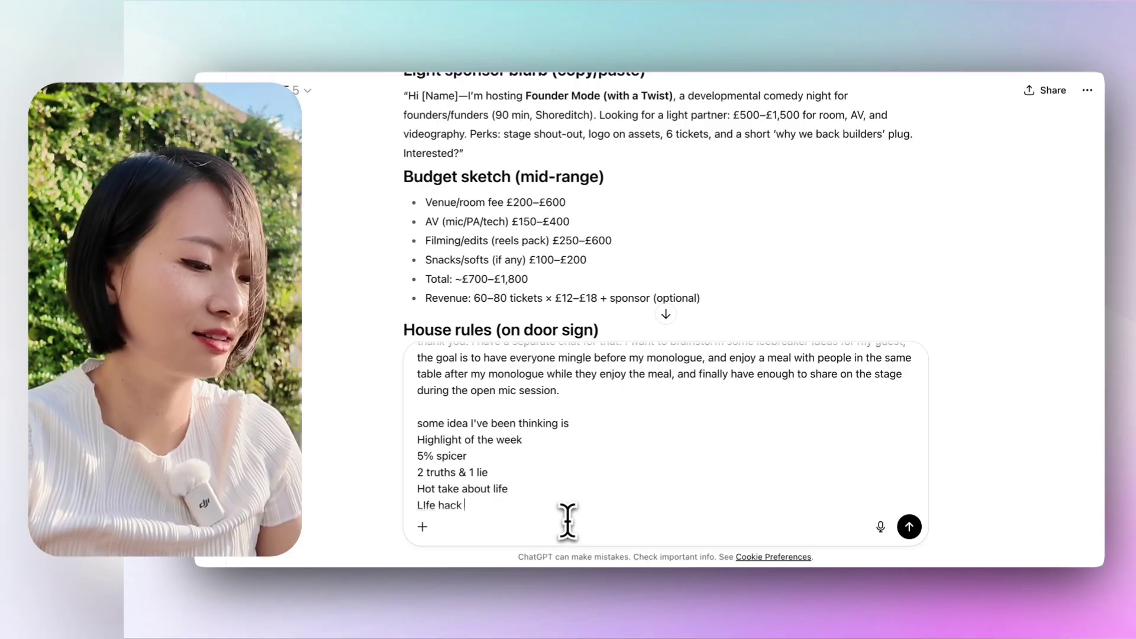
{"action": "type", "text": " that's fun"}
Step: Close the message with "can you help me brainstorm and put them together" as a separate paragraph and send it
{"action": "key", "text": "shift+Return"}
{"action": "key", "text": "shift+Return"}
{"action": "type", "text": "can you help me"}
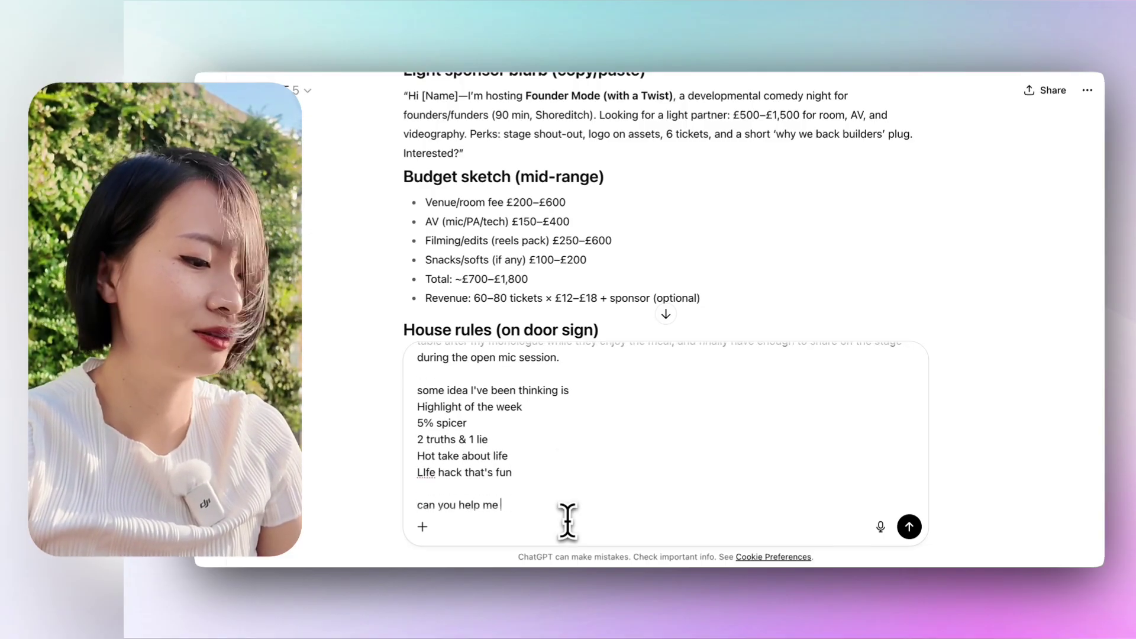
{"action": "type", "text": " brainstorm and put them together"}
{"action": "key", "text": "Return"}
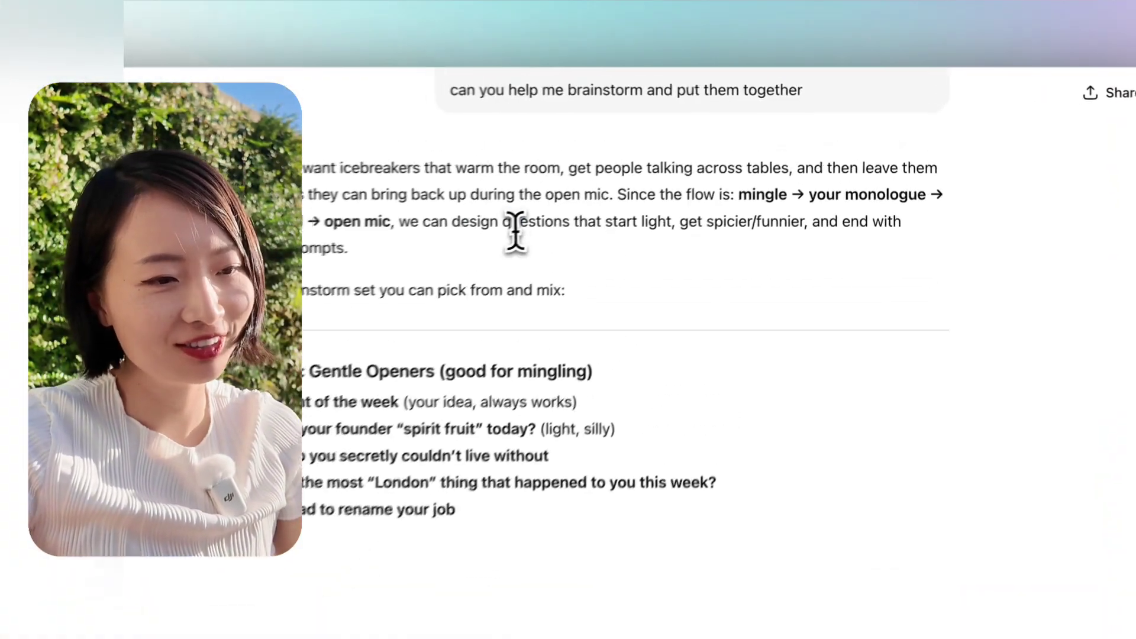
Step: Read the icebreaker reply's introduction and Round 1 openers, highlighting key passages, down to the Round 2 heading
{"action": "left_click_drag", "start_coordinate": [615, 183], "coordinate": [910, 193]}
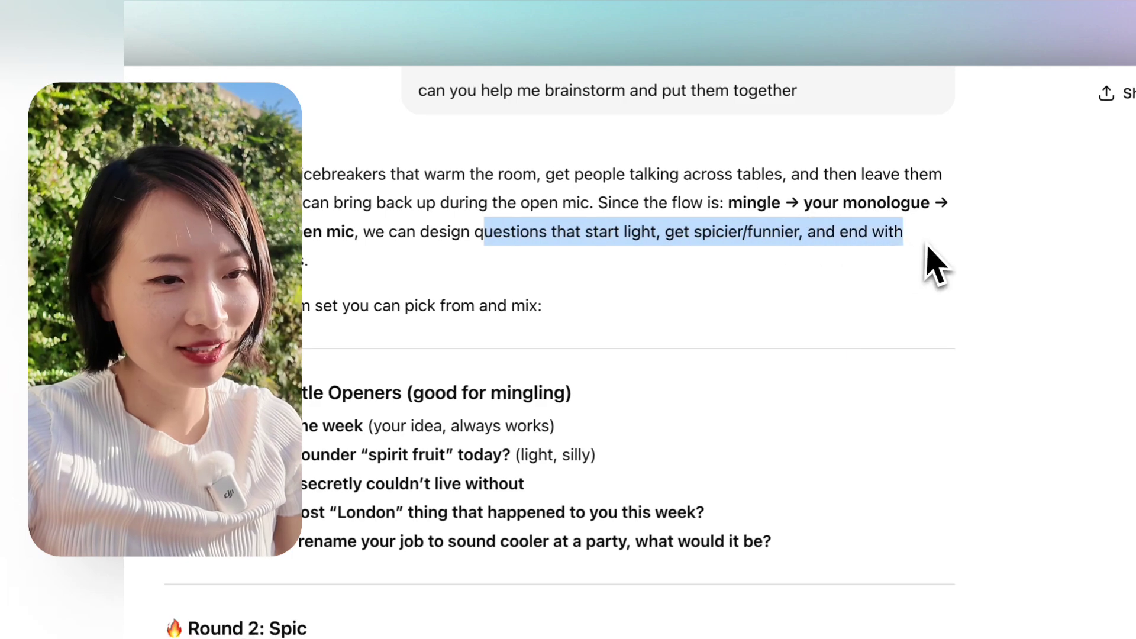
{"action": "left_click", "coordinate": [887, 279]}
{"action": "scroll", "coordinate": [894, 284], "scroll_direction": "down", "scroll_amount": 2}
{"action": "scroll", "coordinate": [894, 284], "scroll_direction": "down", "scroll_amount": 2}
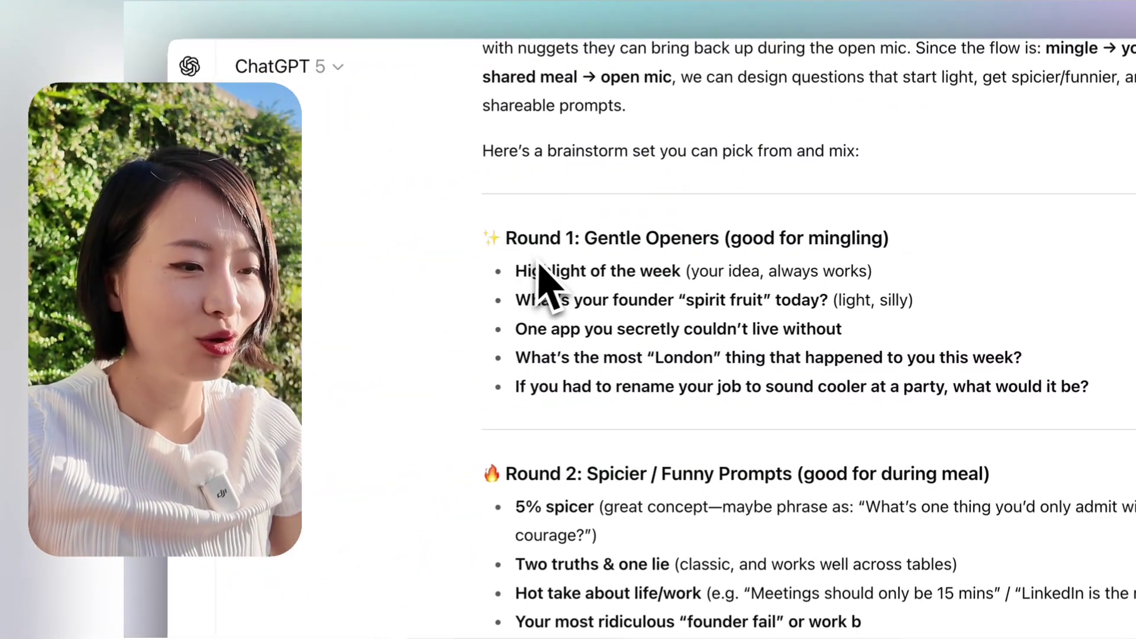
{"action": "left_click_drag", "start_coordinate": [497, 240], "coordinate": [1124, 429]}
{"action": "scroll", "coordinate": [629, 284], "scroll_direction": "down", "scroll_amount": 3}
{"action": "left_click_drag", "start_coordinate": [419, 230], "coordinate": [870, 246]}
{"action": "left_click", "coordinate": [771, 258]}
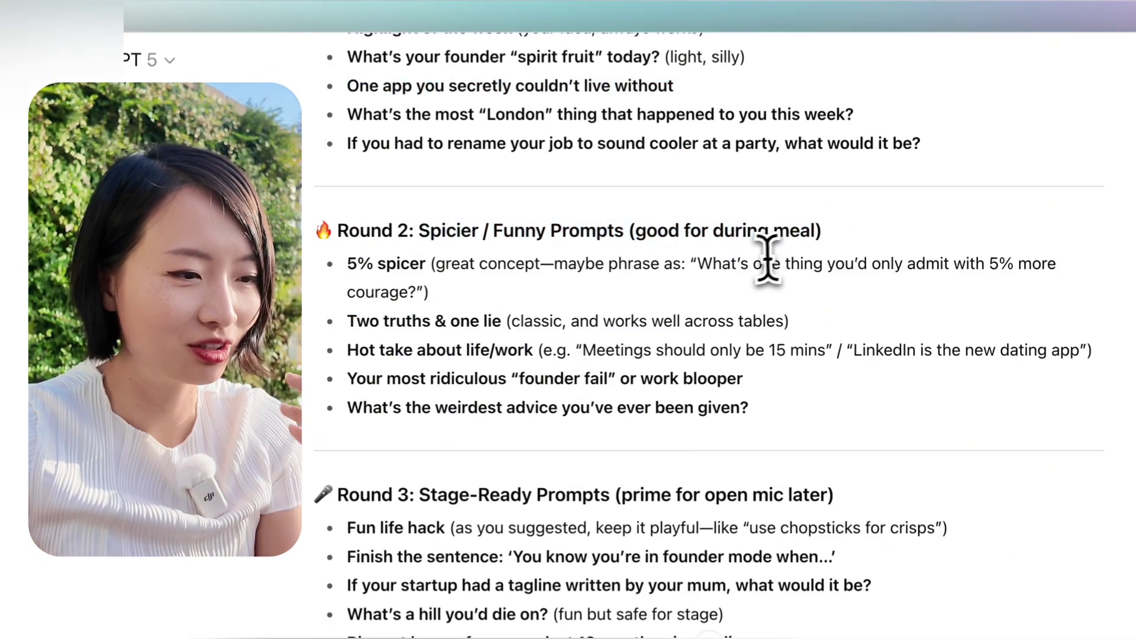
Step: Examine the Round 2 meal prompts, highlighting individual ideas such as the two truths and hot take lines
{"action": "scroll", "coordinate": [677, 318], "scroll_direction": "down", "scroll_amount": 1}
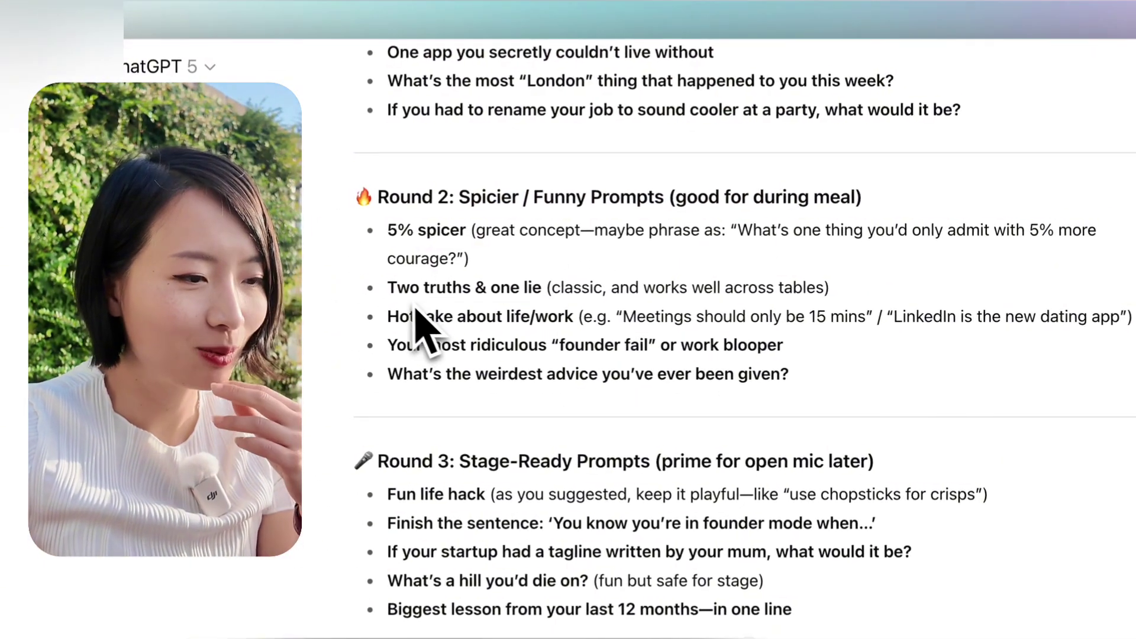
{"action": "left_click_drag", "start_coordinate": [388, 288], "coordinate": [554, 322]}
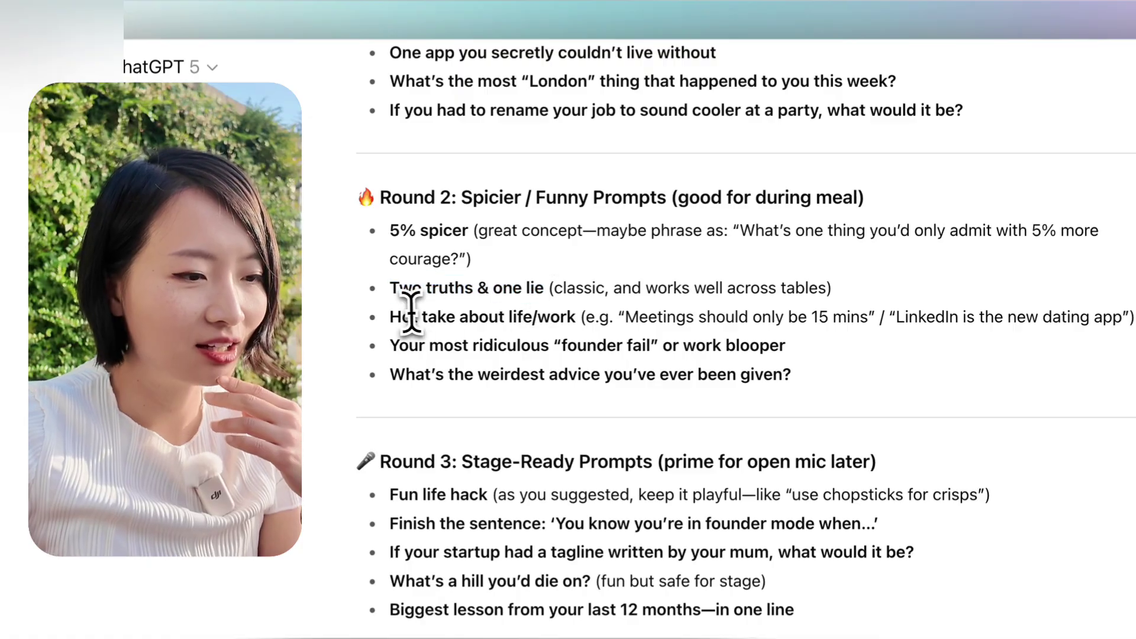
{"action": "left_click_drag", "start_coordinate": [625, 318], "coordinate": [391, 317]}
{"action": "left_click_drag", "start_coordinate": [173, 303], "coordinate": [562, 303]}
{"action": "left_click", "coordinate": [835, 379]}
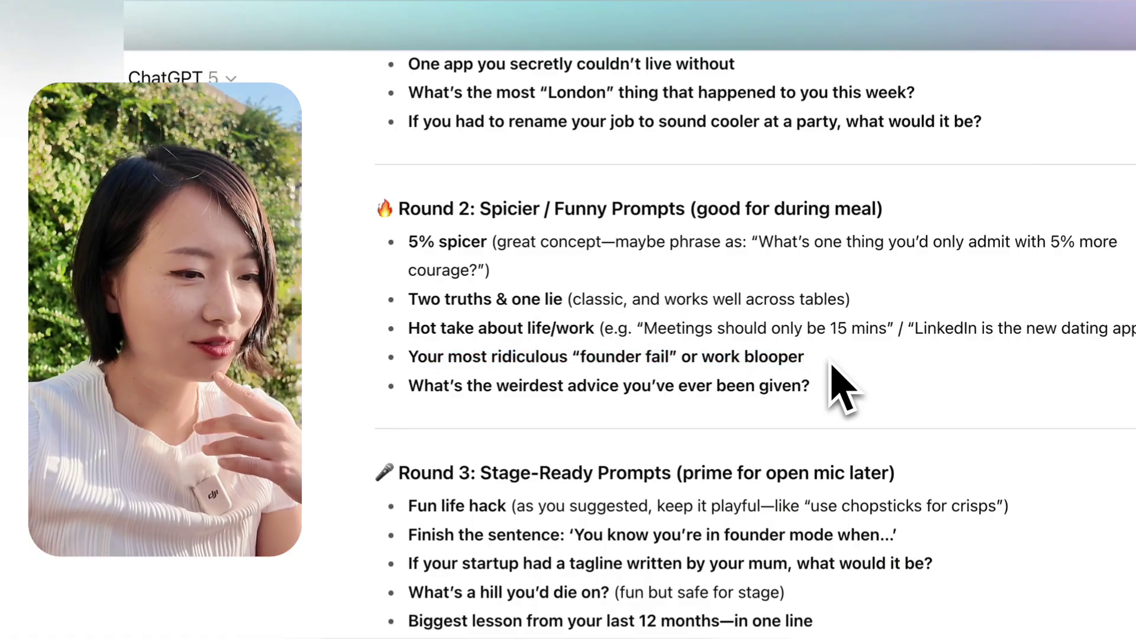
Step: Read the Round 3 stage-ready prompts, highlighting the founder mode and mum's tagline questions, and continue to the facilitation advice
{"action": "scroll", "coordinate": [834, 378], "scroll_direction": "down", "scroll_amount": 7}
{"action": "scroll", "coordinate": [832, 366], "scroll_direction": "up", "scroll_amount": 4}
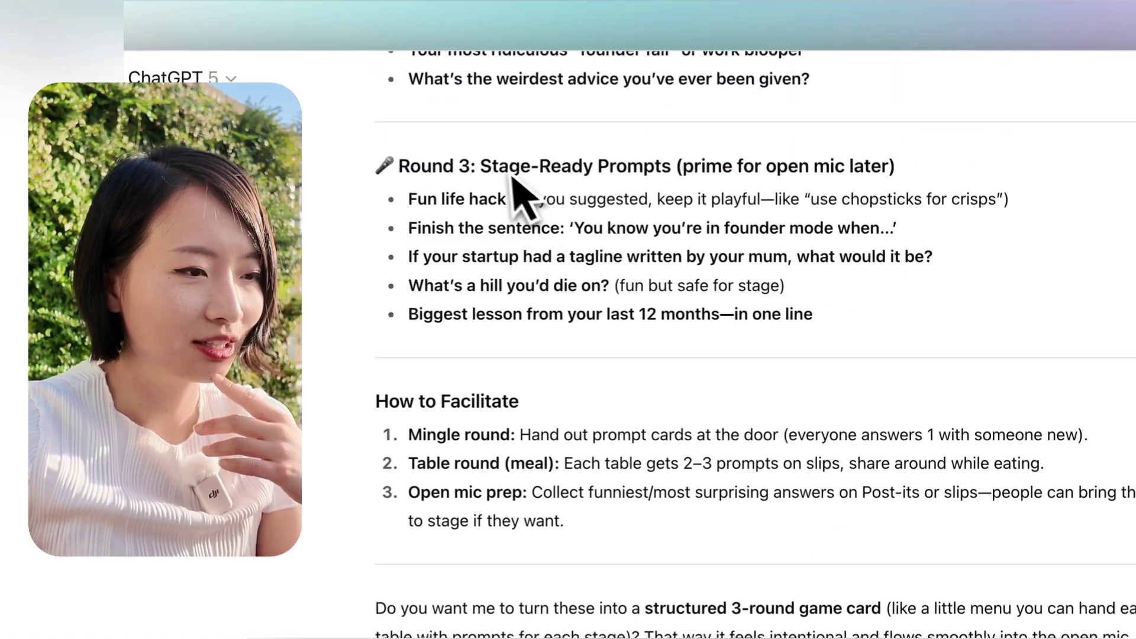
{"action": "left_click_drag", "start_coordinate": [495, 198], "coordinate": [1108, 249]}
{"action": "triple_click", "coordinate": [363, 275]}
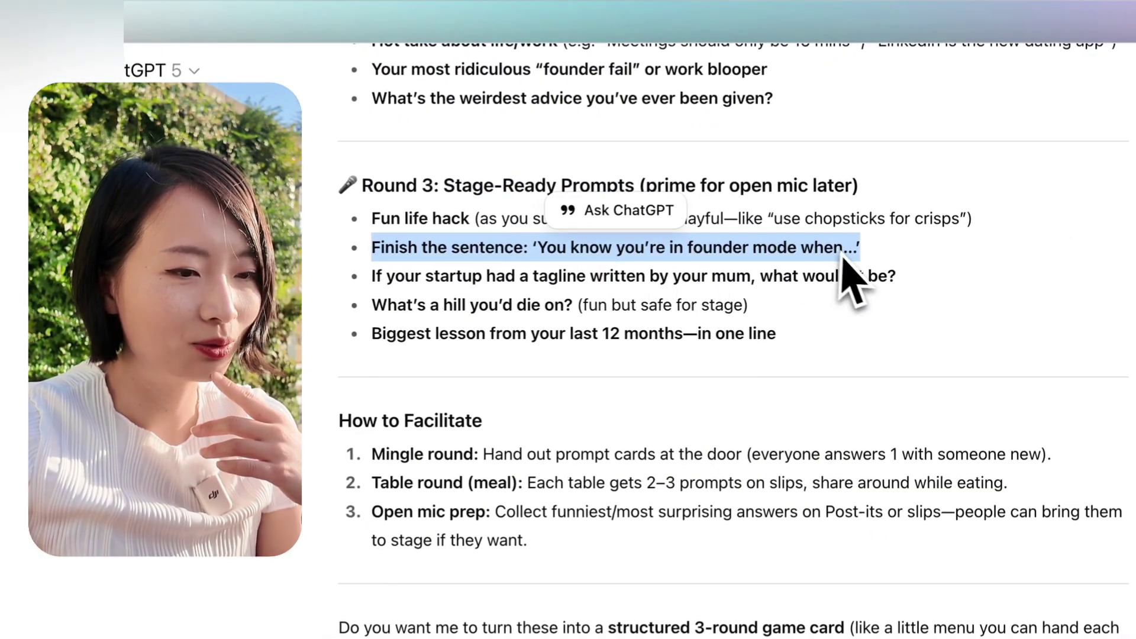
{"action": "left_click_drag", "start_coordinate": [367, 276], "coordinate": [897, 276]}
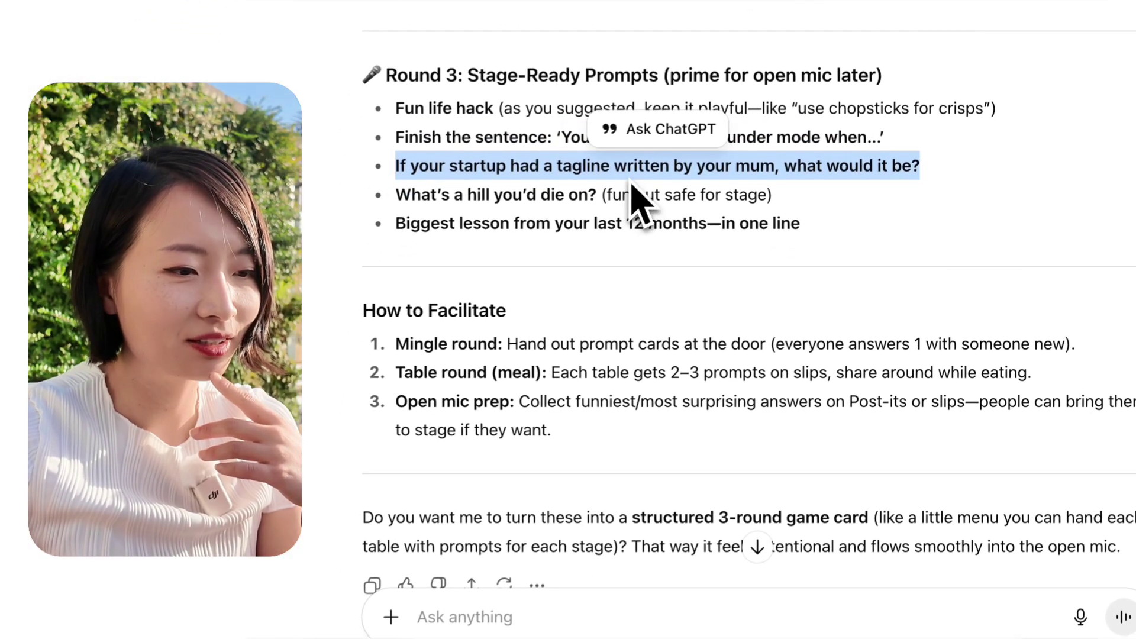
{"action": "double_click", "coordinate": [632, 176]}
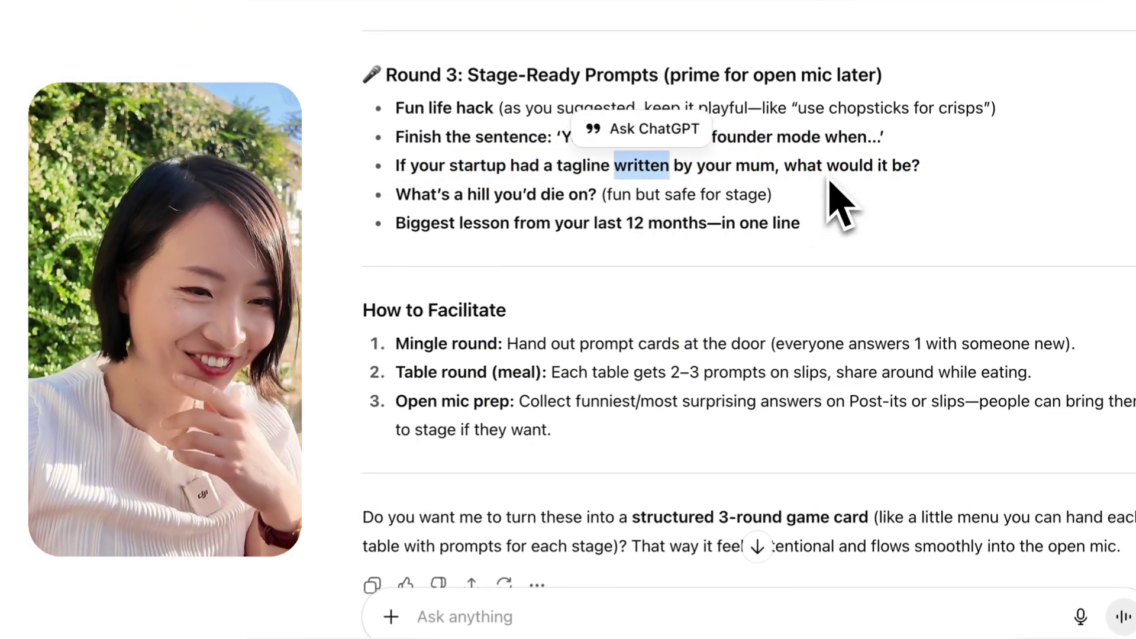
{"action": "left_click", "coordinate": [707, 198]}
{"action": "scroll", "coordinate": [536, 248], "scroll_direction": "down", "scroll_amount": 2}
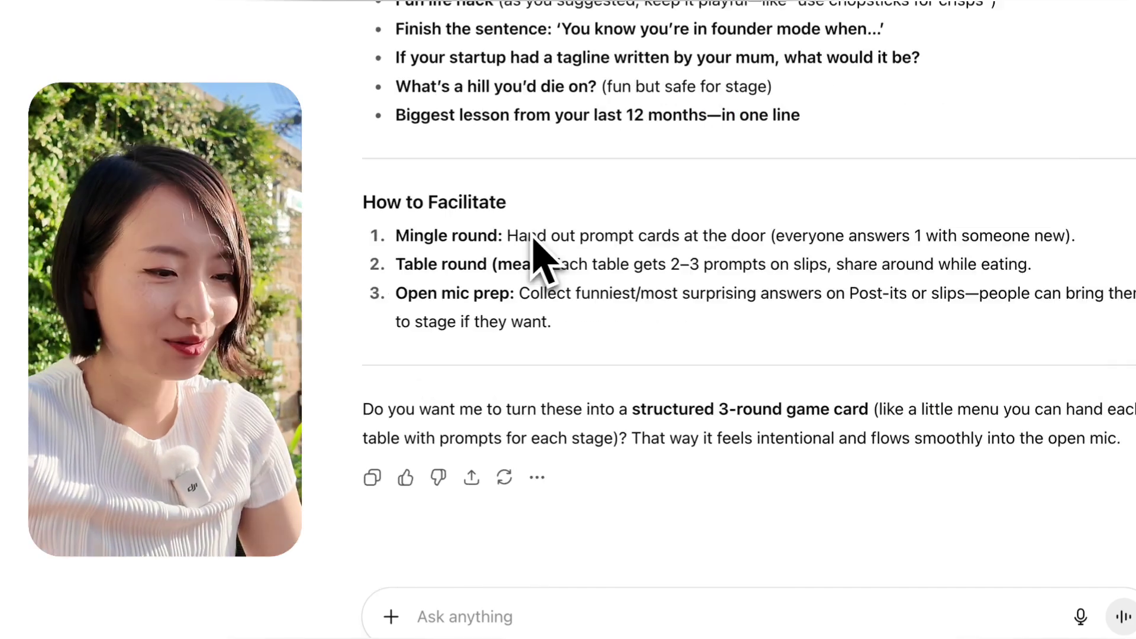
Step: Accept the structured 3-round game card offer by replying "yes please do" and read through the icebreaker menu's rounds
{"action": "left_click", "coordinate": [626, 619]}
{"action": "type", "text": "yes please do"}
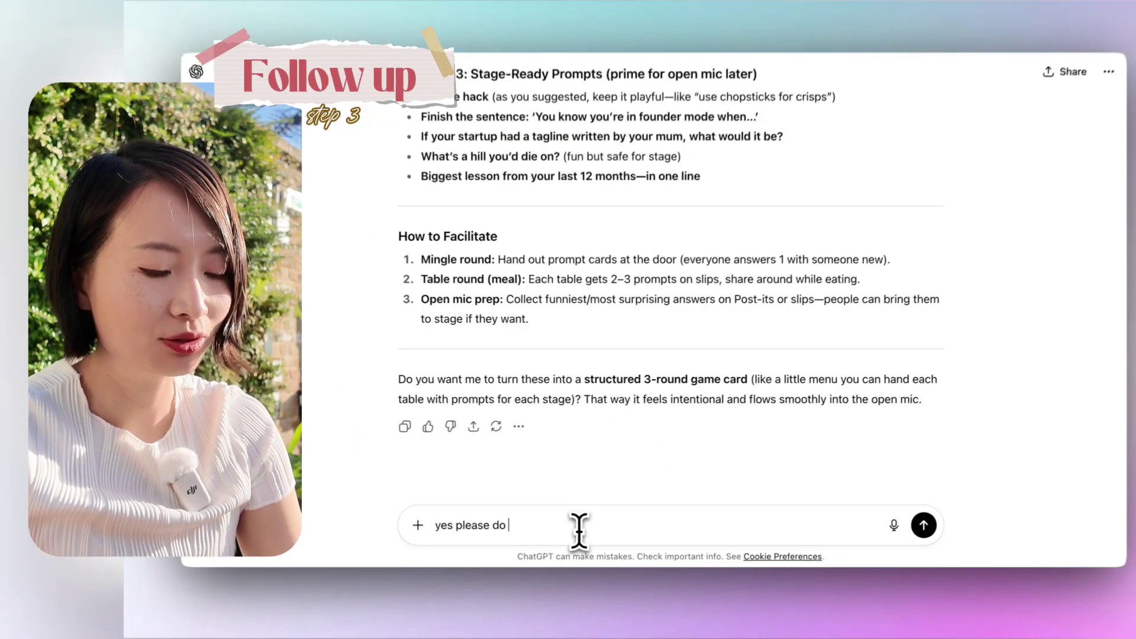
{"action": "key", "text": "Return"}
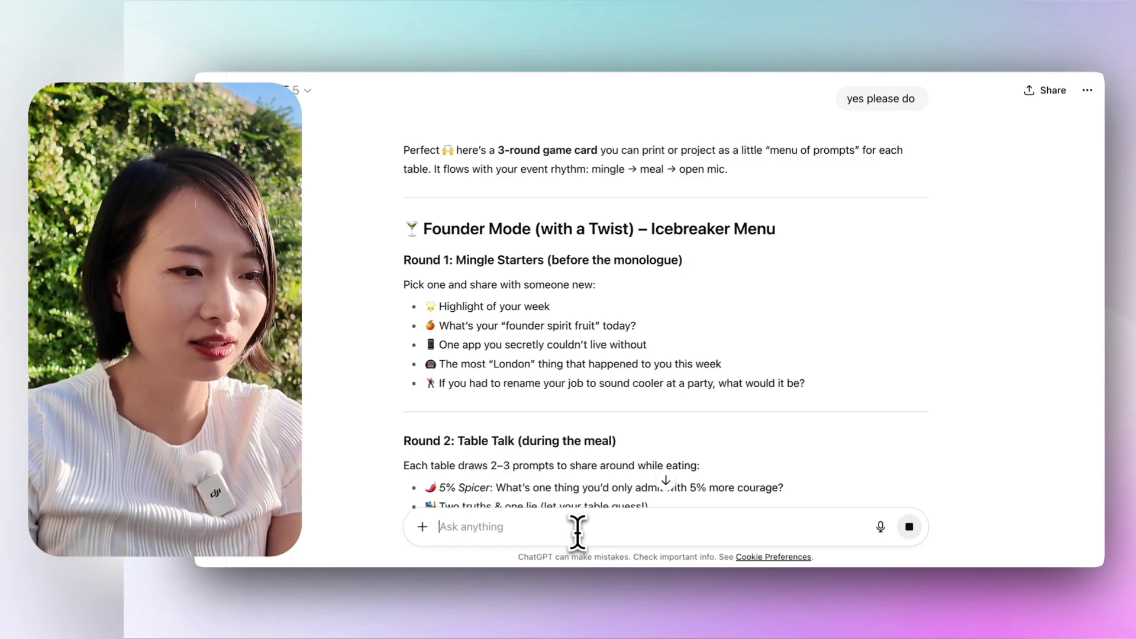
{"action": "scroll", "coordinate": [482, 414], "scroll_direction": "down", "scroll_amount": 3}
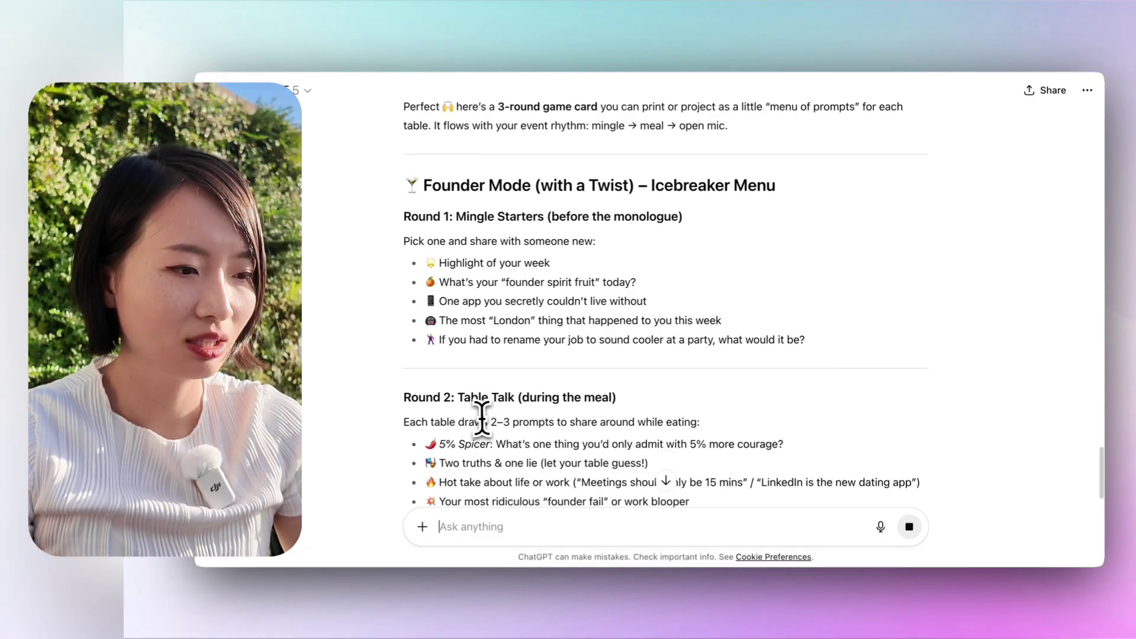
{"action": "scroll", "coordinate": [482, 417], "scroll_direction": "down", "scroll_amount": 4}
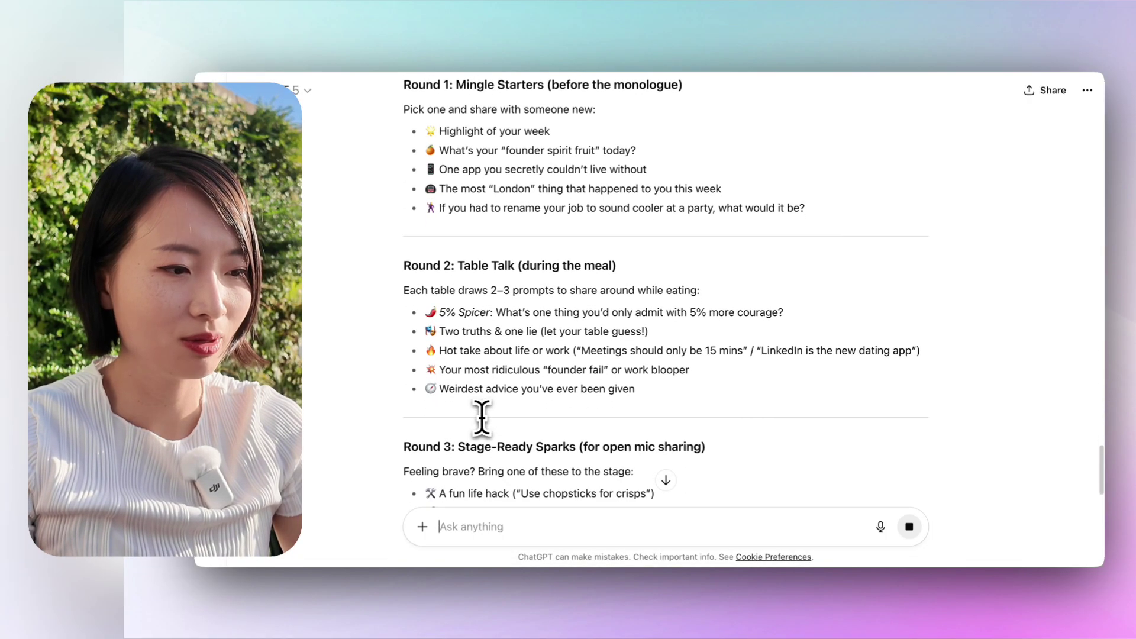
{"action": "scroll", "coordinate": [482, 417], "scroll_direction": "down", "scroll_amount": 10}
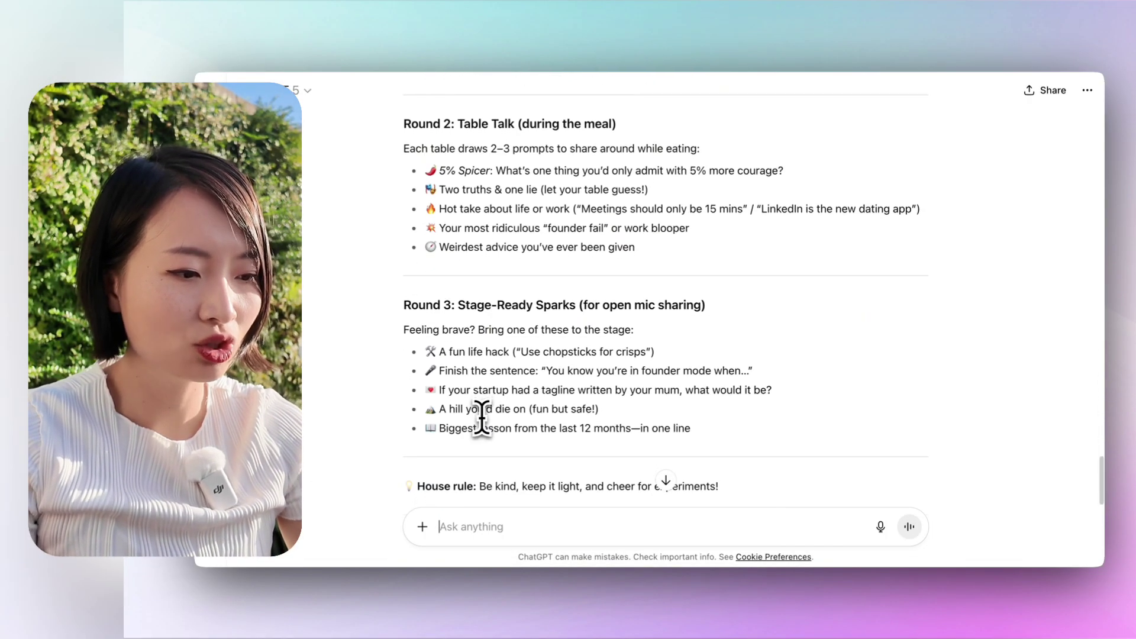